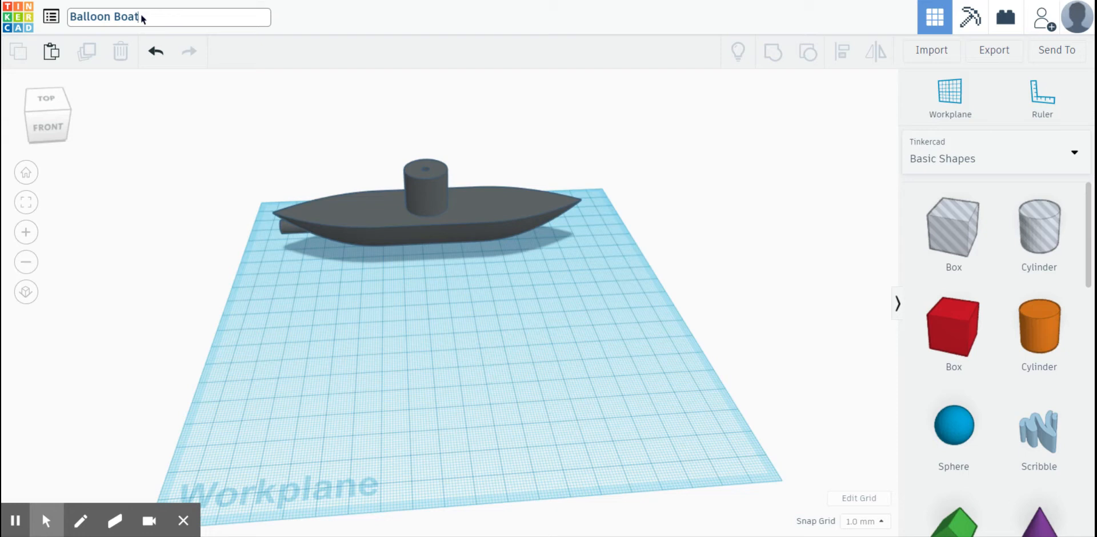
- Rename the design by putting the student's surname before "Balloon Boat" and "Red" after it
{"action": "type", "text": "Schmidt"}
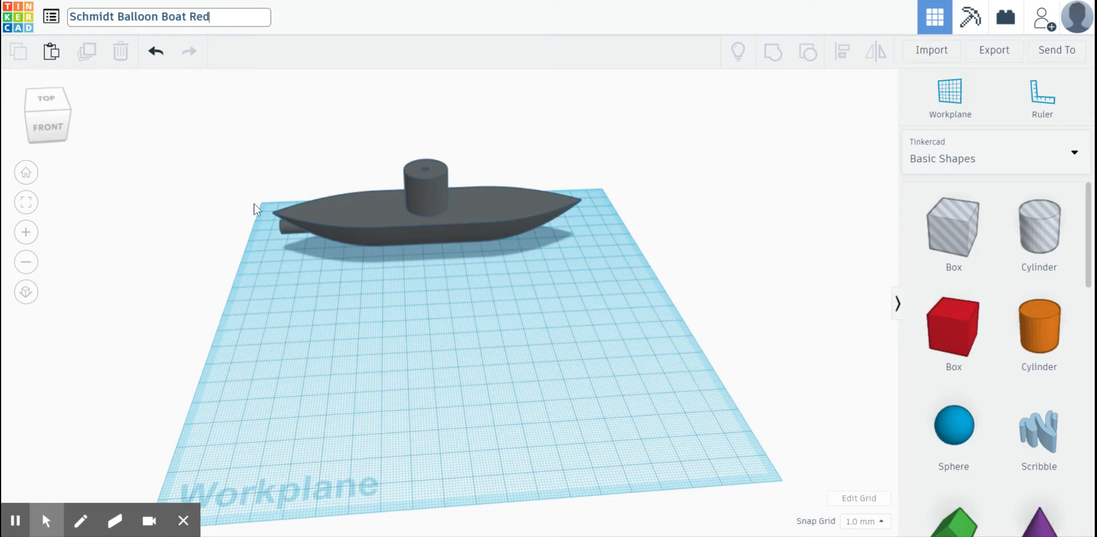
{"action": "left_click", "coordinate": [380, 308]}
- Examine the finished example boat from the front, side, stern and above
{"action": "left_click_drag", "start_coordinate": [374, 231], "coordinate": [391, 247]}
{"action": "right_click_drag", "start_coordinate": [381, 295], "coordinate": [538, 326]}
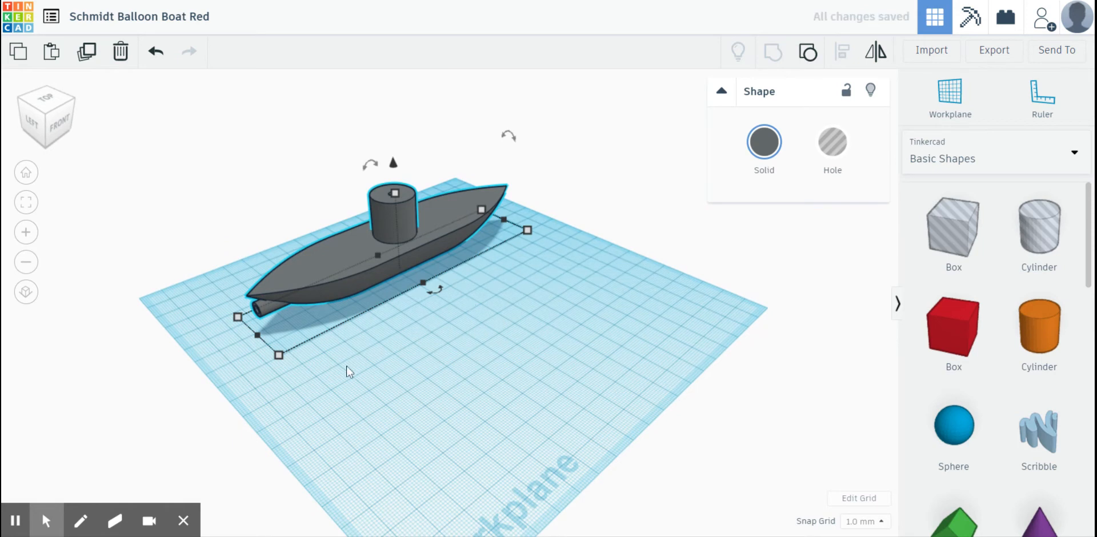
{"action": "right_click_drag", "start_coordinate": [346, 371], "coordinate": [518, 346]}
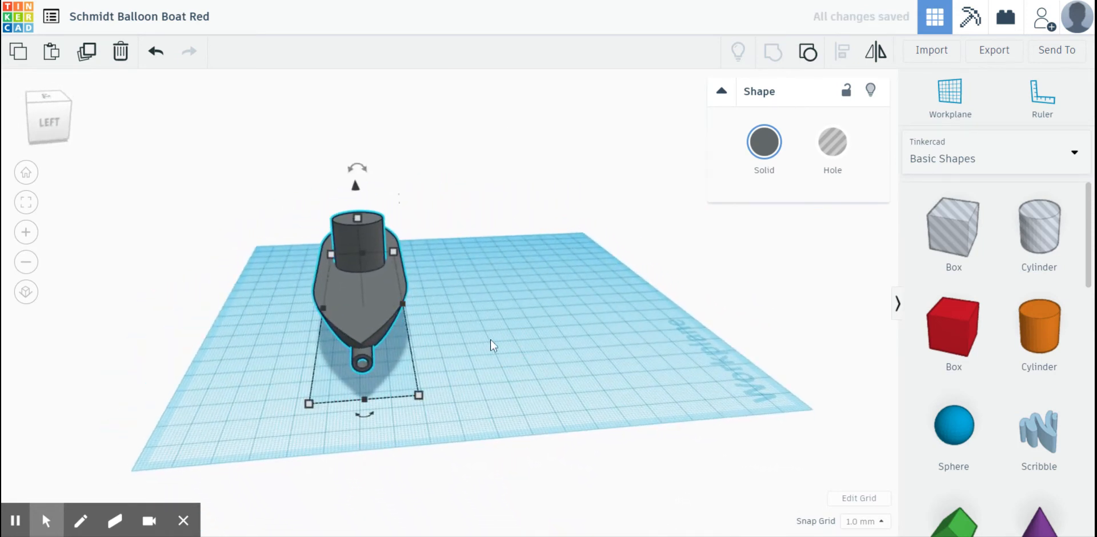
{"action": "right_click_drag", "start_coordinate": [491, 340], "coordinate": [414, 326]}
{"action": "mouse_move", "coordinate": [364, 297]}
{"action": "right_mouse_down"}
{"action": "mouse_move", "coordinate": [458, 297]}
{"action": "mouse_move", "coordinate": [375, 301]}
{"action": "right_mouse_up"}
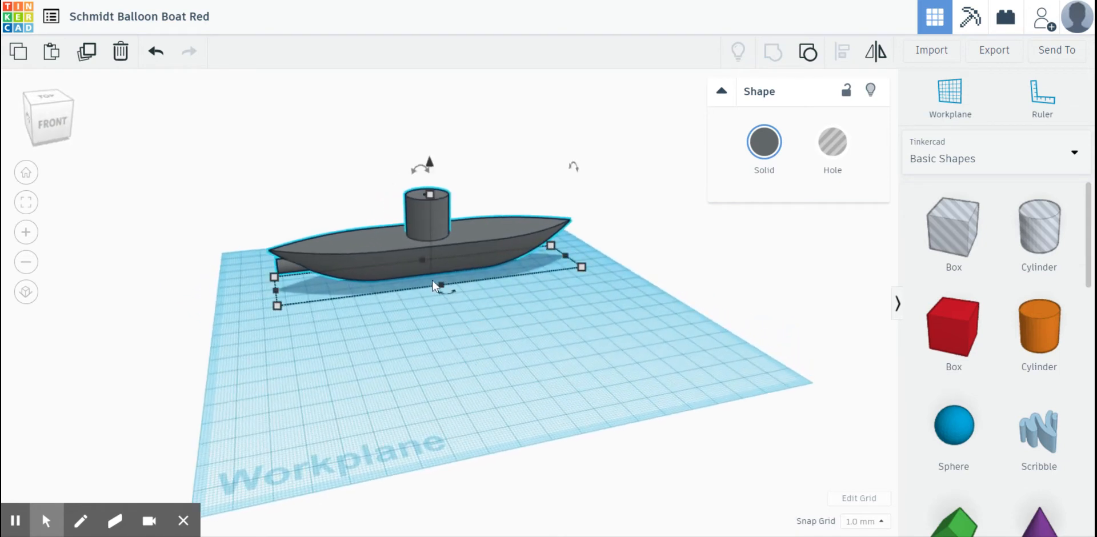
{"action": "right_click_drag", "start_coordinate": [400, 363], "coordinate": [434, 384]}
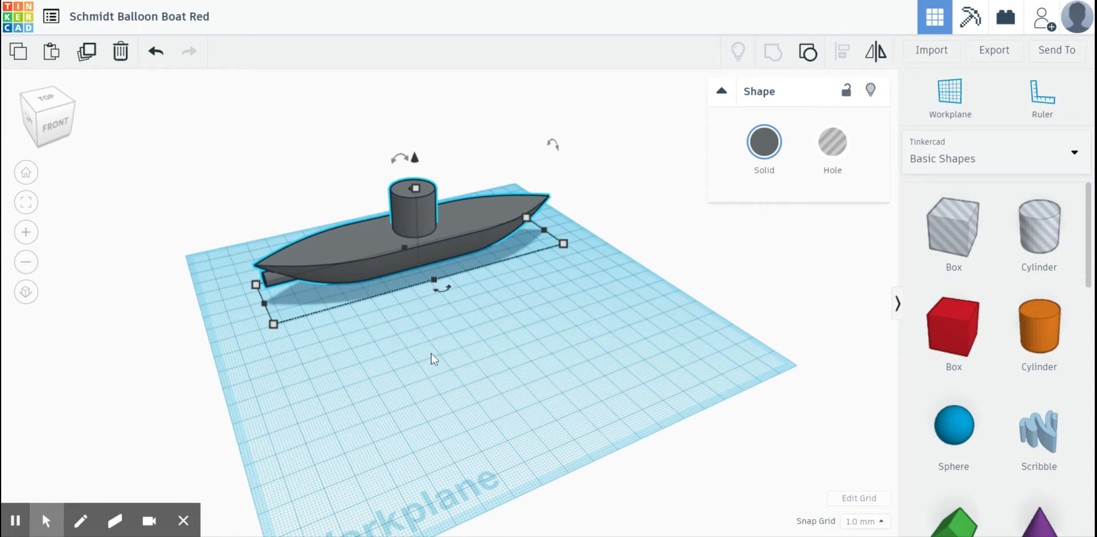
{"action": "mouse_move", "coordinate": [347, 263]}
{"action": "right_mouse_down"}
{"action": "mouse_move", "coordinate": [319, 255]}
{"action": "mouse_move", "coordinate": [432, 295]}
{"action": "mouse_move", "coordinate": [334, 262]}
{"action": "right_mouse_up"}
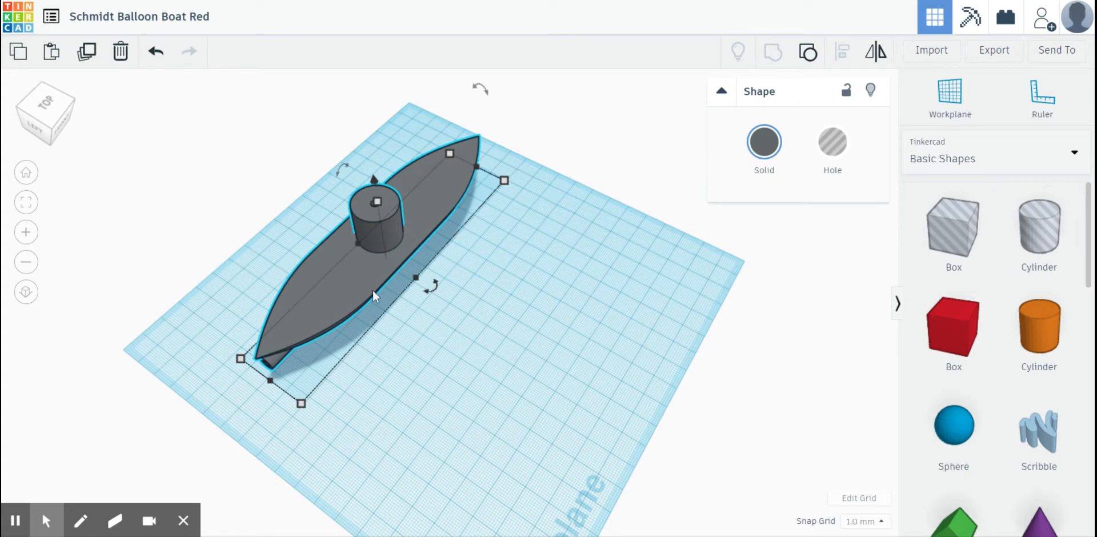
{"action": "left_click_drag", "start_coordinate": [373, 291], "coordinate": [324, 283]}
{"action": "left_click", "coordinate": [490, 303]}
{"action": "right_click_drag", "start_coordinate": [489, 303], "coordinate": [400, 228]}
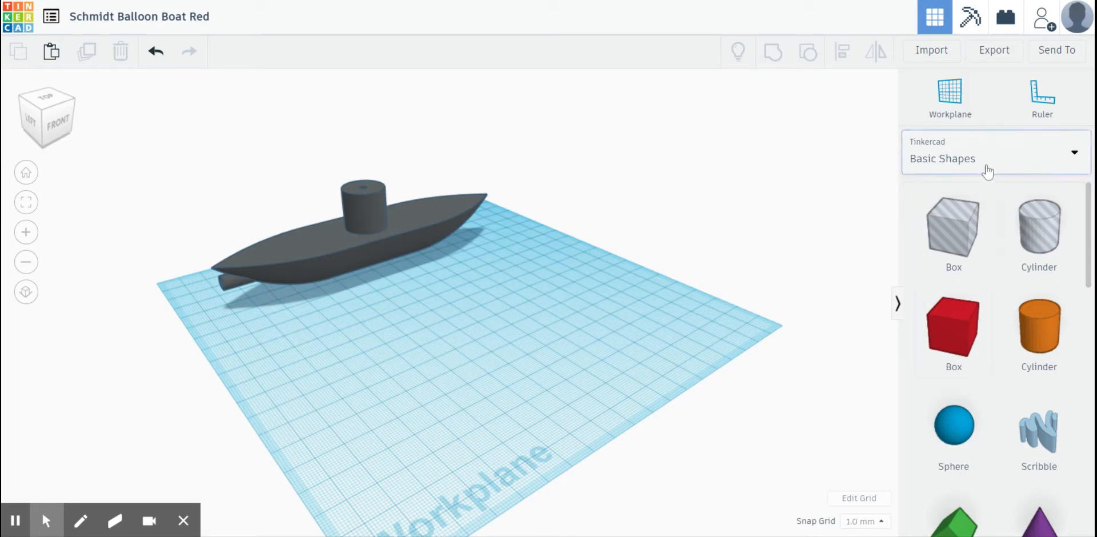
- Switch the shape library to all shape generators and look over the first page
{"action": "left_click", "coordinate": [943, 162]}
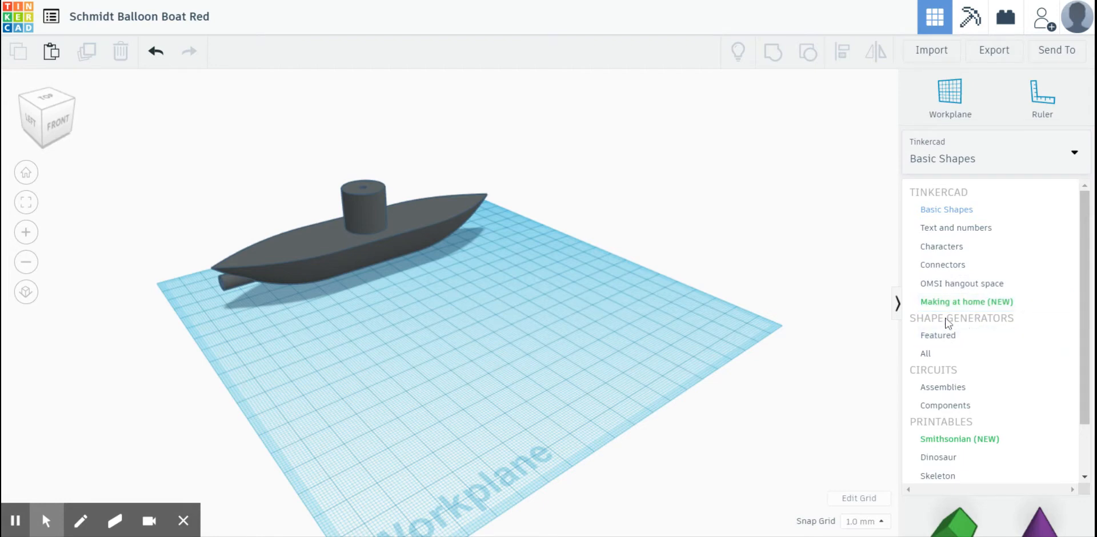
{"action": "left_click", "coordinate": [930, 355]}
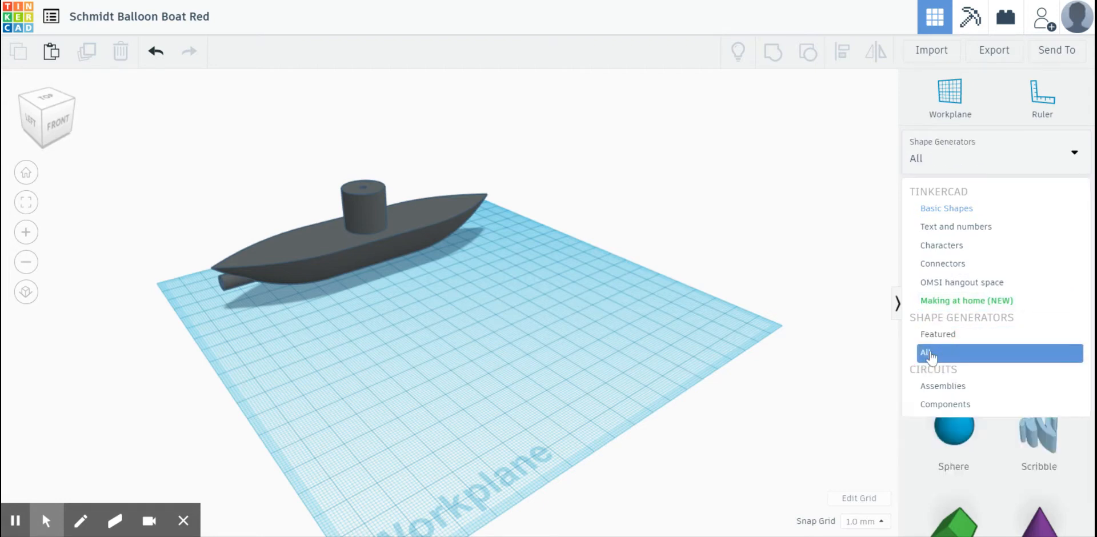
{"action": "scroll", "coordinate": [960, 302], "scroll_direction": "down", "scroll_amount": 4}
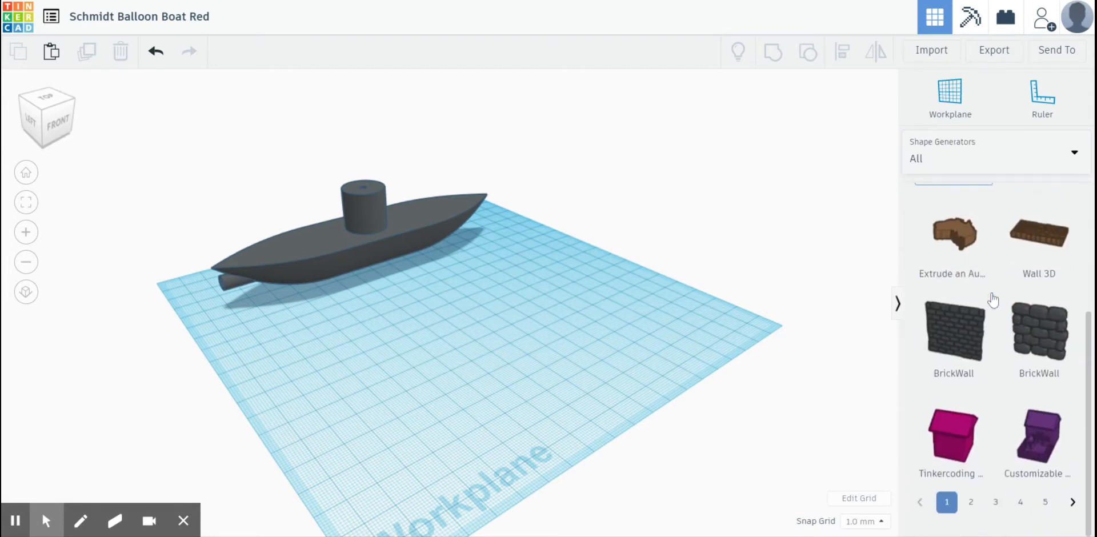
{"action": "scroll", "coordinate": [933, 362], "scroll_direction": "up", "scroll_amount": 4}
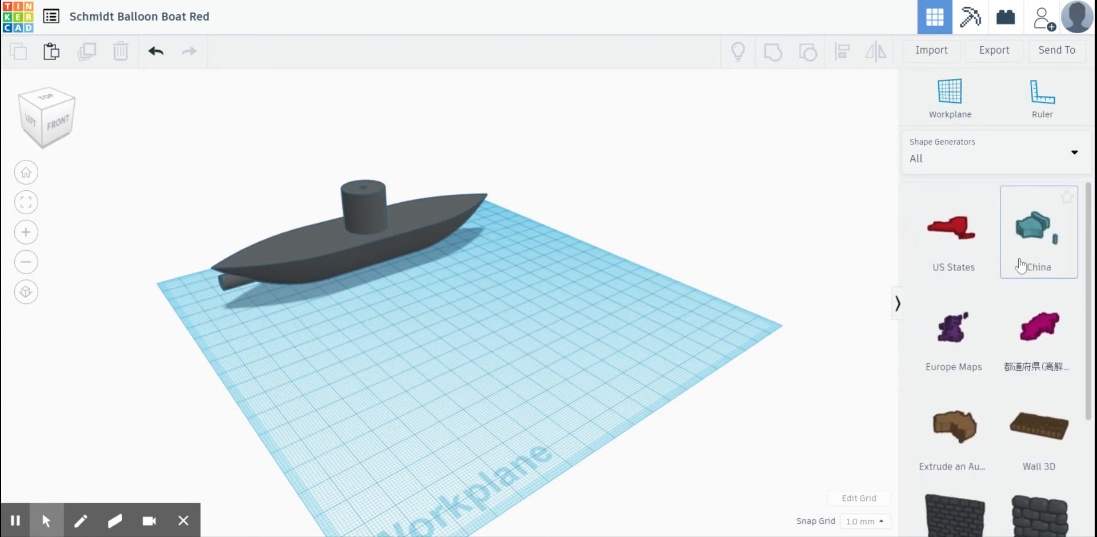
{"action": "scroll", "coordinate": [972, 434], "scroll_direction": "down", "scroll_amount": 3}
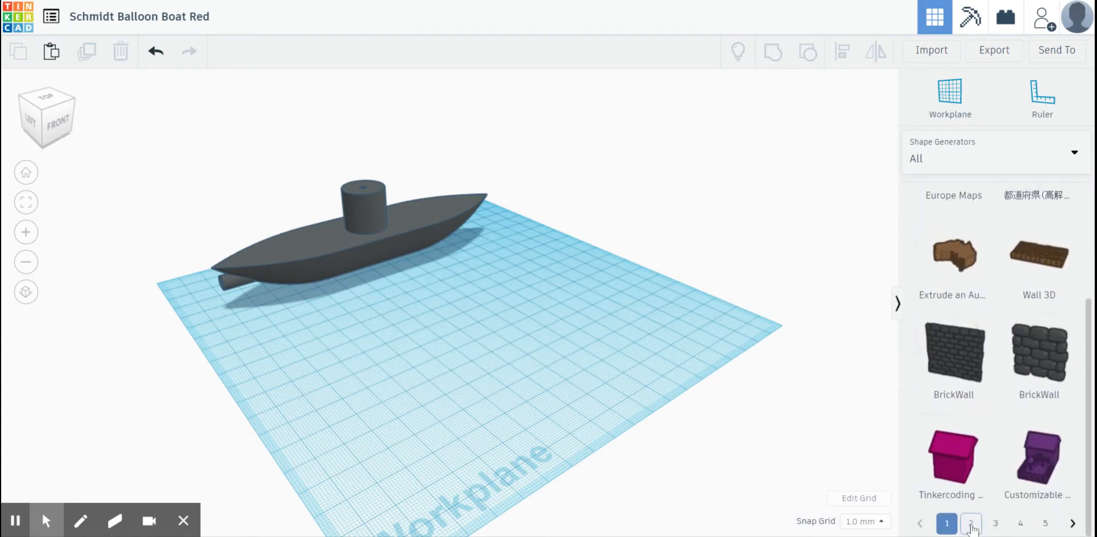
- Find the Boathull1 shape on page 13 of the shape generators and place it on the workplane in front of the example boat
{"action": "left_click", "coordinate": [1072, 524]}
{"action": "left_click", "coordinate": [1072, 523]}
{"action": "left_click", "coordinate": [1072, 523]}
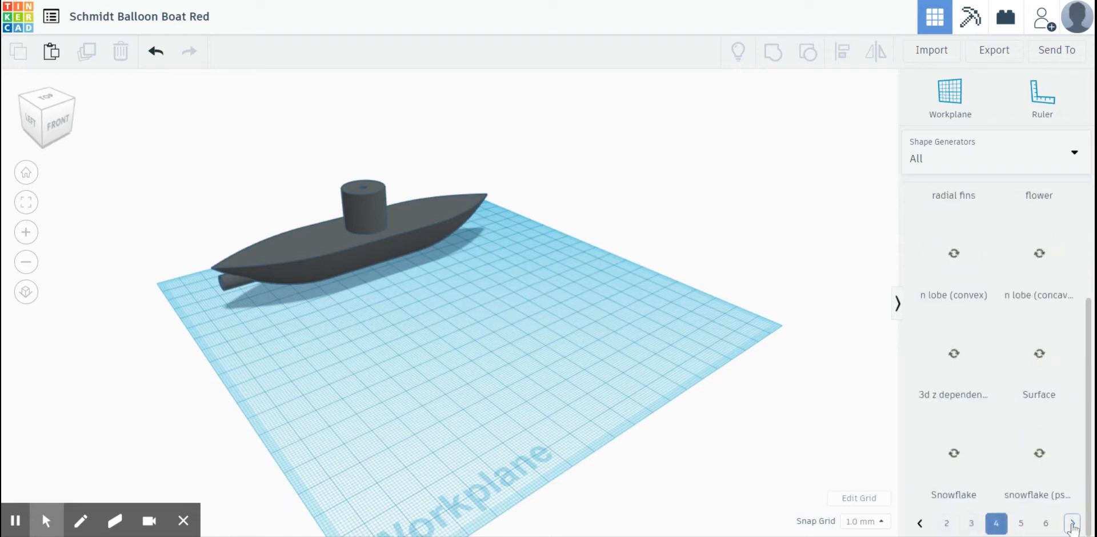
{"action": "left_click", "coordinate": [1072, 523]}
{"action": "left_click", "coordinate": [1072, 523]}
{"action": "left_click", "coordinate": [1072, 523]}
{"action": "left_click", "coordinate": [1073, 524]}
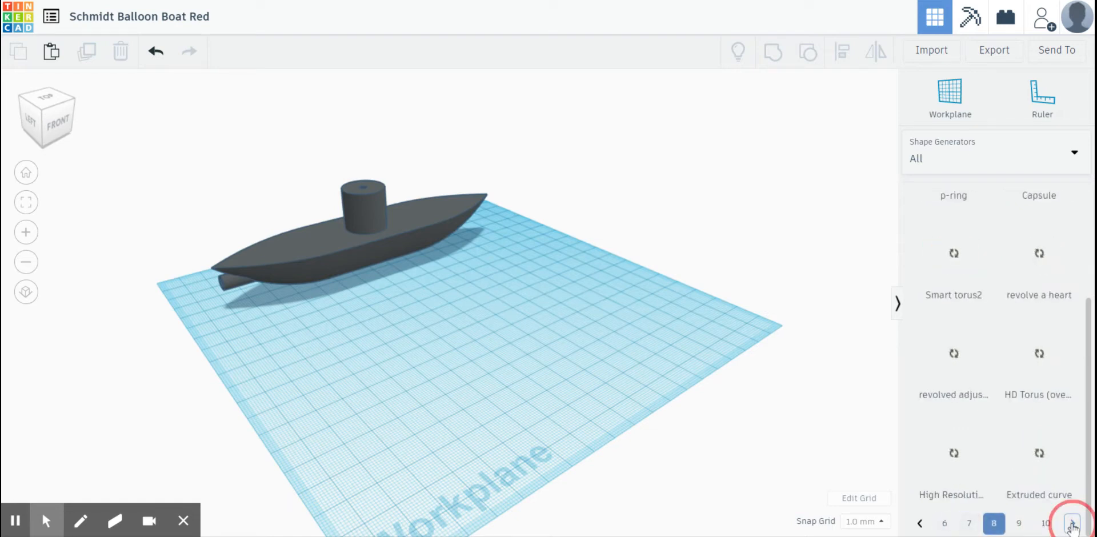
{"action": "left_click", "coordinate": [1073, 524]}
{"action": "left_click", "coordinate": [1073, 524]}
{"action": "left_click", "coordinate": [1072, 523]}
{"action": "left_click", "coordinate": [1073, 523]}
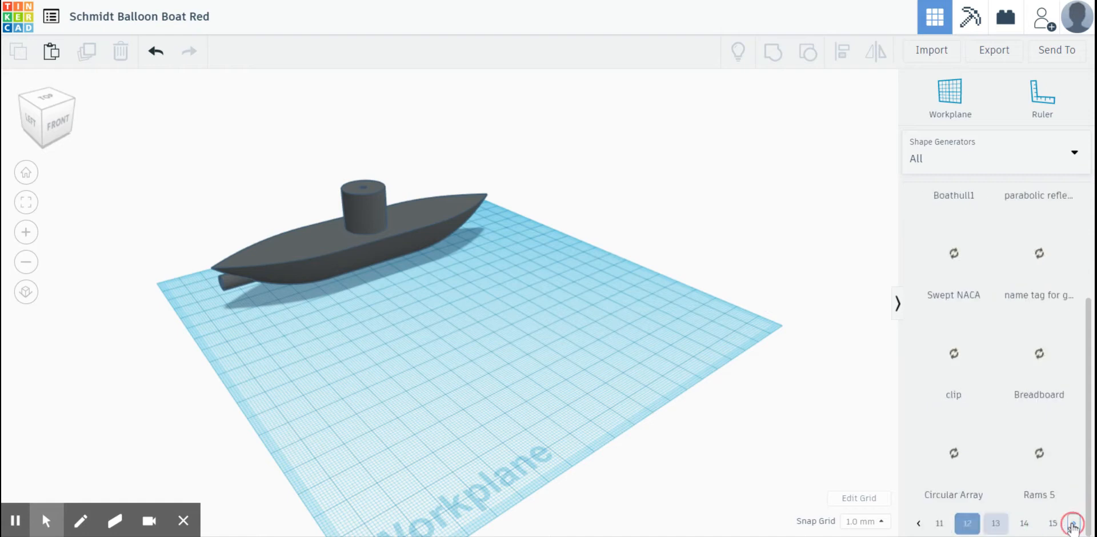
{"action": "left_click", "coordinate": [1073, 524]}
{"action": "scroll", "coordinate": [976, 388], "scroll_direction": "up", "scroll_amount": 3}
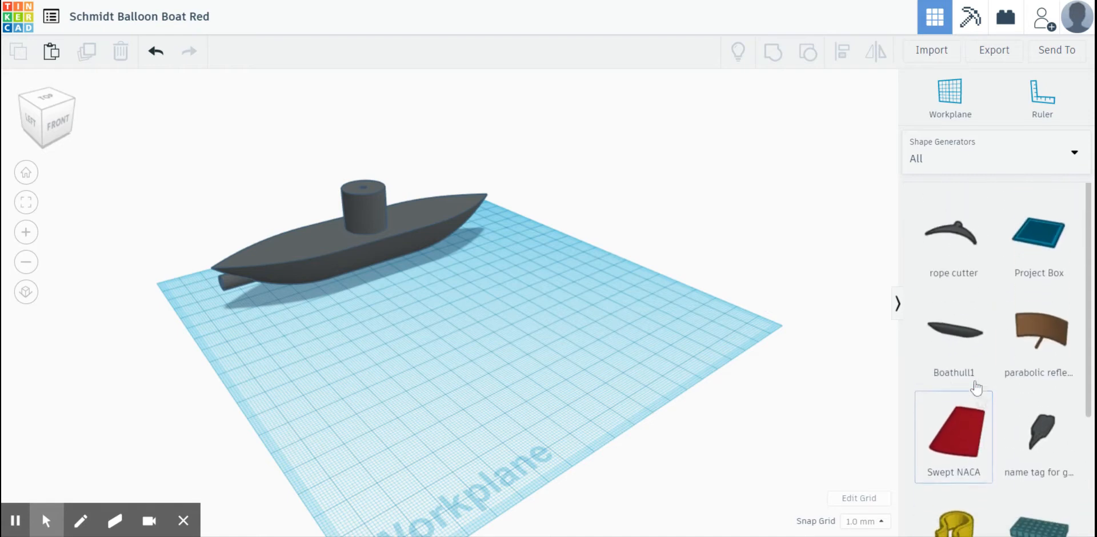
{"action": "scroll", "coordinate": [934, 345], "scroll_direction": "down", "scroll_amount": 3}
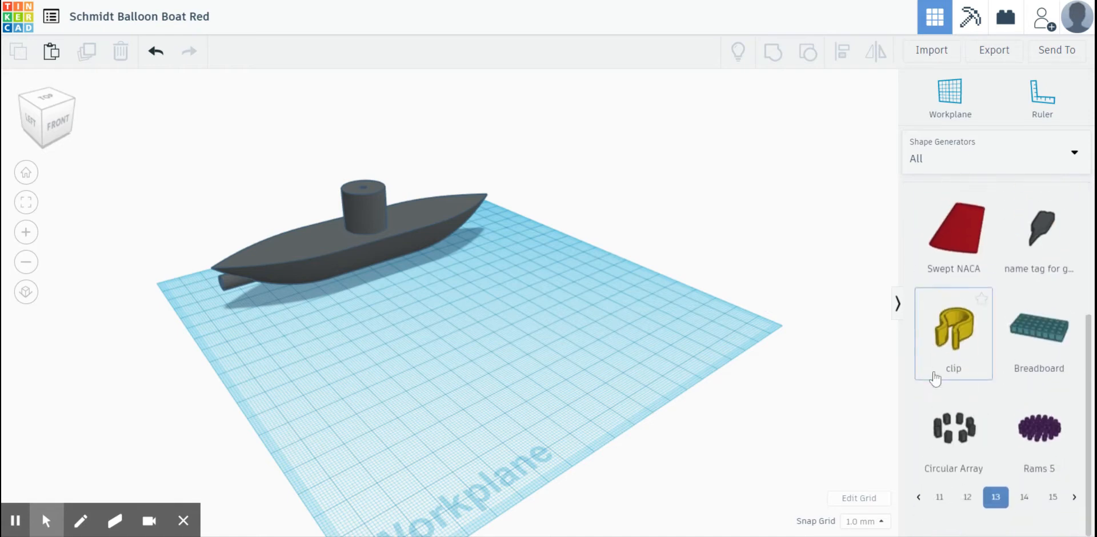
{"action": "scroll", "coordinate": [941, 344], "scroll_direction": "up", "scroll_amount": 3}
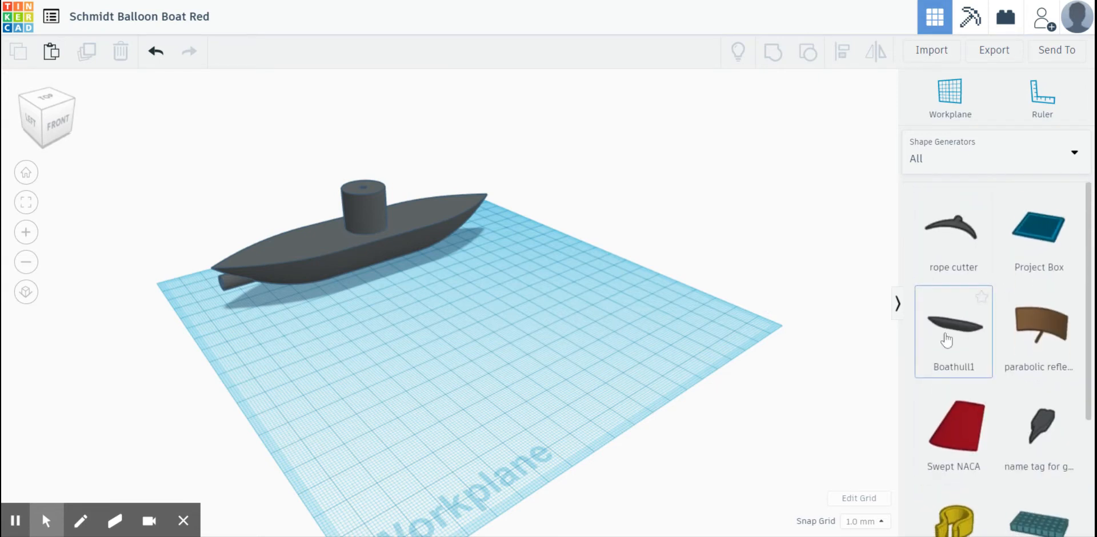
{"action": "left_click", "coordinate": [963, 338]}
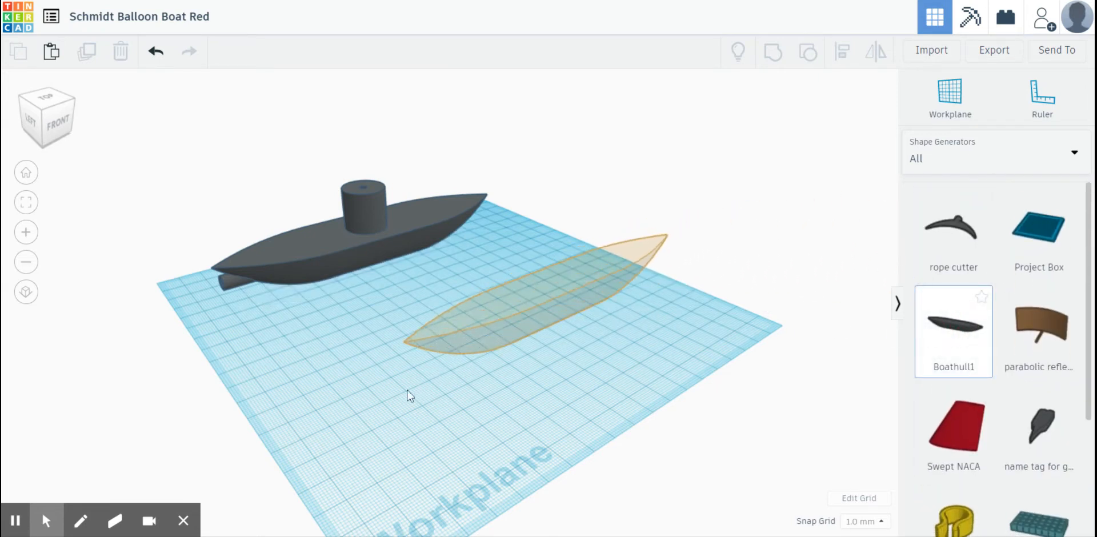
{"action": "left_click", "coordinate": [326, 406]}
- Ungroup the example boat into its separate parts
{"action": "right_click_drag", "start_coordinate": [361, 457], "coordinate": [649, 359]}
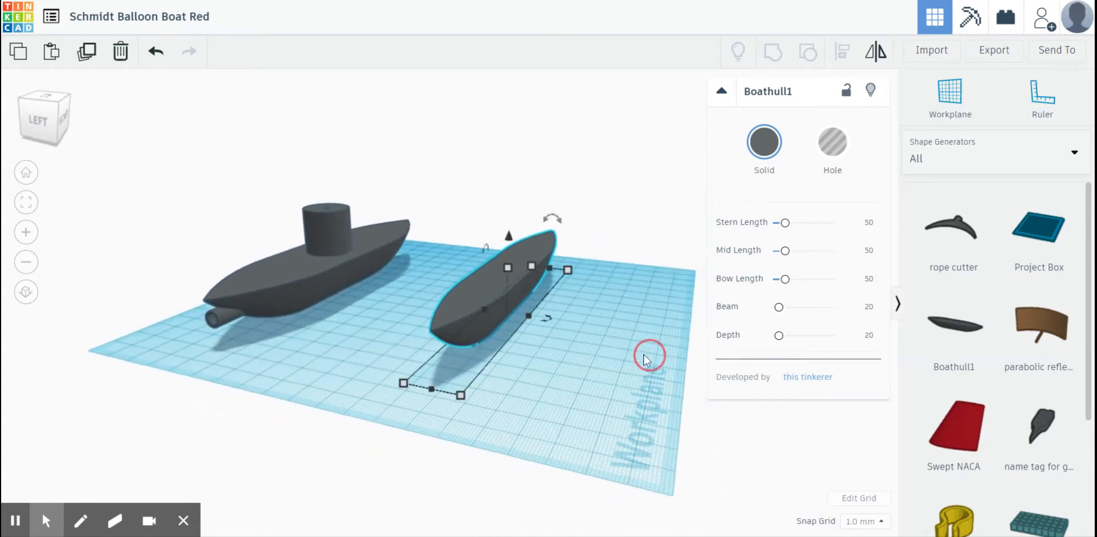
{"action": "left_click", "coordinate": [226, 330]}
{"action": "left_click", "coordinate": [224, 324]}
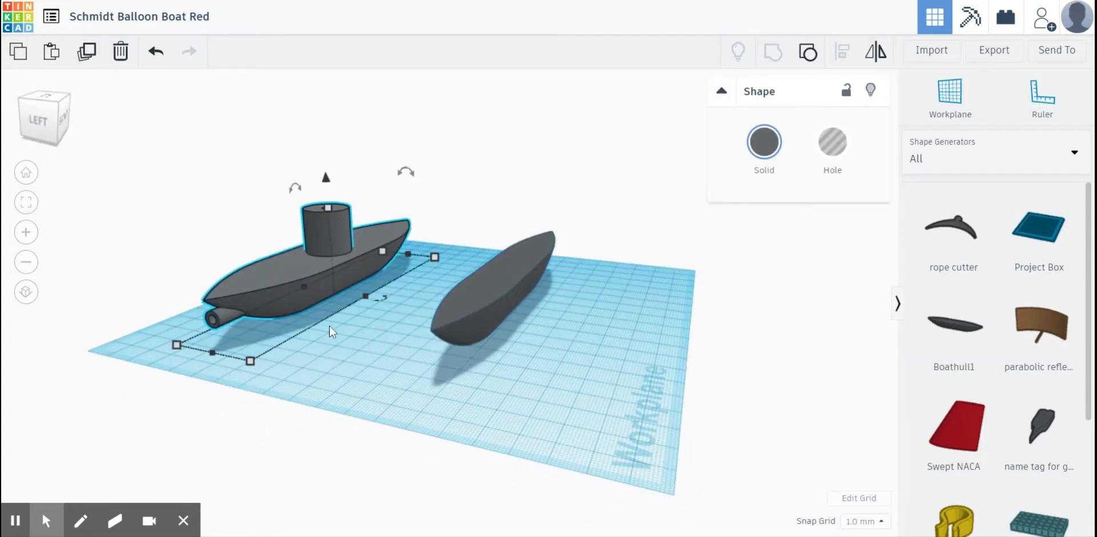
{"action": "left_click", "coordinate": [808, 51]}
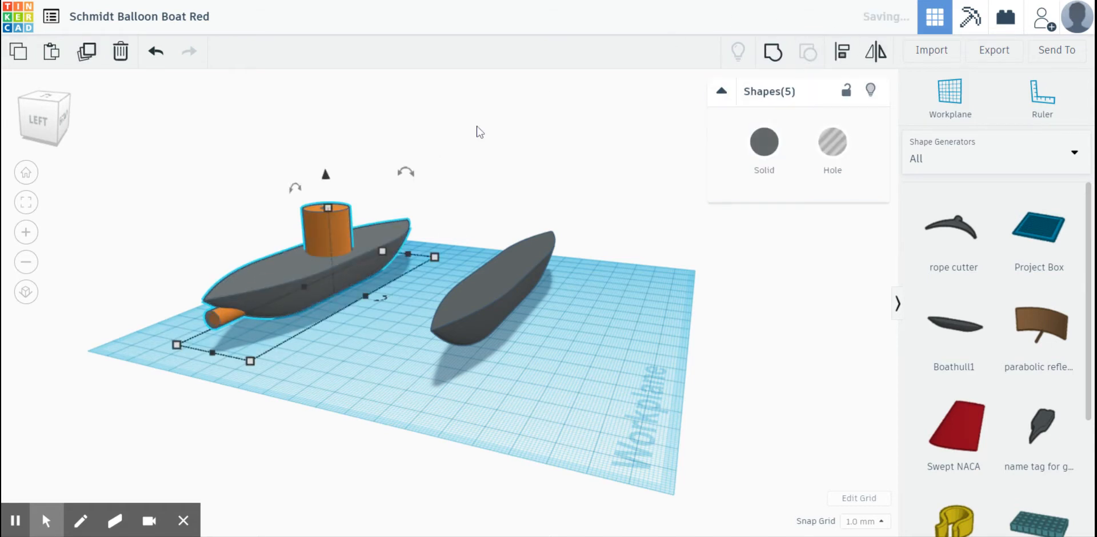
- Move the example boat's hull away from its orange cylinders and examine the exposed chimney and exhaust tube
{"action": "left_click", "coordinate": [173, 225]}
{"action": "left_click_drag", "start_coordinate": [242, 273], "coordinate": [175, 255]}
{"action": "right_click_drag", "start_coordinate": [344, 289], "coordinate": [334, 265]}
{"action": "scroll", "coordinate": [334, 265], "scroll_direction": "up", "scroll_amount": 5}
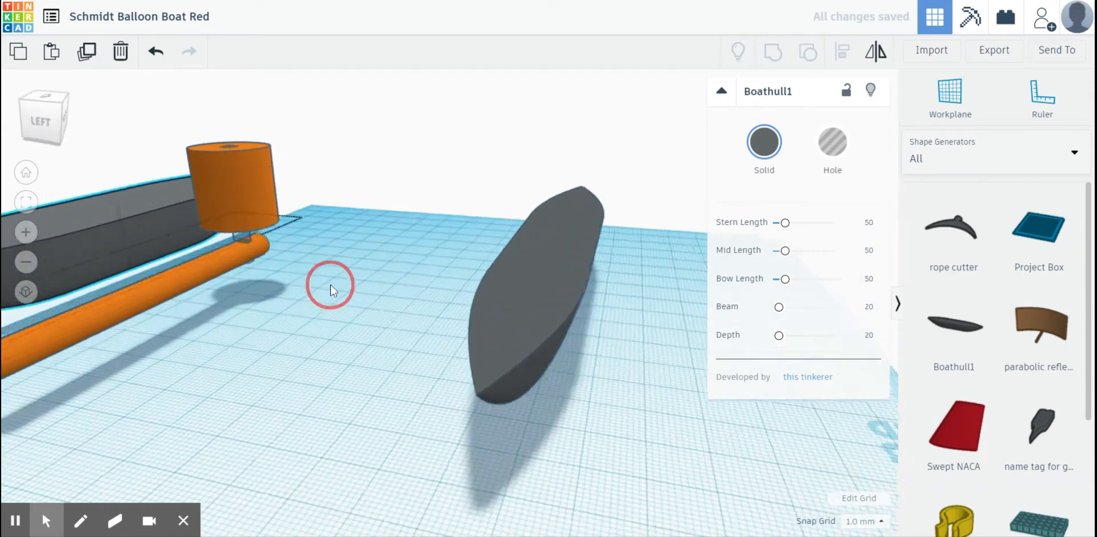
{"action": "right_click_drag", "start_coordinate": [302, 314], "coordinate": [407, 277]}
{"action": "scroll", "coordinate": [401, 290], "scroll_direction": "up", "scroll_amount": 5}
{"action": "scroll", "coordinate": [402, 291], "scroll_direction": "down", "scroll_amount": 5}
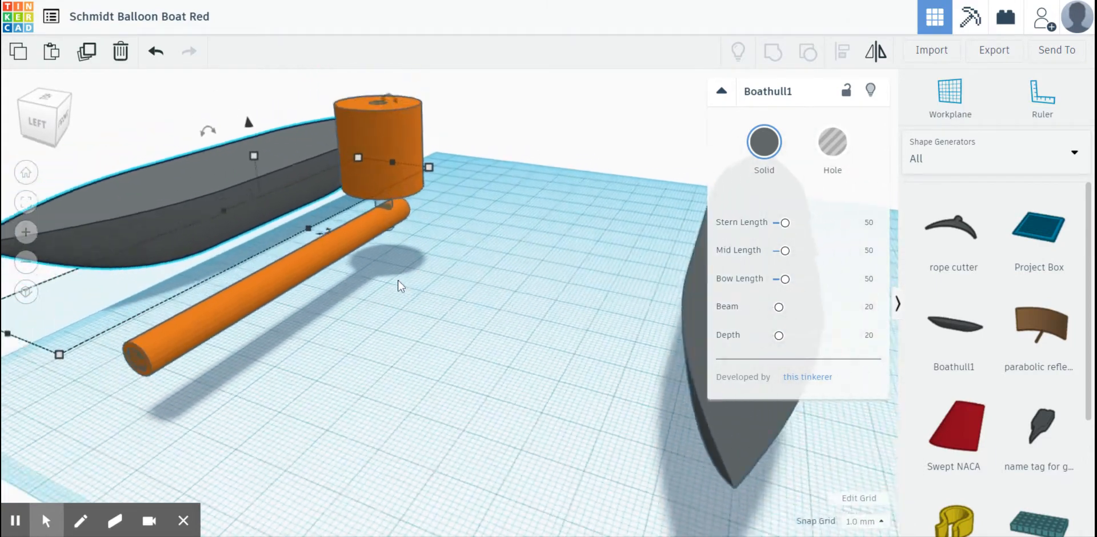
{"action": "right_click_drag", "start_coordinate": [373, 256], "coordinate": [436, 264]}
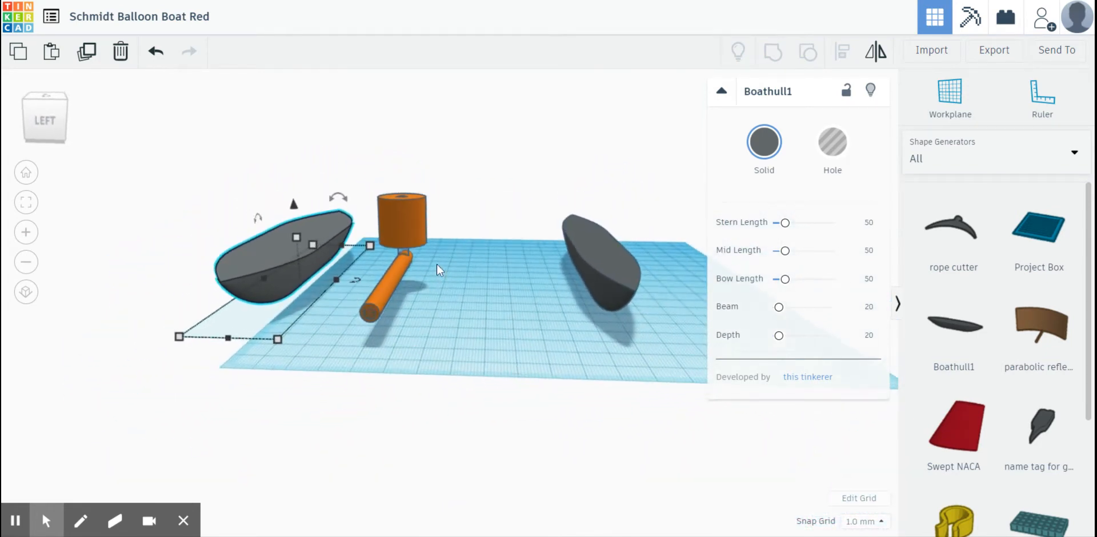
- Set the new boat hull's width to 40 mm
{"action": "left_click", "coordinate": [593, 254]}
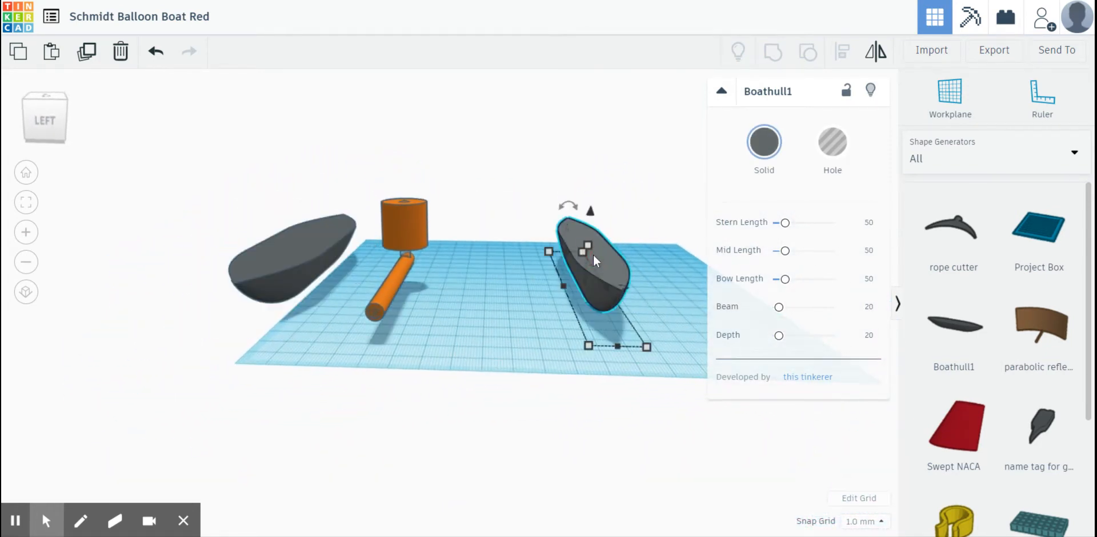
{"action": "left_click", "coordinate": [587, 344]}
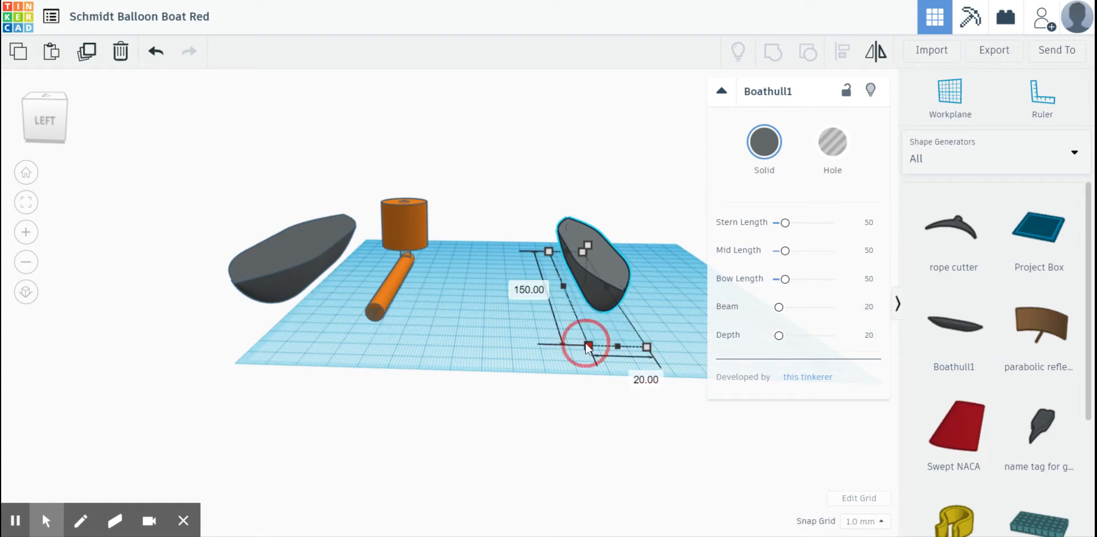
{"action": "left_click", "coordinate": [637, 376]}
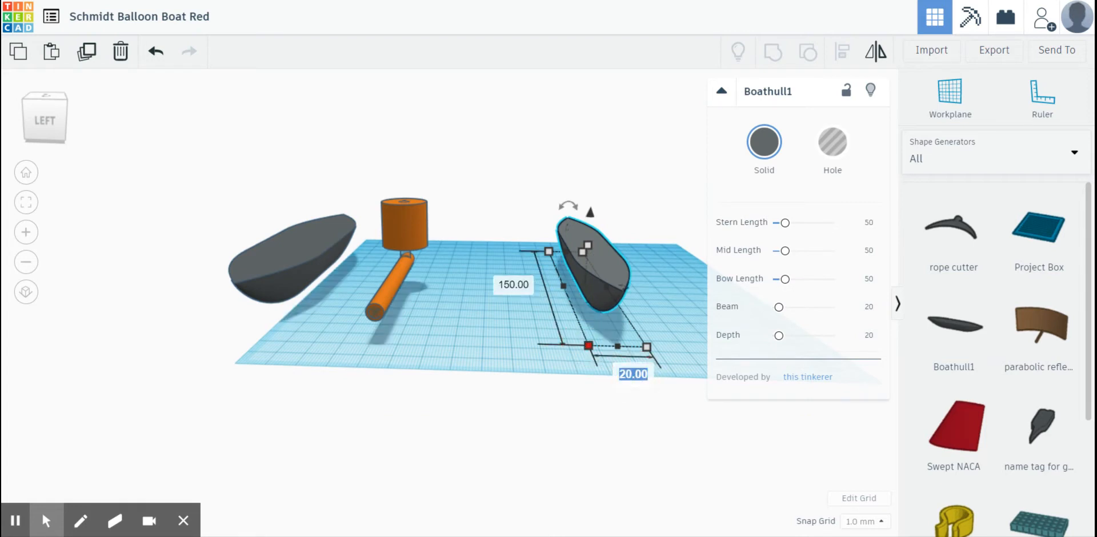
{"action": "type", "text": "40"}
{"action": "key", "text": "Return"}
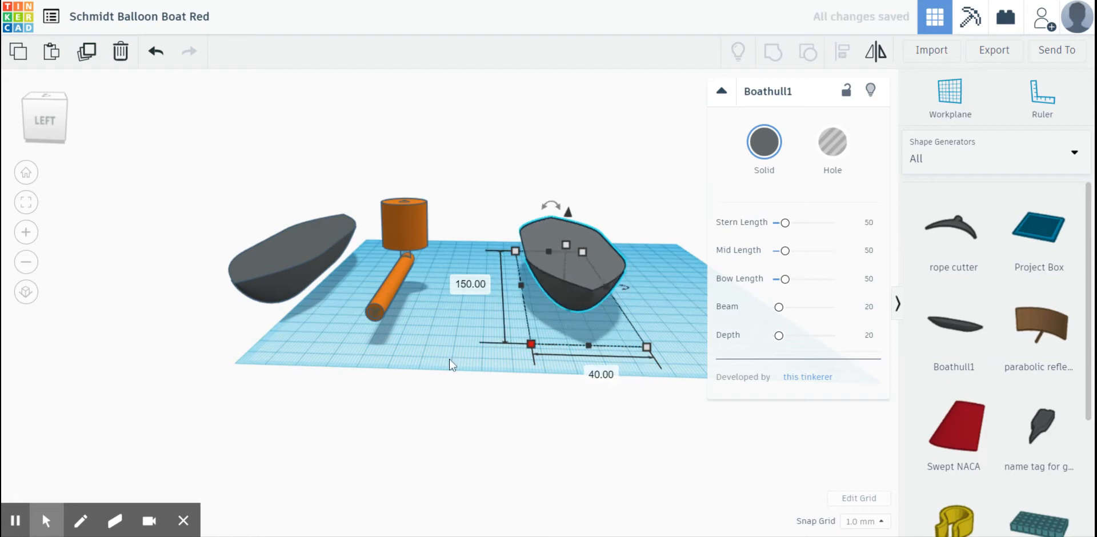
{"action": "left_click", "coordinate": [448, 359]}
- Set the new boat hull's length to 120 mm
{"action": "right_click_drag", "start_coordinate": [633, 333], "coordinate": [687, 326]}
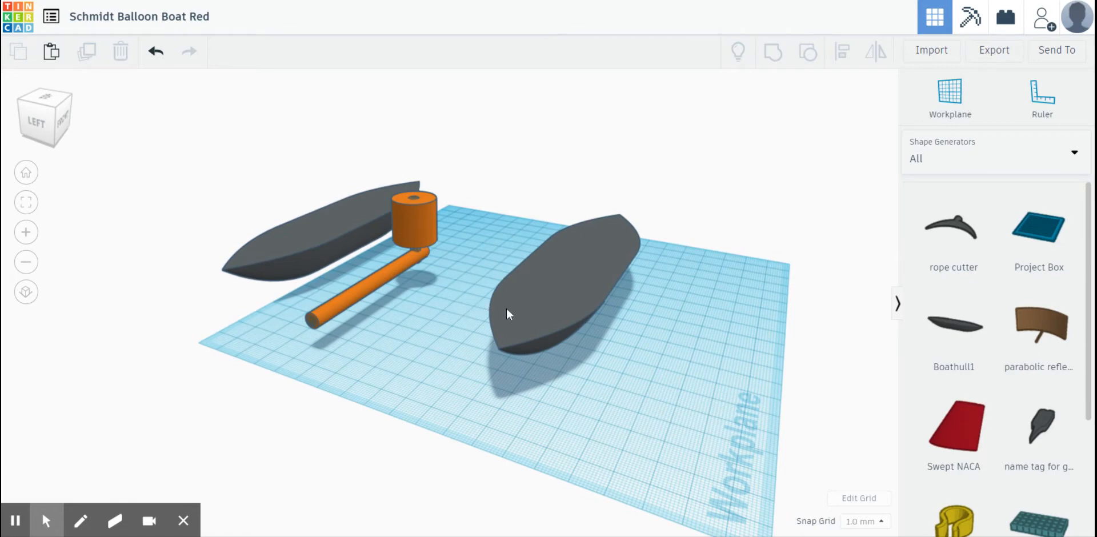
{"action": "left_click", "coordinate": [580, 306]}
{"action": "right_click_drag", "start_coordinate": [668, 356], "coordinate": [483, 366]}
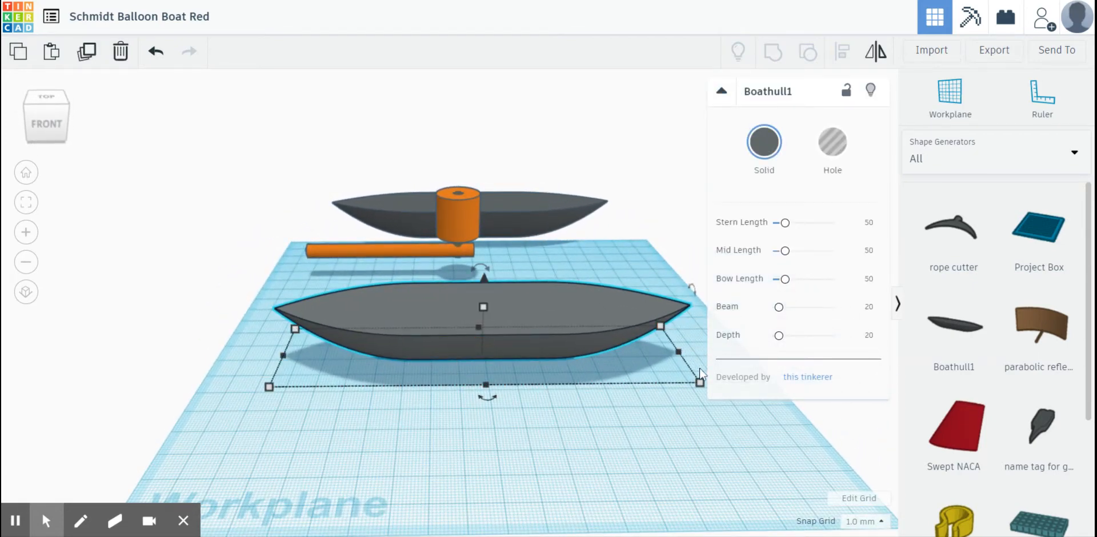
{"action": "mouse_move", "coordinate": [700, 382]}
{"action": "left_click", "coordinate": [499, 433]}
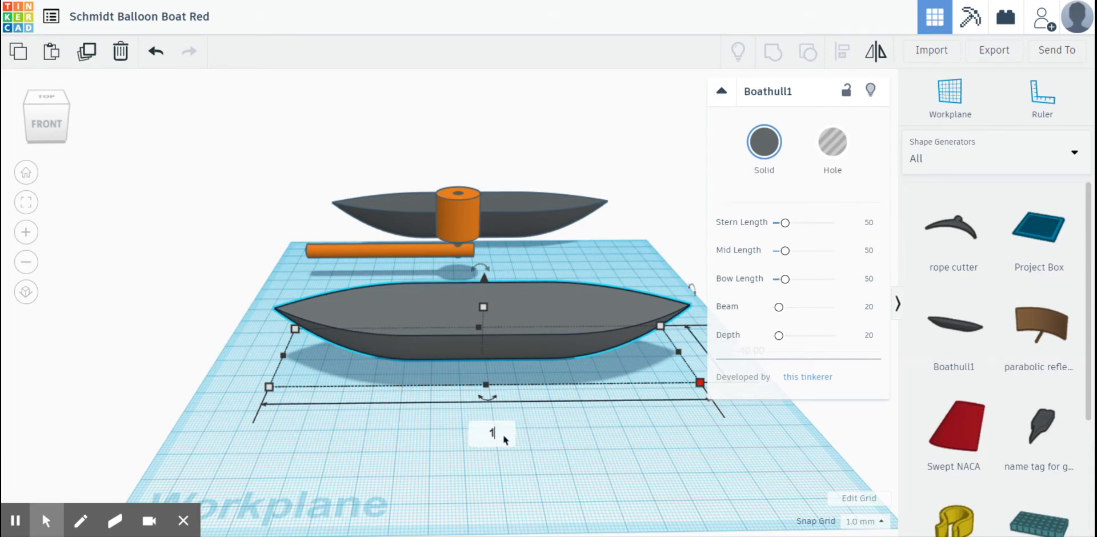
{"action": "type", "text": "120"}
{"action": "key", "text": "Return"}
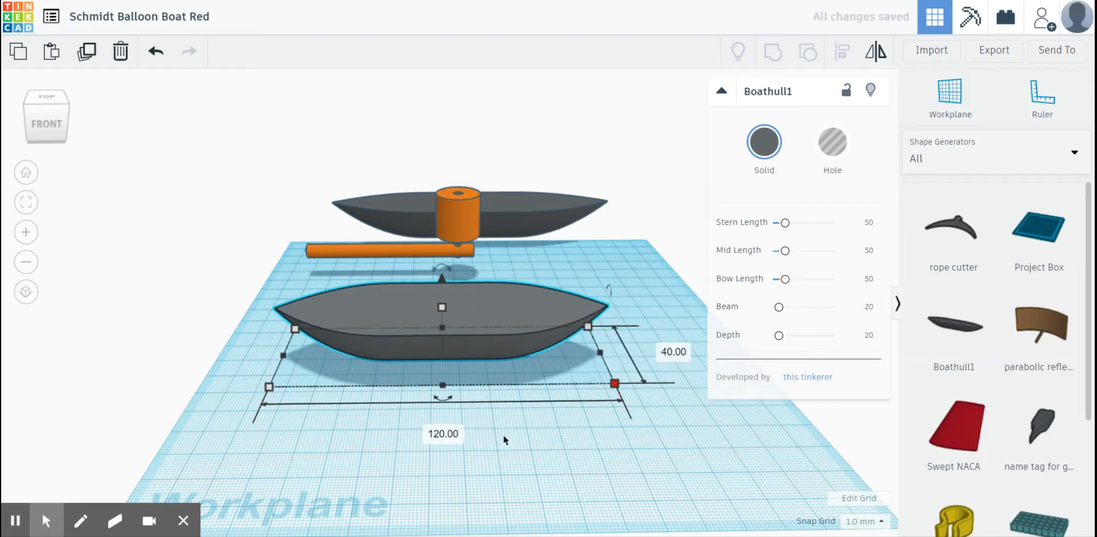
{"action": "left_click", "coordinate": [499, 483]}
{"action": "left_click", "coordinate": [492, 347]}
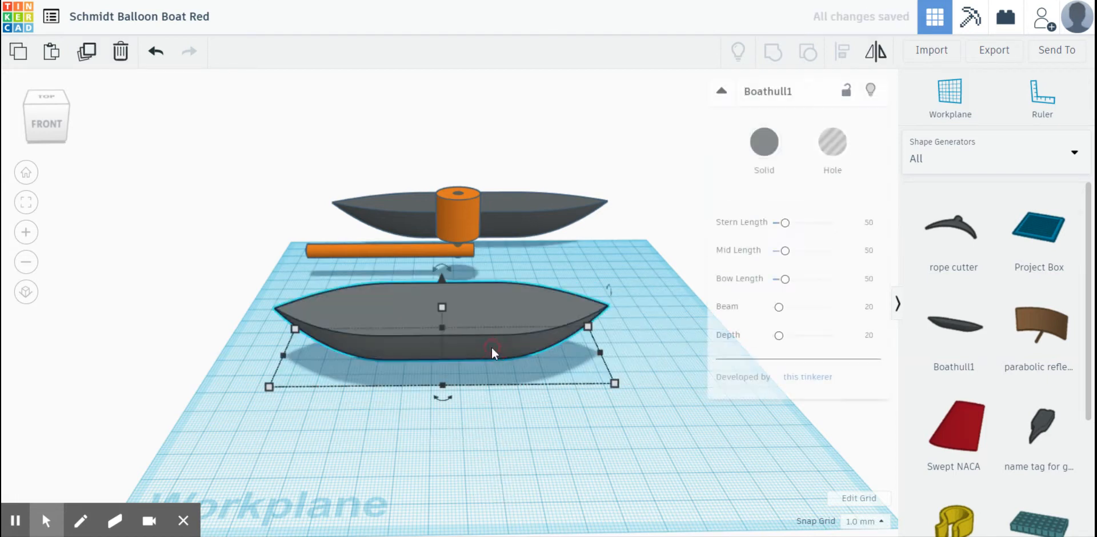
{"action": "mouse_move", "coordinate": [613, 385]}
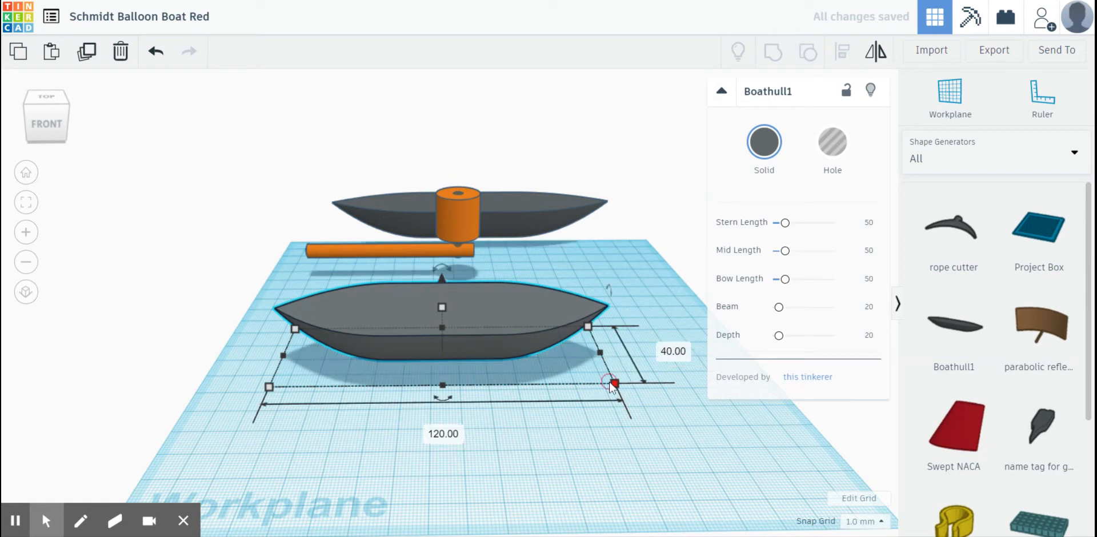
- Examine the example boat's horizontal exhaust tube and where it meets the chimney
{"action": "left_click", "coordinate": [362, 444]}
{"action": "right_click_drag", "start_coordinate": [362, 443], "coordinate": [604, 428]}
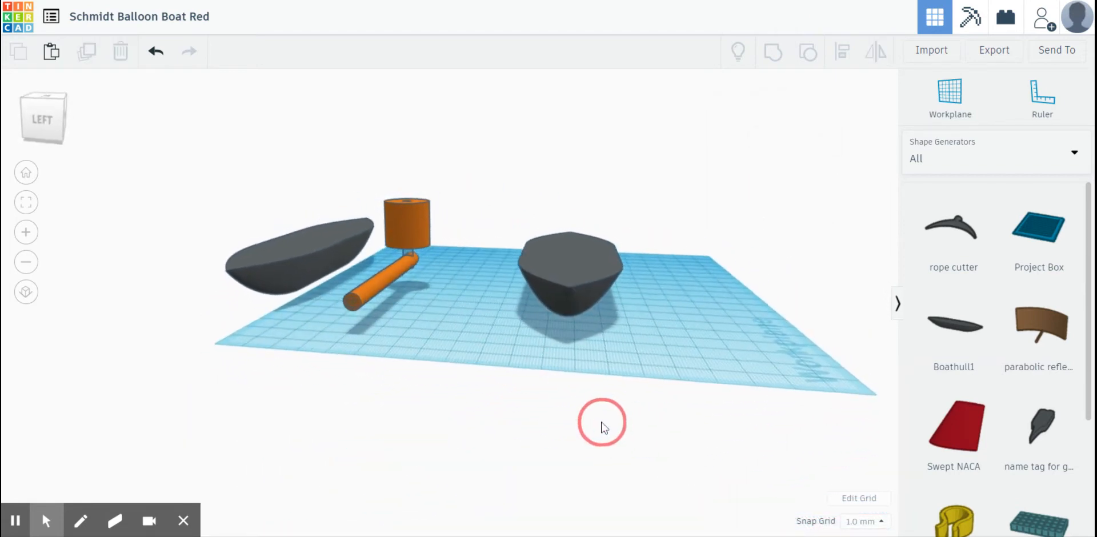
{"action": "left_click", "coordinate": [354, 303]}
{"action": "right_click_drag", "start_coordinate": [456, 288], "coordinate": [542, 312]}
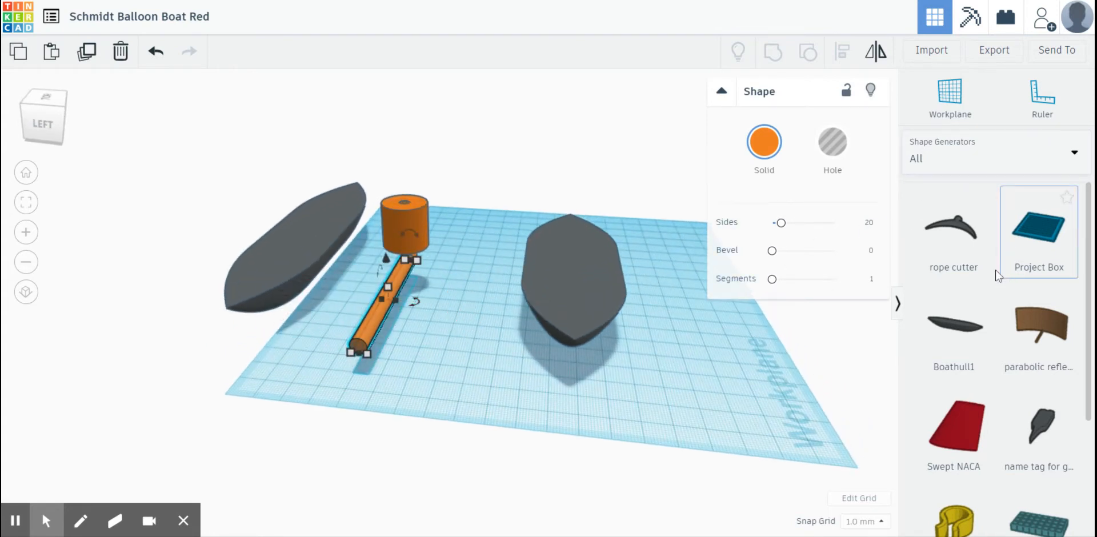
{"action": "mouse_move", "coordinate": [432, 344]}
{"action": "right_mouse_down"}
{"action": "mouse_move", "coordinate": [444, 346]}
{"action": "mouse_move", "coordinate": [433, 335]}
{"action": "right_mouse_up"}
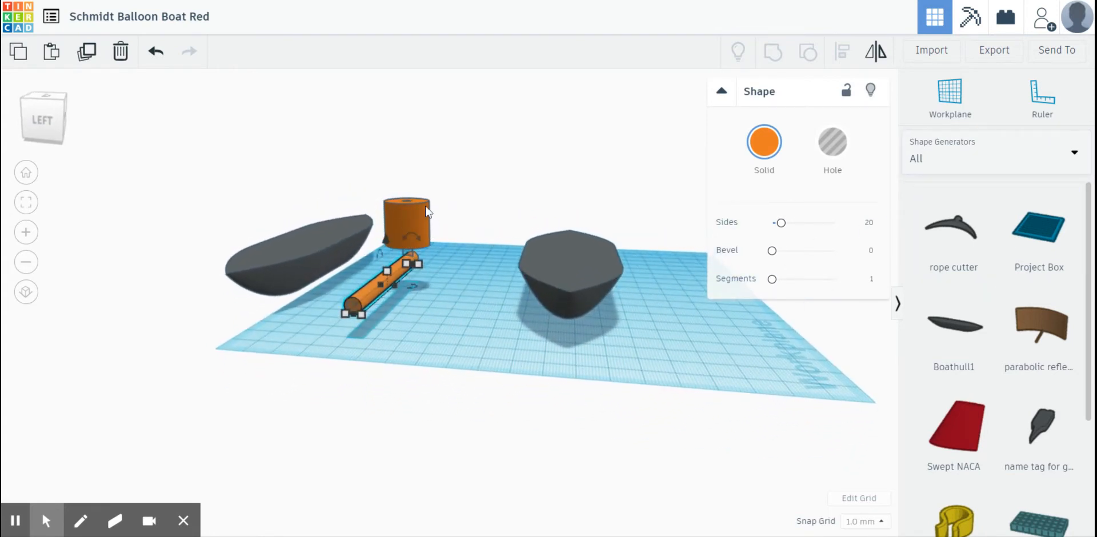
{"action": "left_click", "coordinate": [412, 261]}
{"action": "right_click_drag", "start_coordinate": [482, 349], "coordinate": [493, 347]}
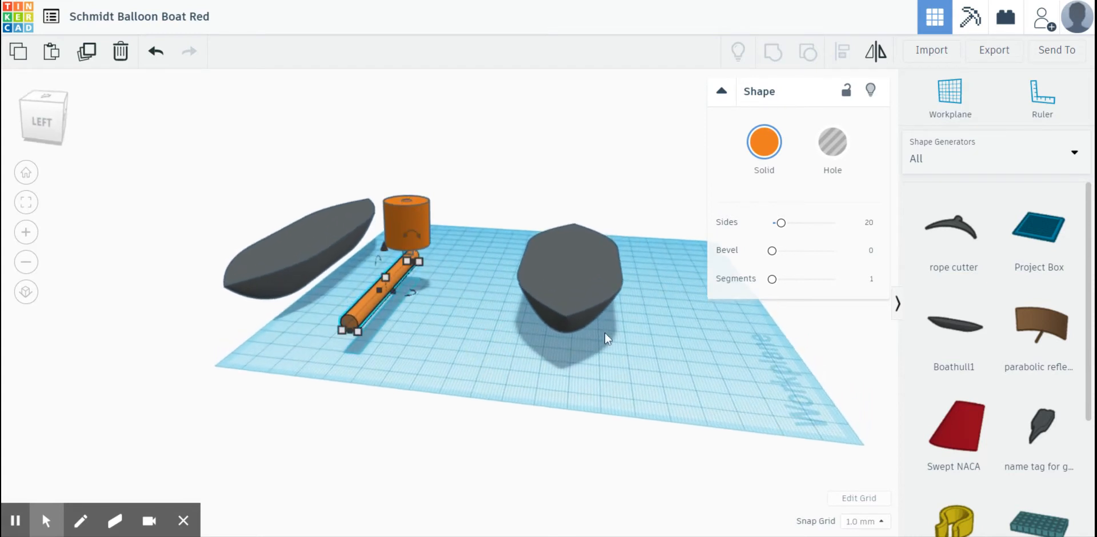
- Add a solid cylinder from the Basic Shapes beside the new hull and set its sides to 64
{"action": "left_click", "coordinate": [968, 167]}
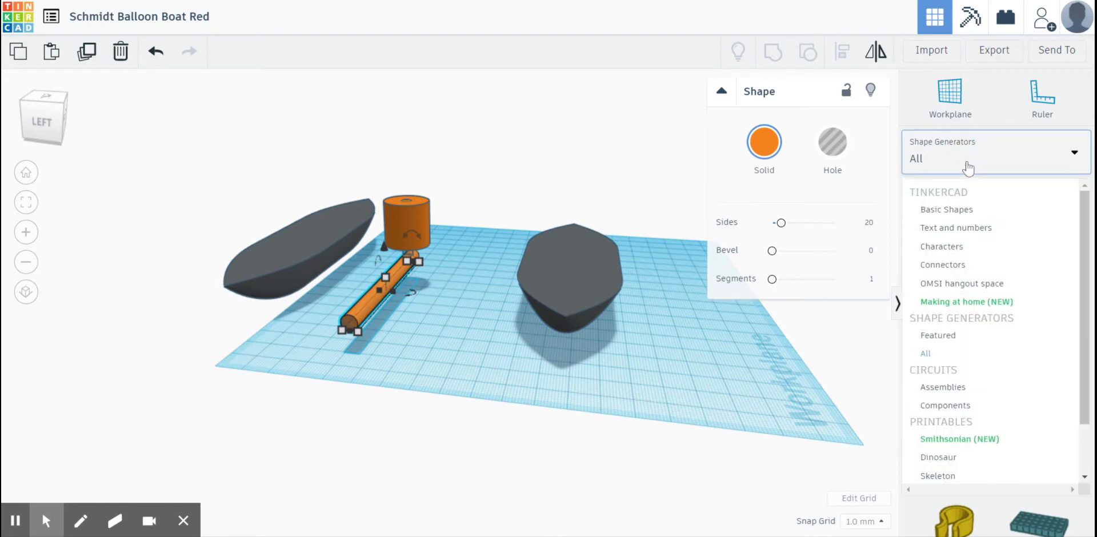
{"action": "left_click", "coordinate": [937, 209]}
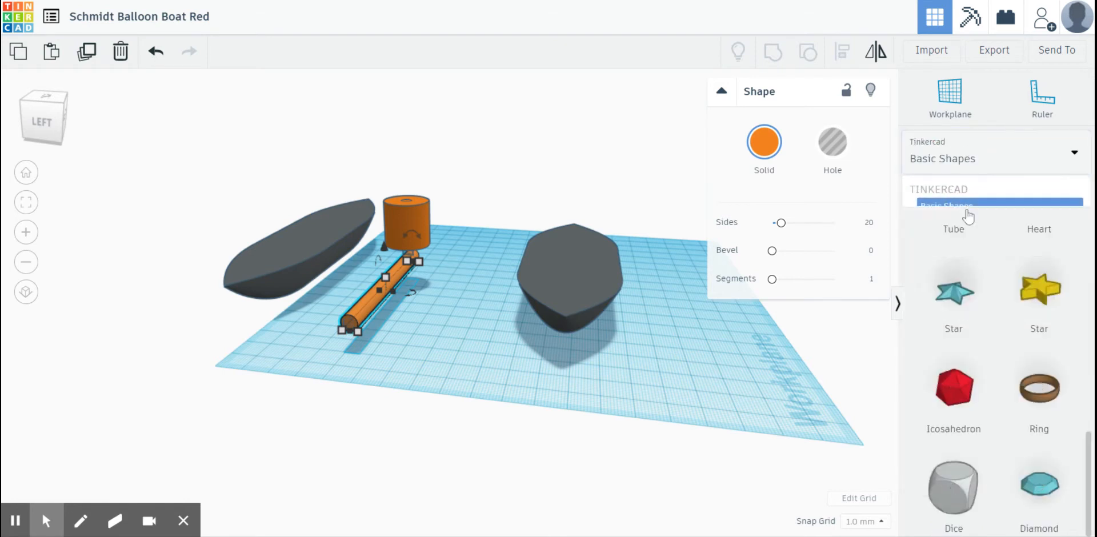
{"action": "scroll", "coordinate": [969, 229], "scroll_direction": "up", "scroll_amount": 3}
{"action": "scroll", "coordinate": [969, 230], "scroll_direction": "up", "scroll_amount": 6}
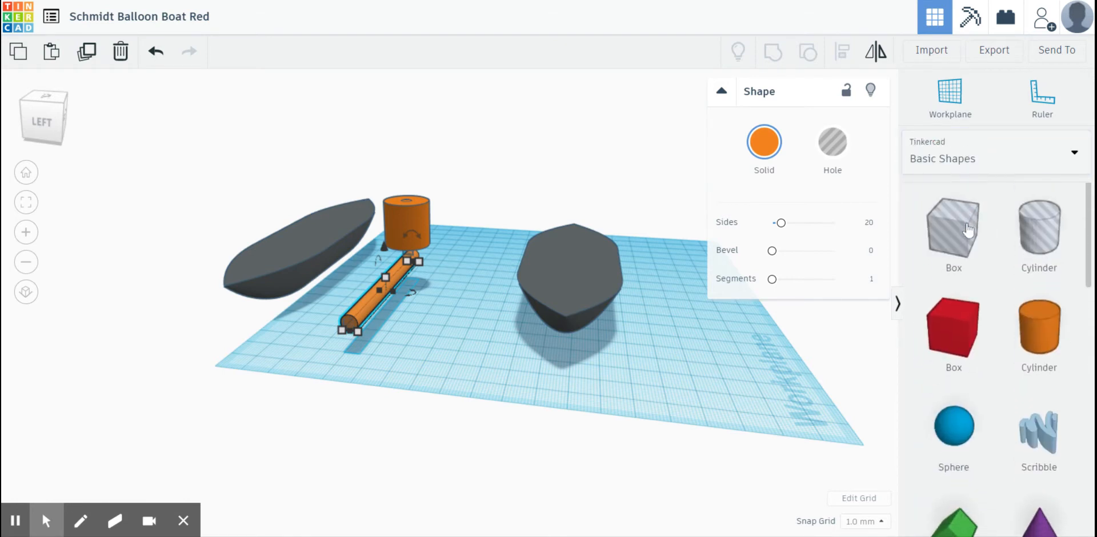
{"action": "left_click_drag", "start_coordinate": [1053, 337], "coordinate": [689, 370]}
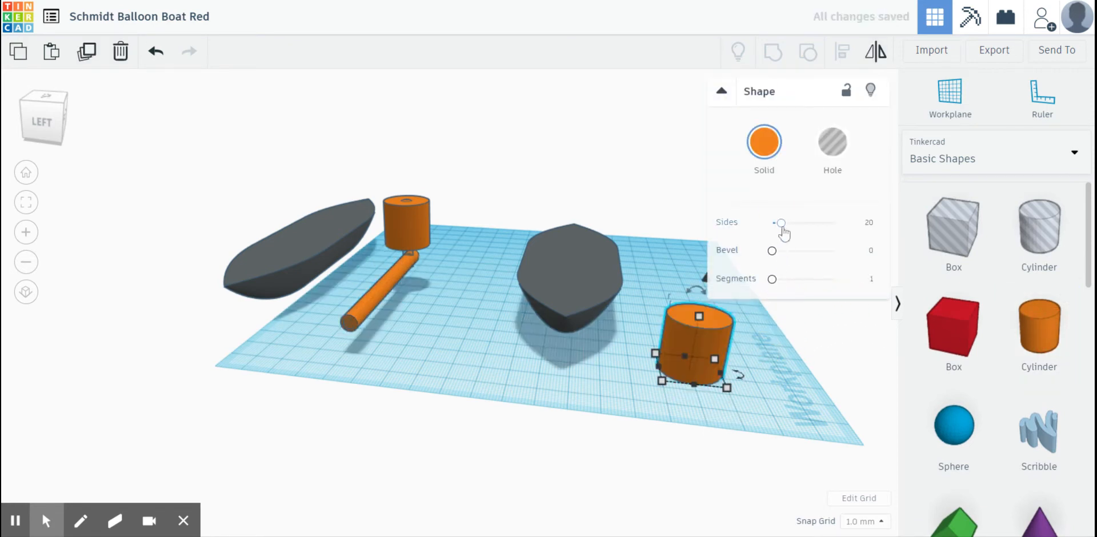
{"action": "left_click_drag", "start_coordinate": [781, 223], "coordinate": [845, 234]}
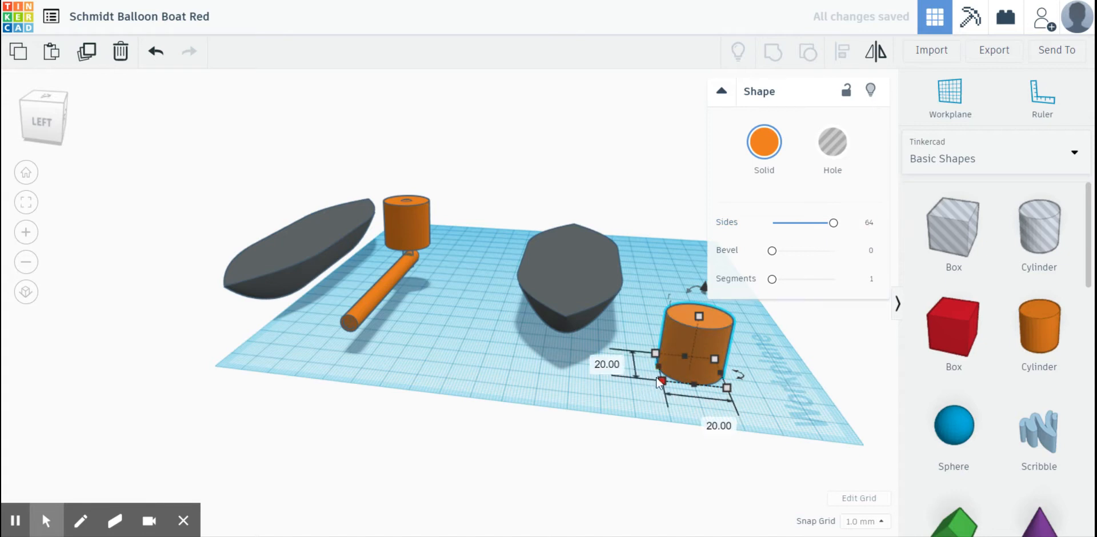
- Set the new cylinder's width and length to 6 mm each
{"action": "left_click", "coordinate": [698, 418]}
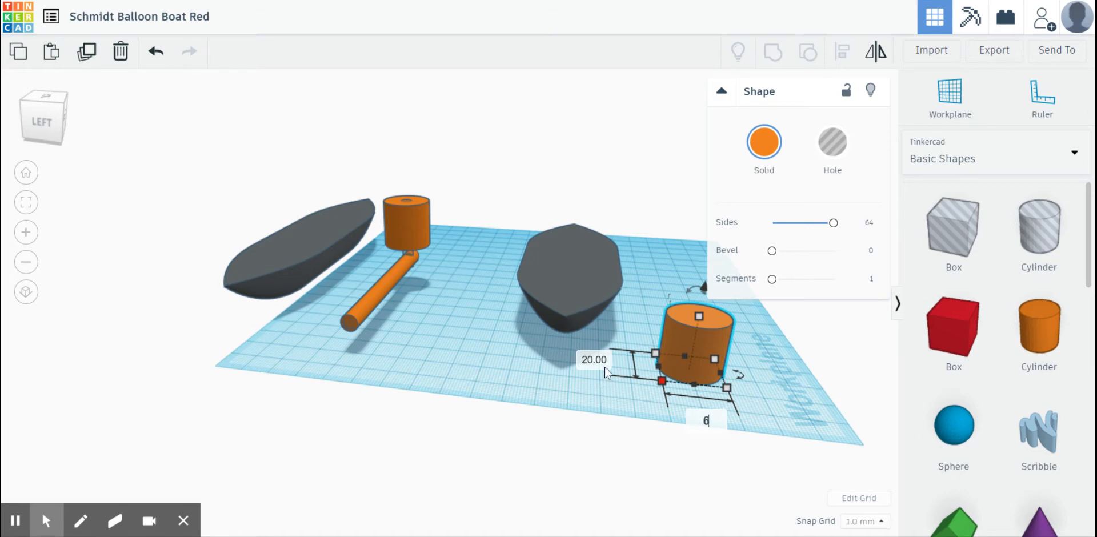
{"action": "key", "text": "Return"}
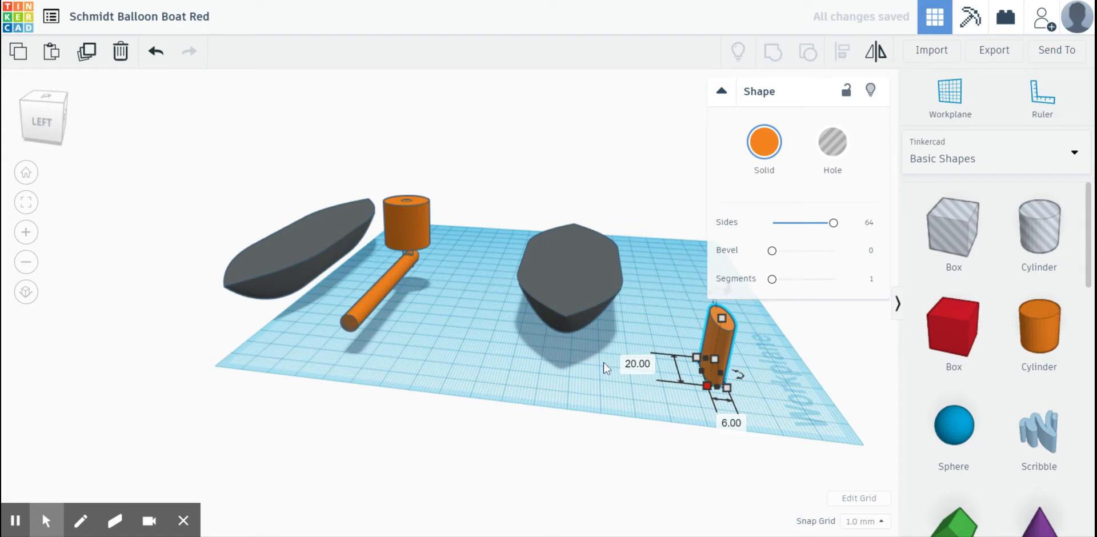
{"action": "left_click", "coordinate": [637, 363]}
{"action": "type", "text": "6"}
{"action": "key", "text": "Return"}
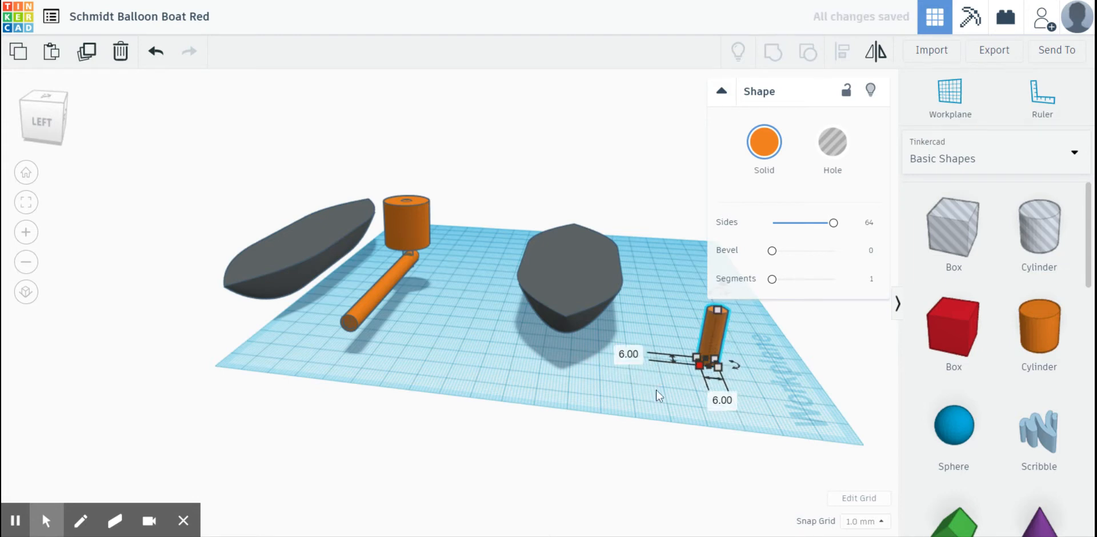
- Duplicate the 6 mm cylinder in place and turn the copy into a hole 4 mm wide and 4 mm long
{"action": "right_click_drag", "start_coordinate": [656, 391], "coordinate": [622, 402]}
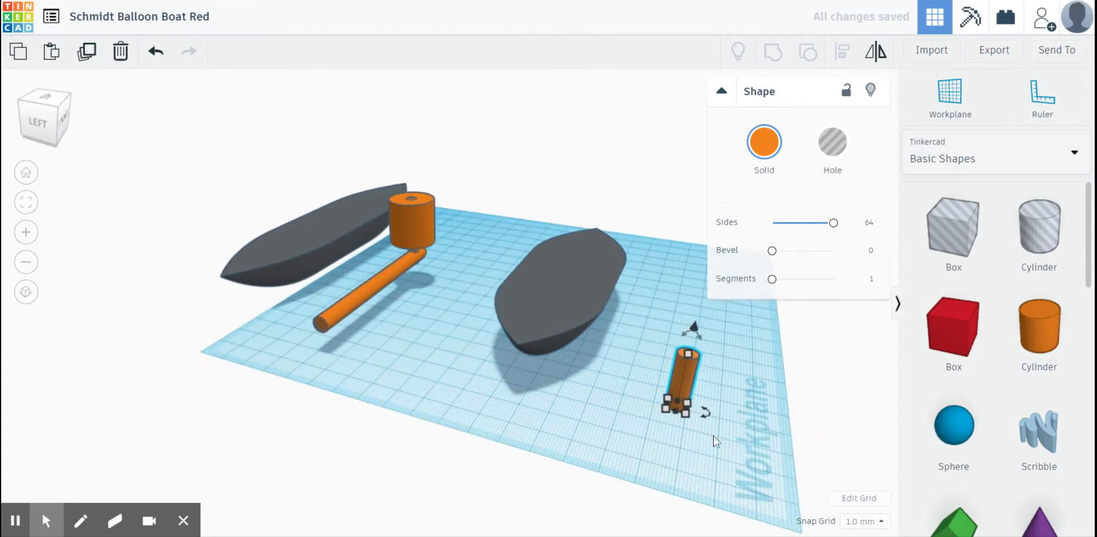
{"action": "left_click", "coordinate": [692, 448]}
{"action": "left_click", "coordinate": [684, 407]}
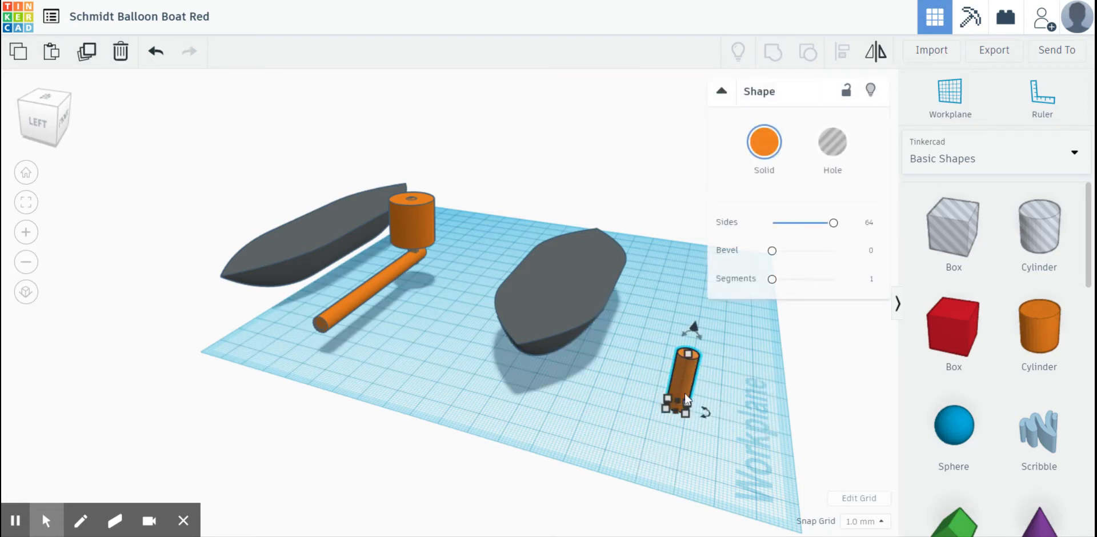
{"action": "left_click", "coordinate": [87, 56]}
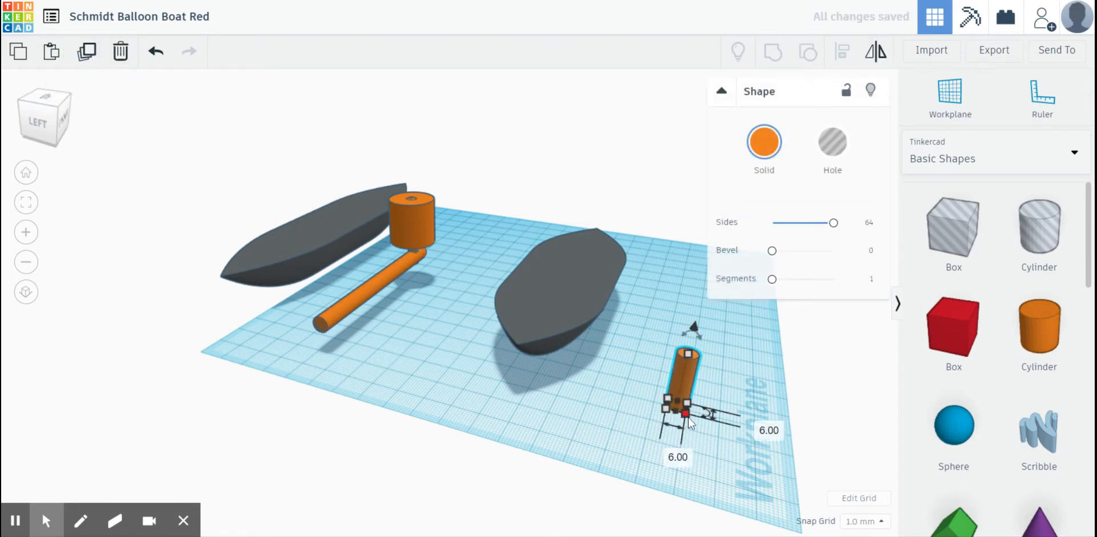
{"action": "left_click", "coordinate": [668, 453]}
{"action": "type", "text": "4"}
{"action": "left_click", "coordinate": [760, 425]}
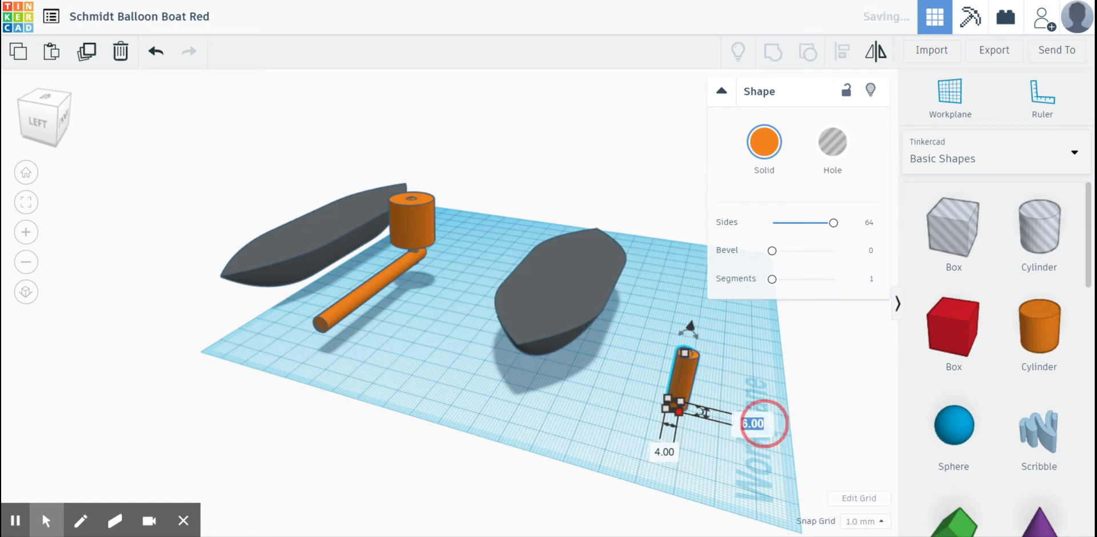
{"action": "type", "text": "4"}
{"action": "left_click", "coordinate": [735, 462]}
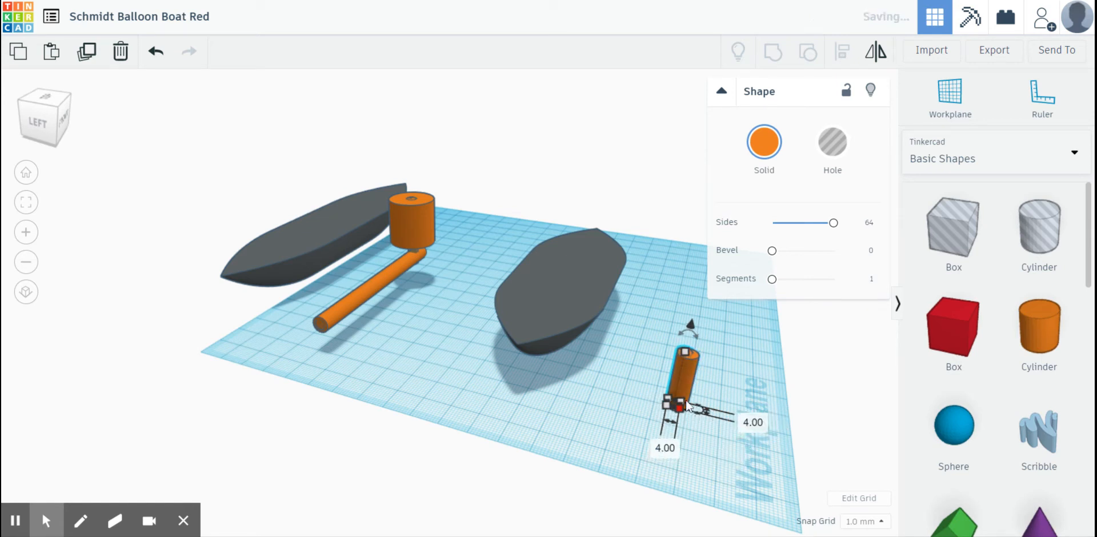
{"action": "left_click", "coordinate": [833, 141]}
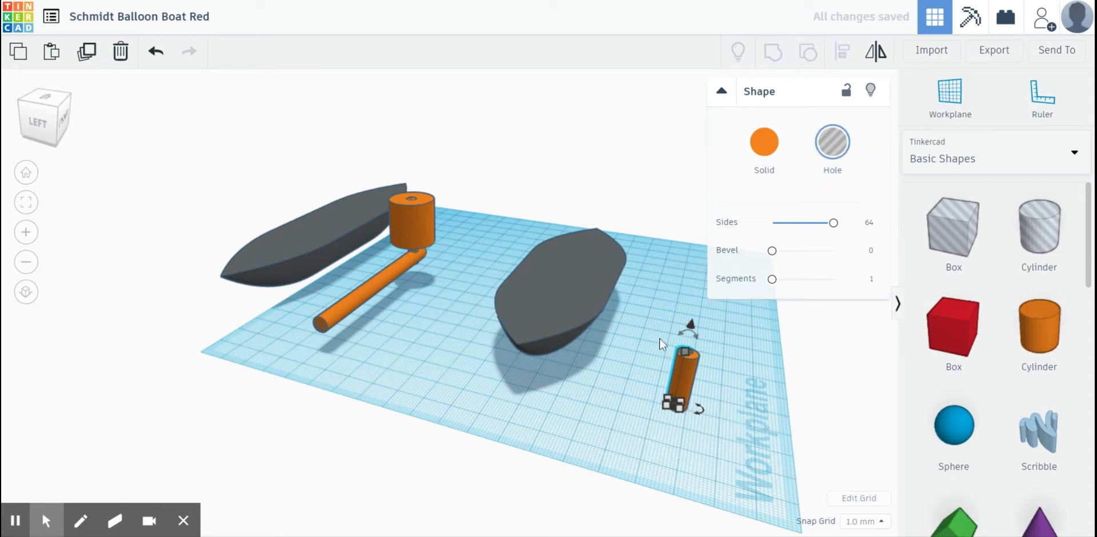
- Centre the hole cylinder inside the solid cylinder in both horizontal directions and group them into a hollow tube
{"action": "left_click", "coordinate": [693, 395], "text": "shift"}
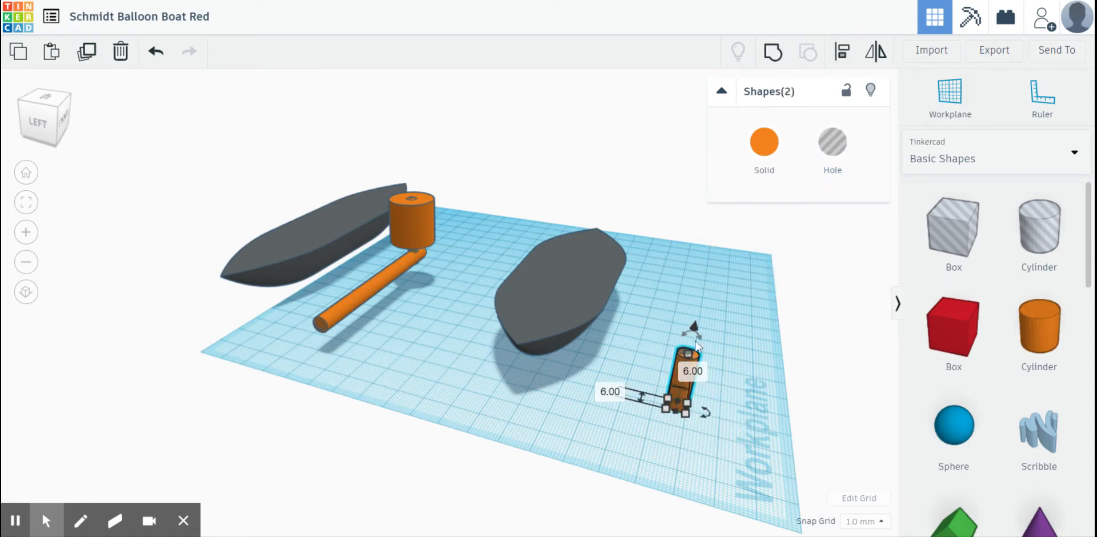
{"action": "left_click", "coordinate": [841, 57]}
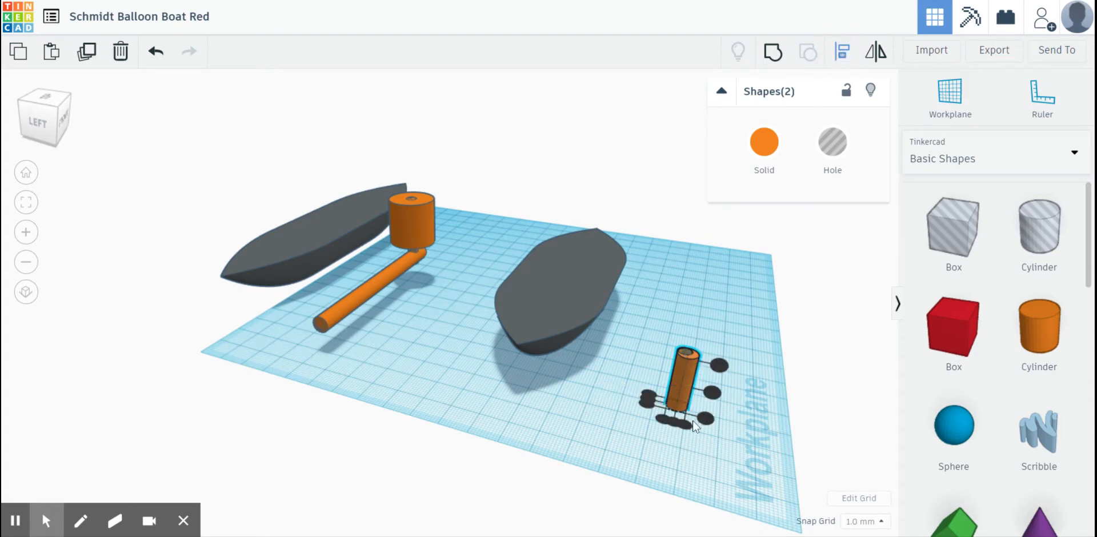
{"action": "left_click", "coordinate": [673, 422]}
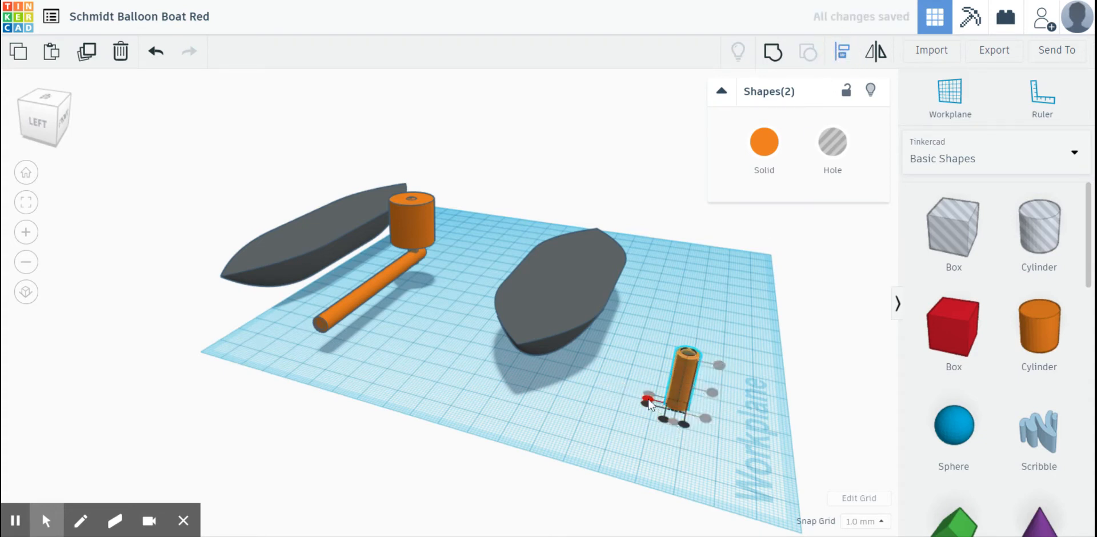
{"action": "left_click", "coordinate": [621, 421]}
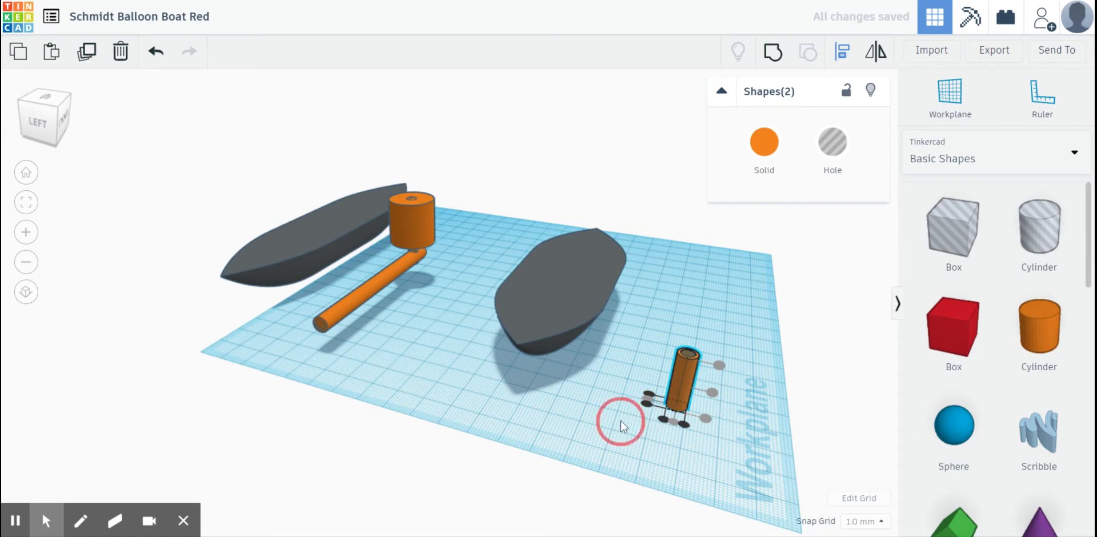
{"action": "left_click_drag", "start_coordinate": [671, 333], "coordinate": [721, 392]}
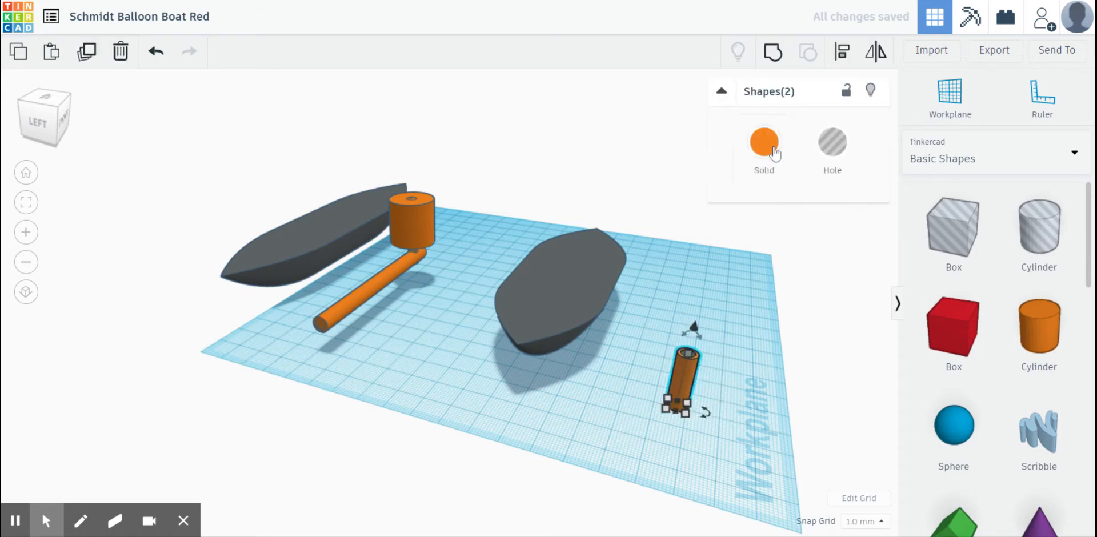
{"action": "left_click", "coordinate": [773, 54]}
- Stretch the hollow tube's height to 60 mm
{"action": "right_click_drag", "start_coordinate": [685, 420], "coordinate": [602, 421]}
{"action": "right_click_drag", "start_coordinate": [484, 443], "coordinate": [578, 421]}
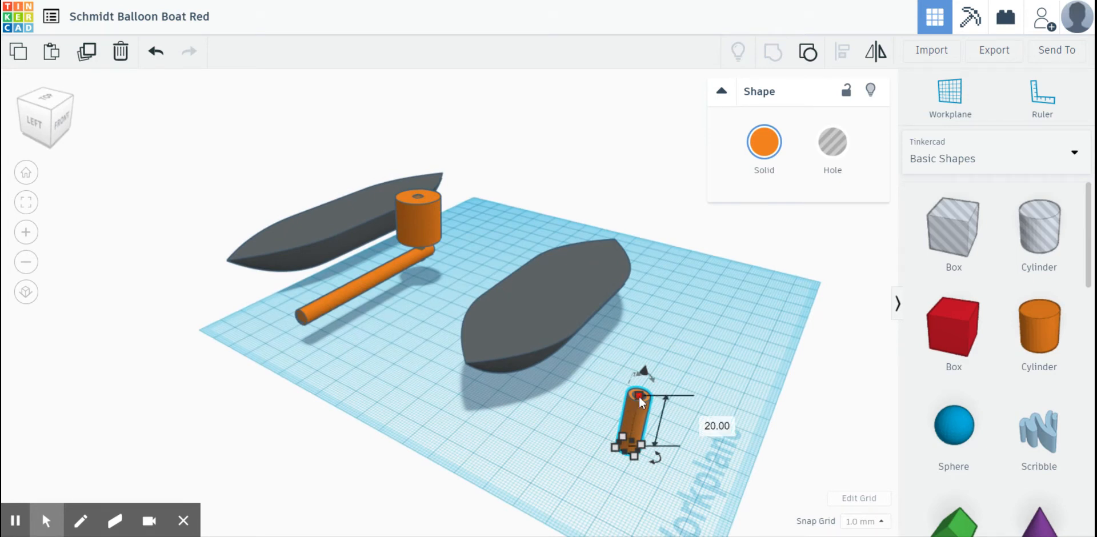
{"action": "left_click_drag", "start_coordinate": [639, 396], "coordinate": [665, 278]}
{"action": "right_click_drag", "start_coordinate": [719, 331], "coordinate": [627, 329]}
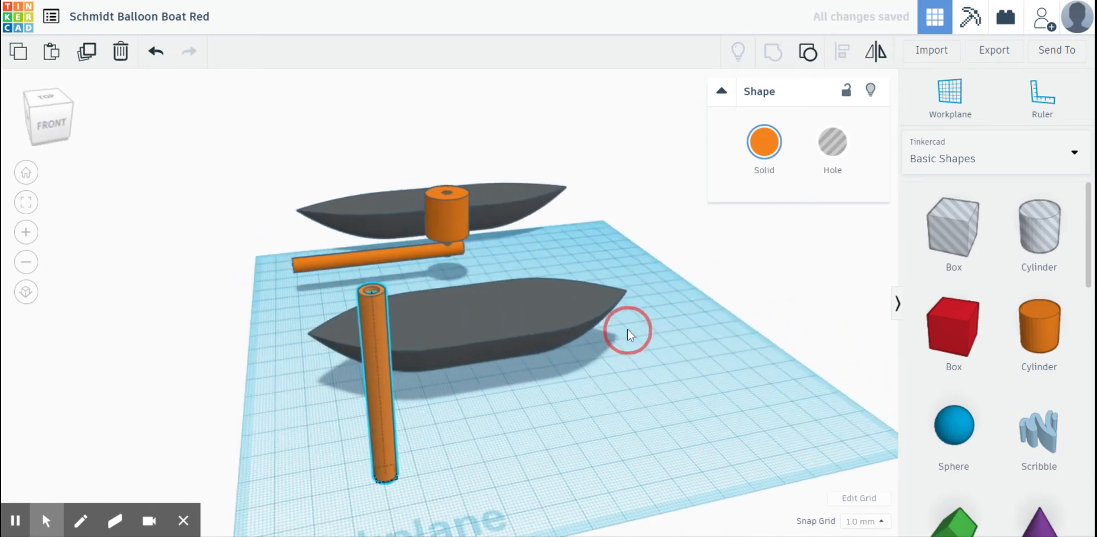
- Rotate the tube to lie horizontally along the hull's direction and lower it to 2 mm above the workplane
{"action": "left_click_drag", "start_coordinate": [370, 268], "coordinate": [455, 374]}
{"action": "right_click_drag", "start_coordinate": [345, 462], "coordinate": [452, 423]}
{"action": "mouse_move", "coordinate": [582, 270]}
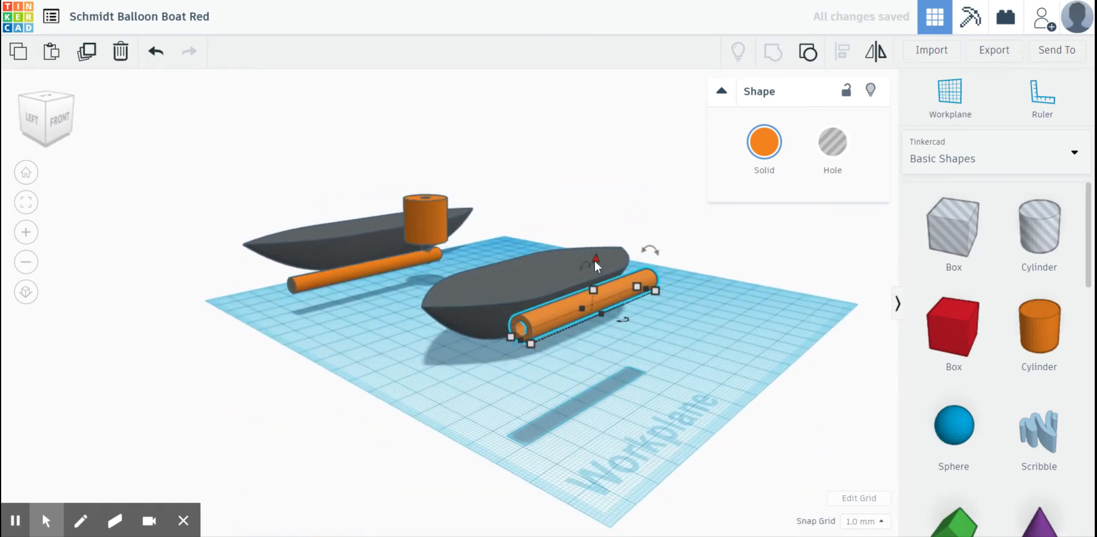
{"action": "left_click_drag", "start_coordinate": [595, 260], "coordinate": [605, 351]}
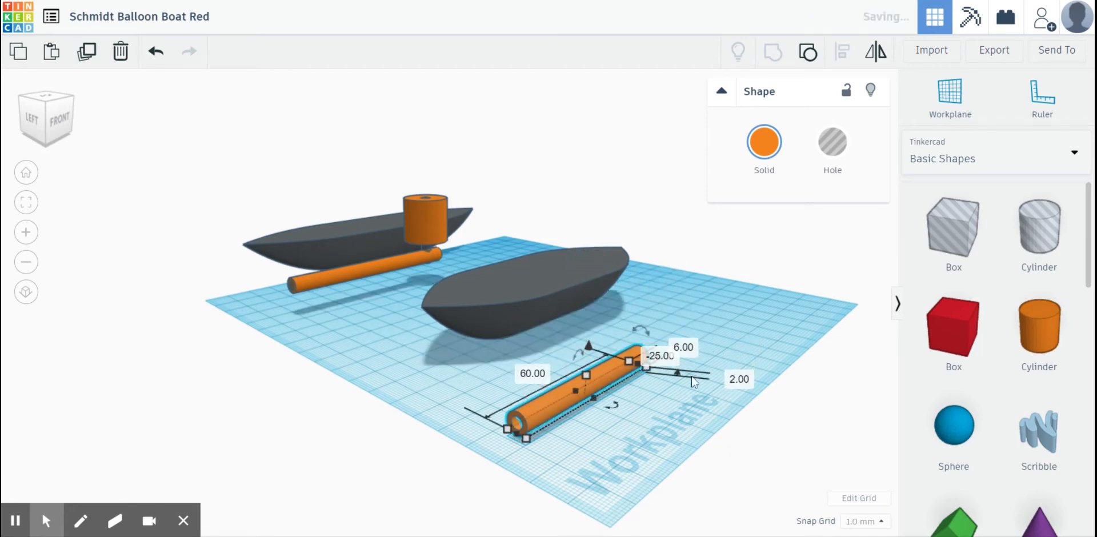
{"action": "left_click", "coordinate": [740, 382]}
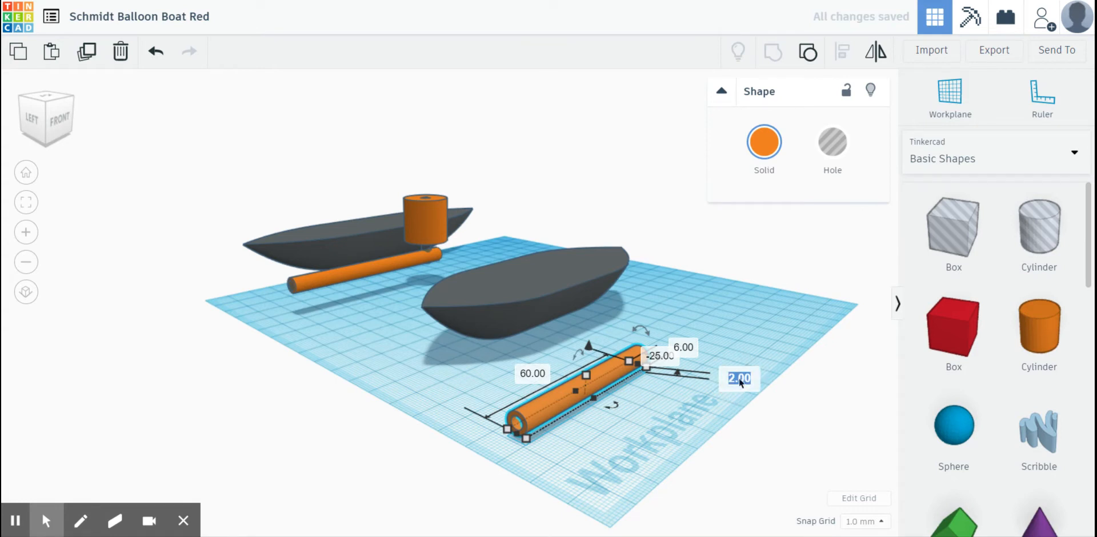
- Move the horizontal tube beneath the new hull so that its open end sticks out past the hull's tip
{"action": "right_click_drag", "start_coordinate": [624, 440], "coordinate": [690, 395]}
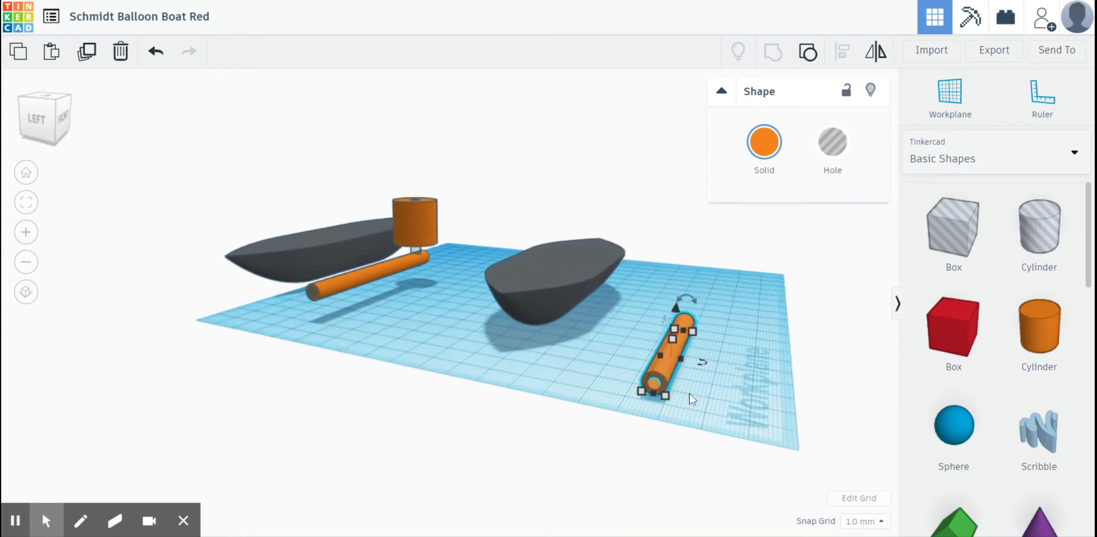
{"action": "left_click_drag", "start_coordinate": [664, 377], "coordinate": [512, 324]}
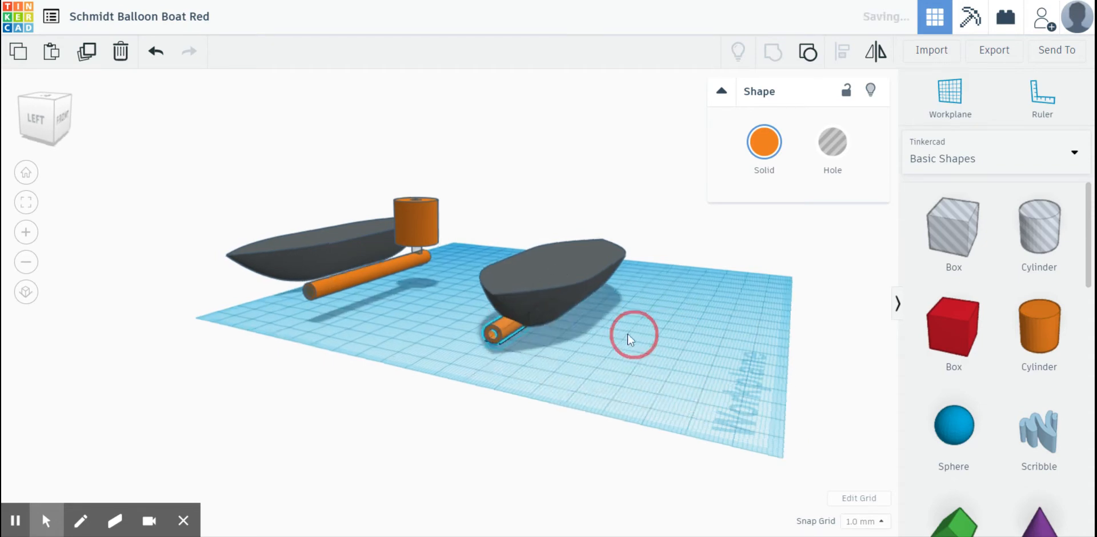
{"action": "right_click_drag", "start_coordinate": [628, 334], "coordinate": [717, 328]}
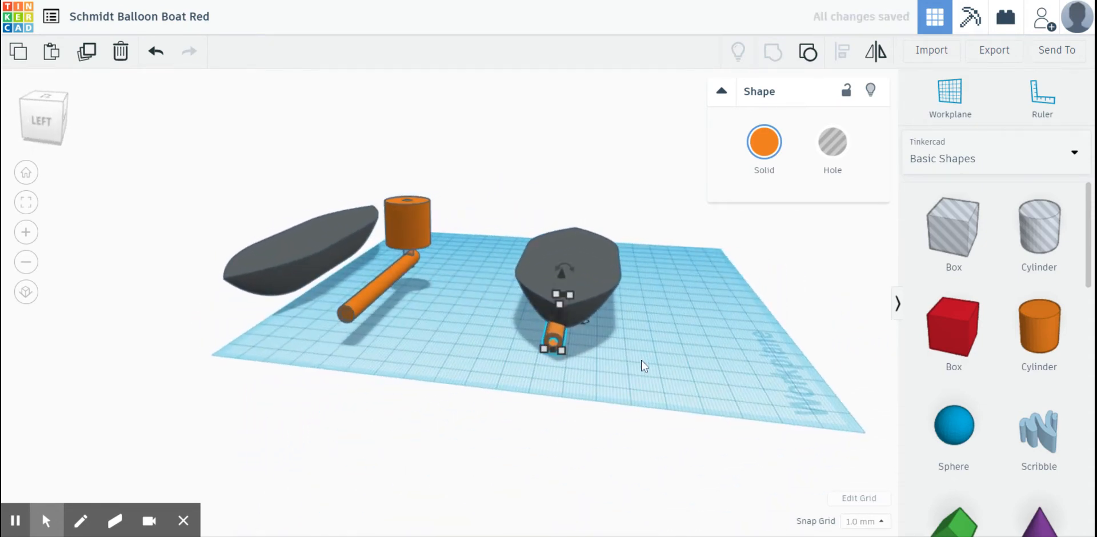
- Align the tube to the centre of the new hull's width
{"action": "left_click_drag", "start_coordinate": [606, 374], "coordinate": [493, 280]}
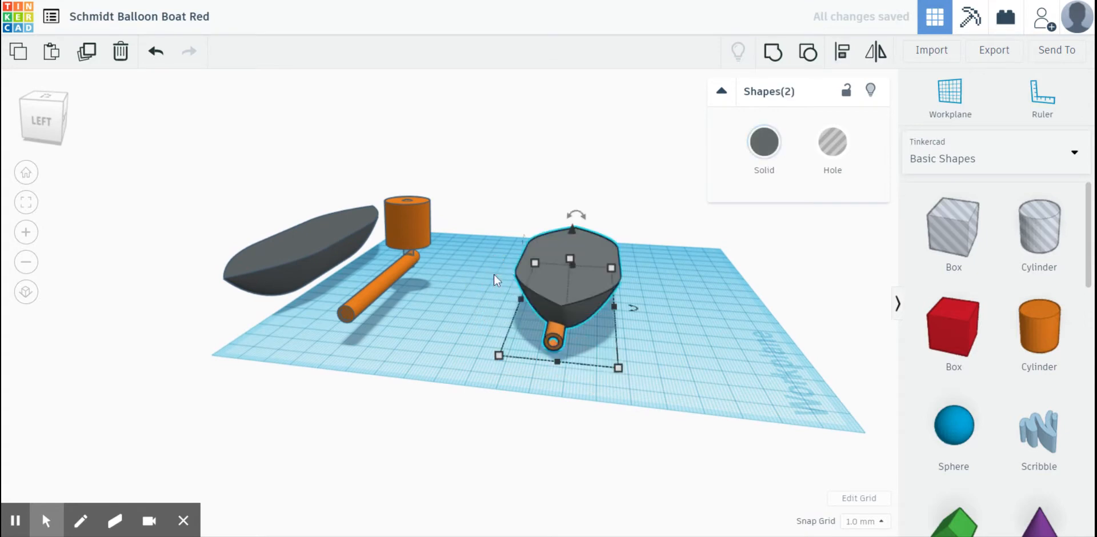
{"action": "left_click", "coordinate": [841, 52]}
{"action": "left_click", "coordinate": [553, 375]}
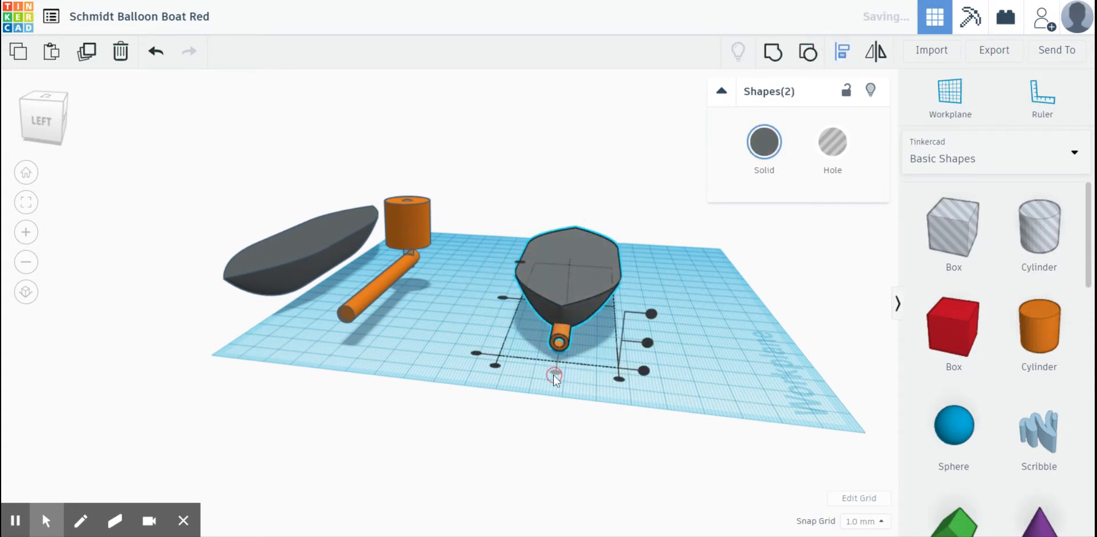
{"action": "left_click", "coordinate": [705, 371]}
- Ungroup the hollow tube and group its parts with the new hull into a single shape
{"action": "right_click_drag", "start_coordinate": [705, 372], "coordinate": [611, 371]}
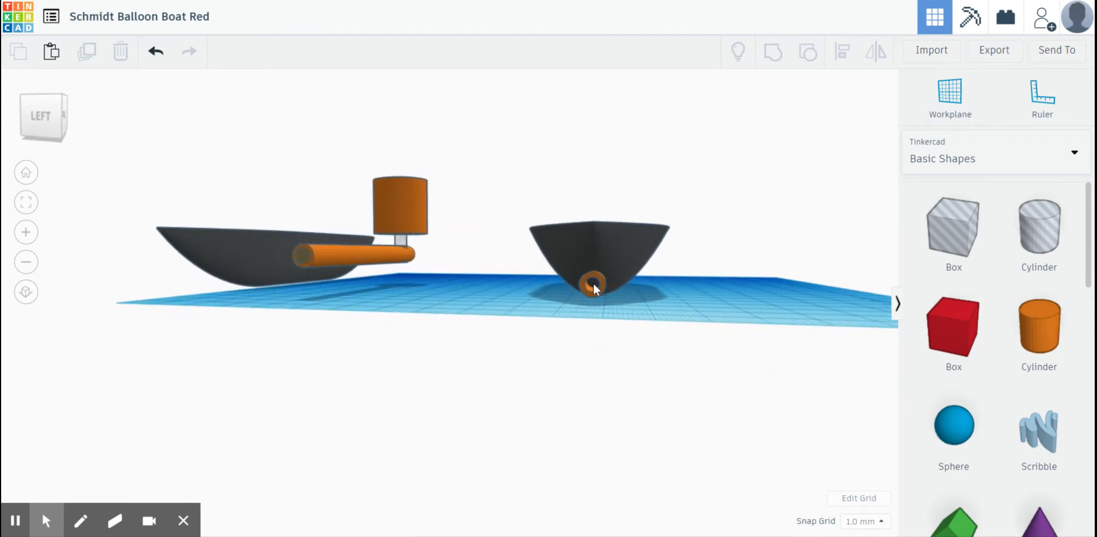
{"action": "left_click", "coordinate": [594, 294]}
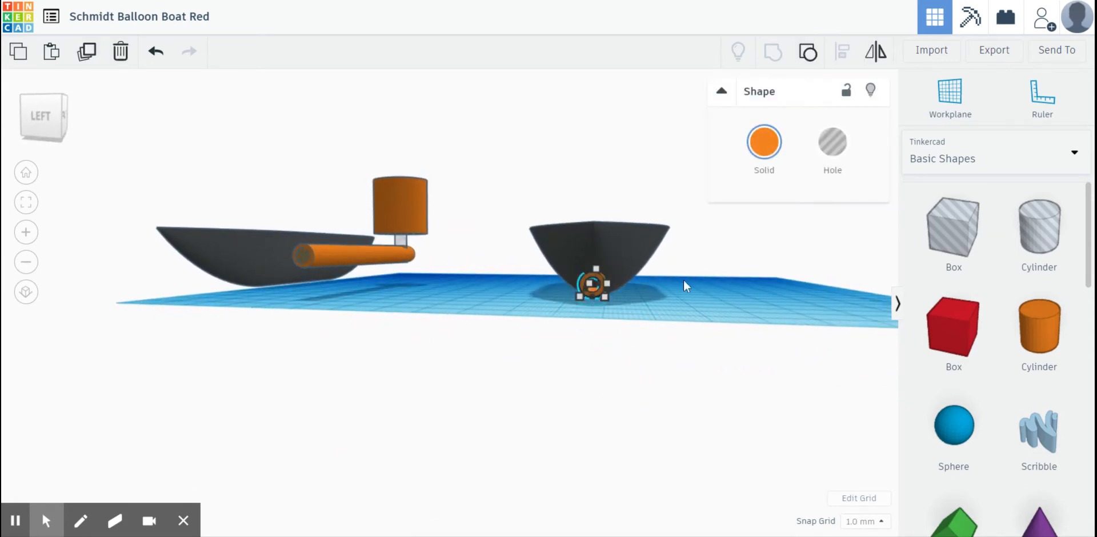
{"action": "mouse_move", "coordinate": [597, 297]}
{"action": "left_click", "coordinate": [802, 56]}
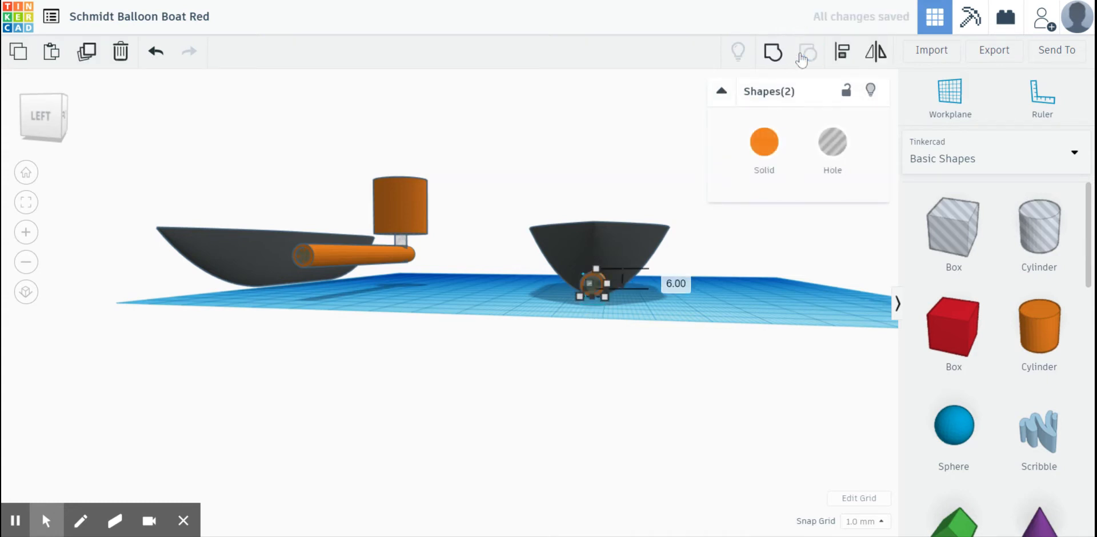
{"action": "left_click", "coordinate": [652, 310]}
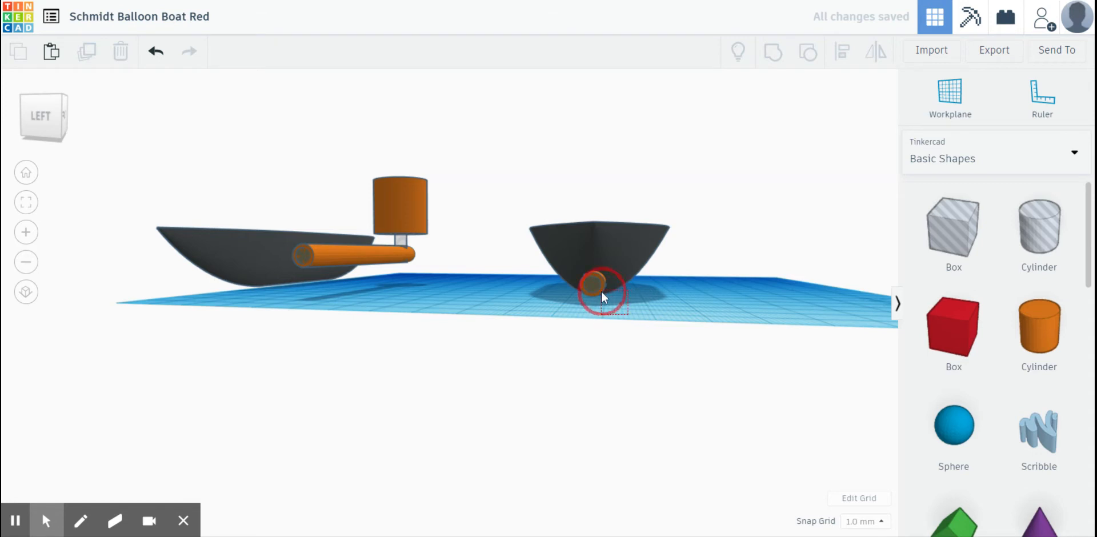
{"action": "left_click_drag", "start_coordinate": [580, 253], "coordinate": [581, 253]}
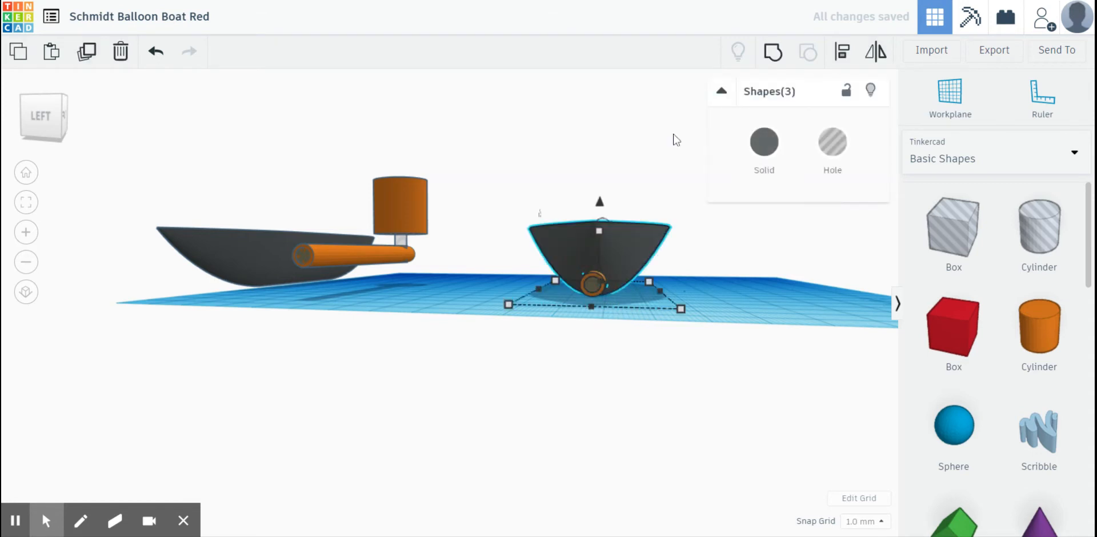
{"action": "left_click", "coordinate": [777, 55]}
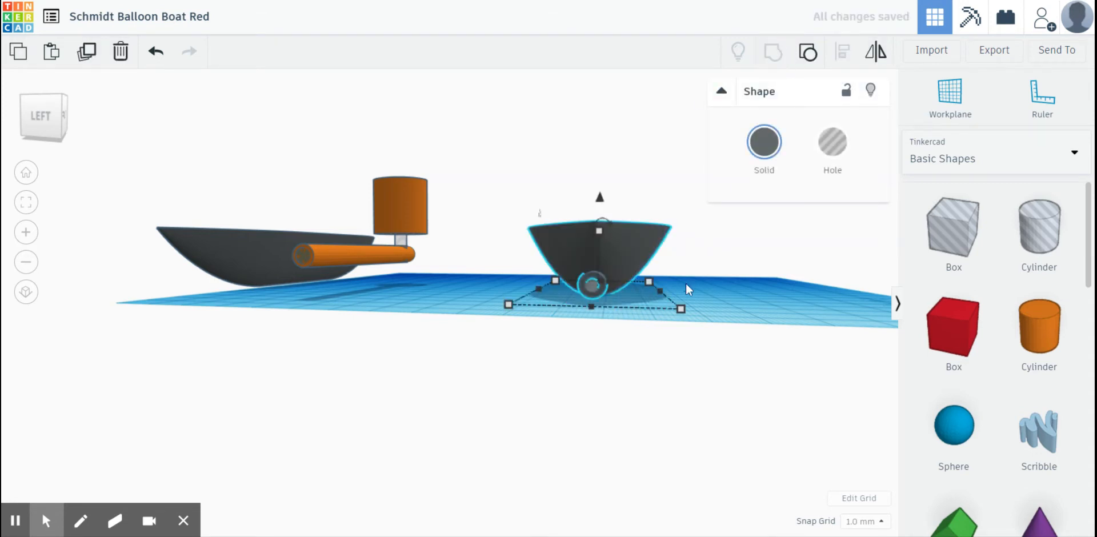
{"action": "scroll", "coordinate": [618, 303], "scroll_direction": "up", "scroll_amount": 4}
{"action": "right_click_drag", "start_coordinate": [618, 303], "coordinate": [607, 302]}
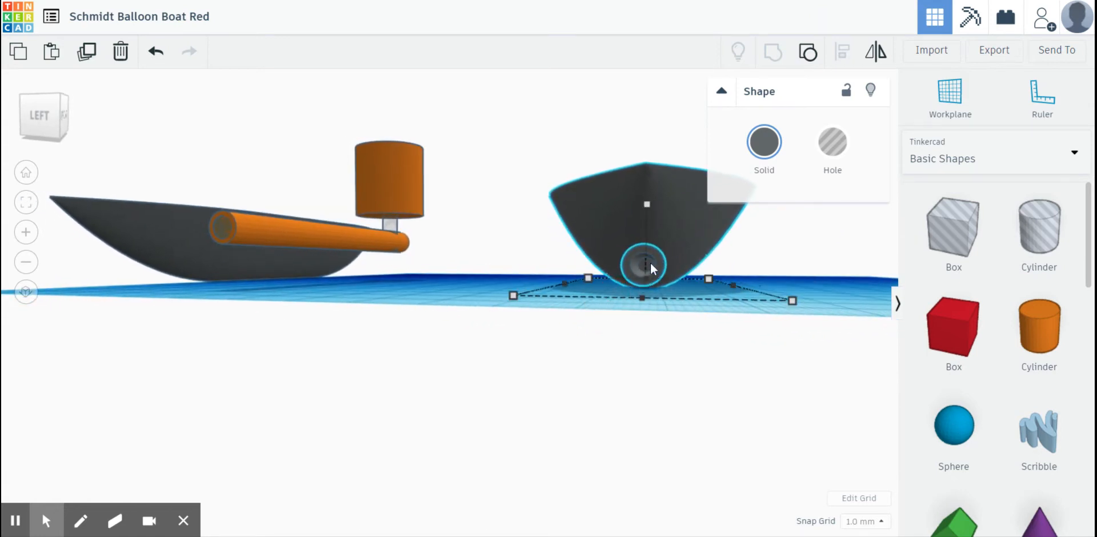
- Set a temporary workplane on the new hull's flat top and place a solid cylinder on it
{"action": "right_click_drag", "start_coordinate": [798, 280], "coordinate": [543, 366]}
{"action": "left_click", "coordinate": [468, 144]}
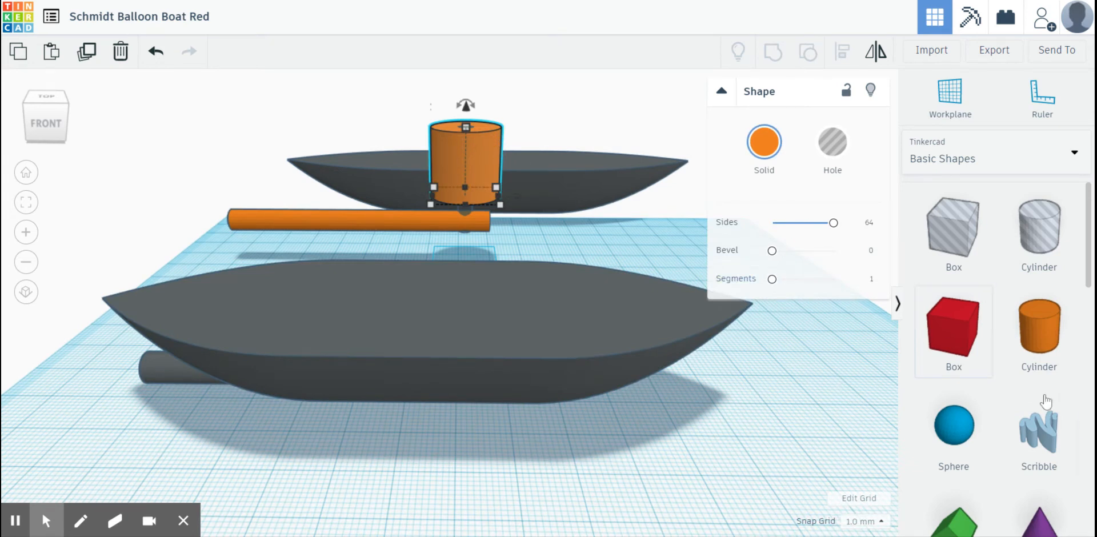
{"action": "left_click", "coordinate": [843, 430]}
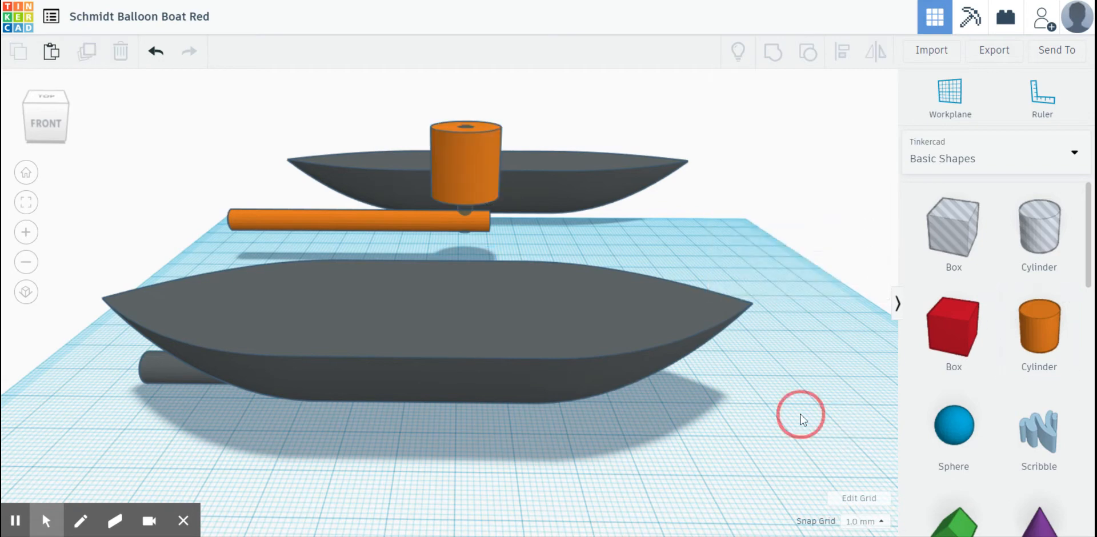
{"action": "right_click_drag", "start_coordinate": [796, 411], "coordinate": [455, 337]}
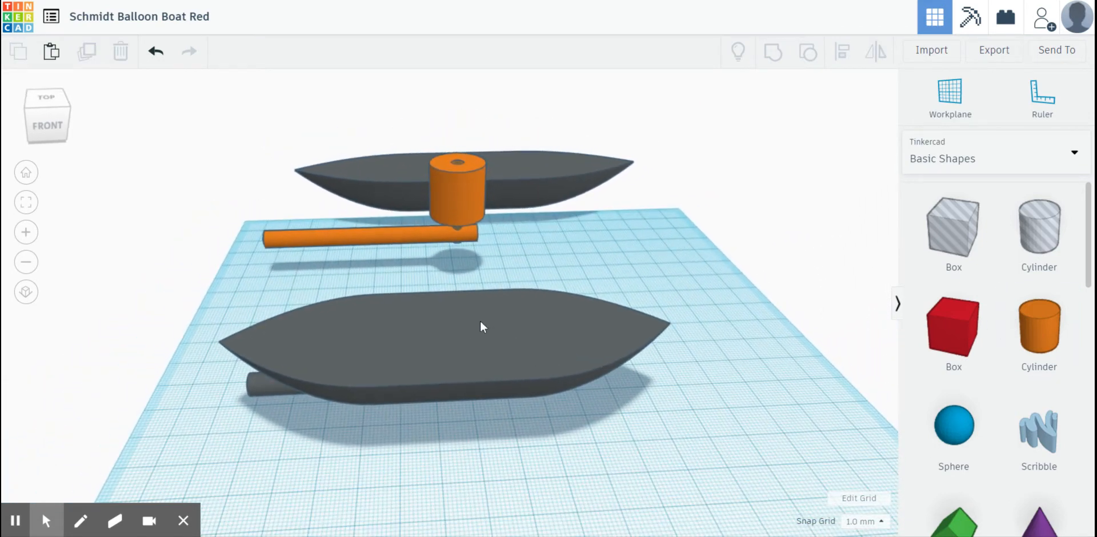
{"action": "left_click", "coordinate": [951, 101]}
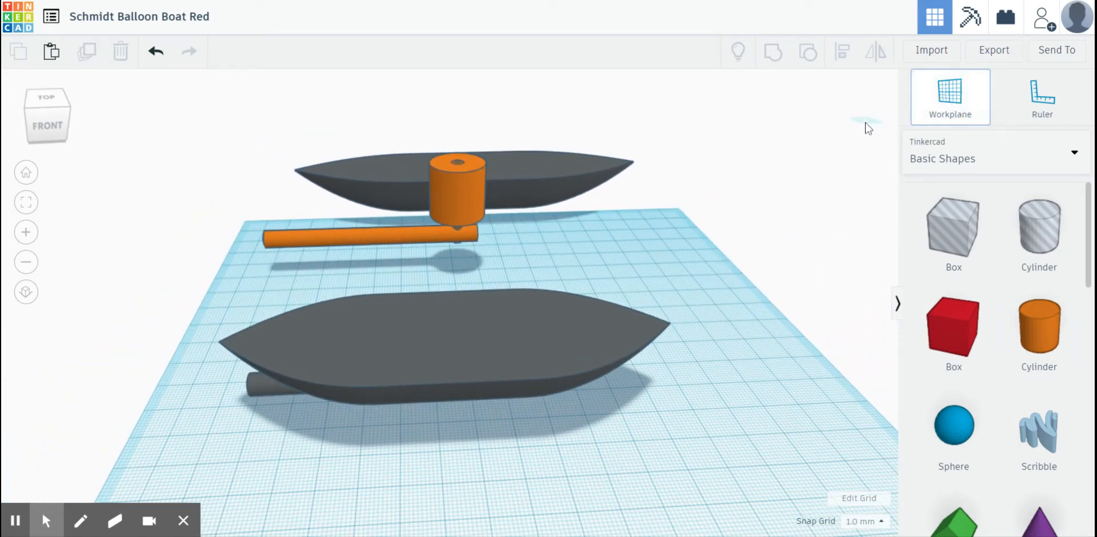
{"action": "left_click", "coordinate": [503, 331]}
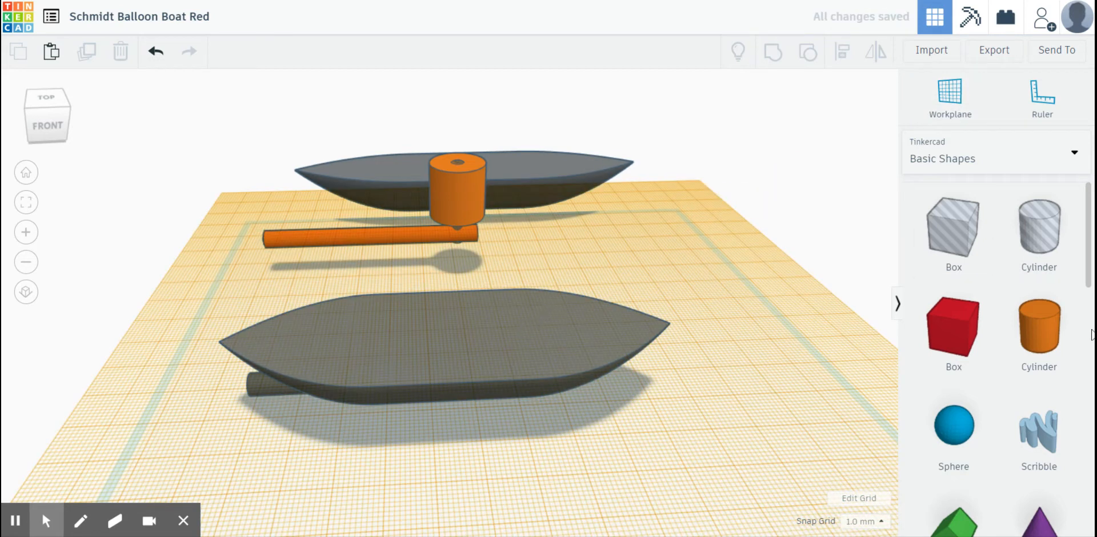
{"action": "left_click_drag", "start_coordinate": [1039, 332], "coordinate": [504, 327]}
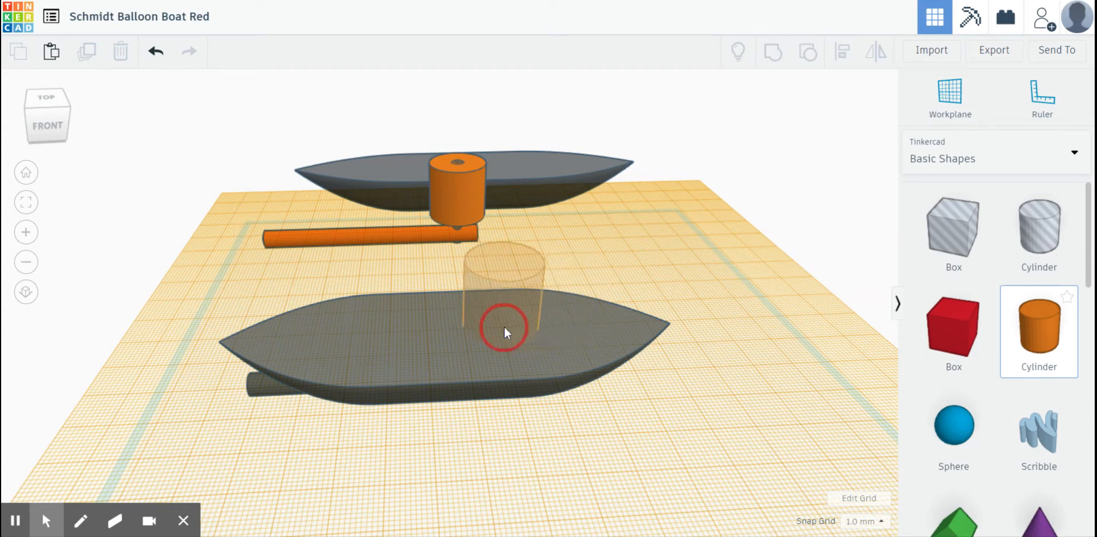
- Move the new cylinder 9 mm along the hull towards the tube's open end and set its sides to 64
{"action": "right_click_drag", "start_coordinate": [516, 428], "coordinate": [451, 428]}
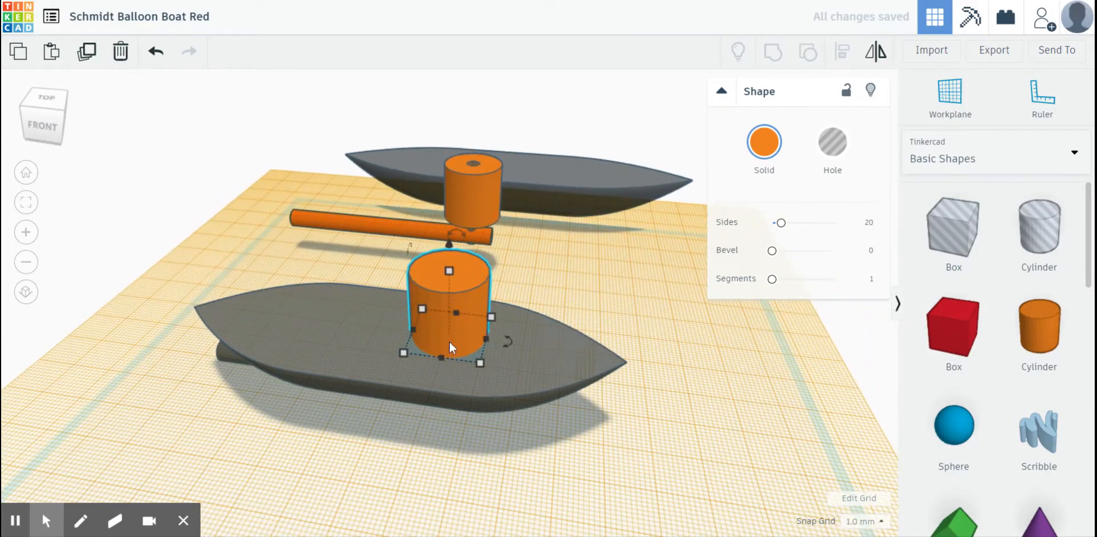
{"action": "left_click_drag", "start_coordinate": [449, 342], "coordinate": [412, 336]}
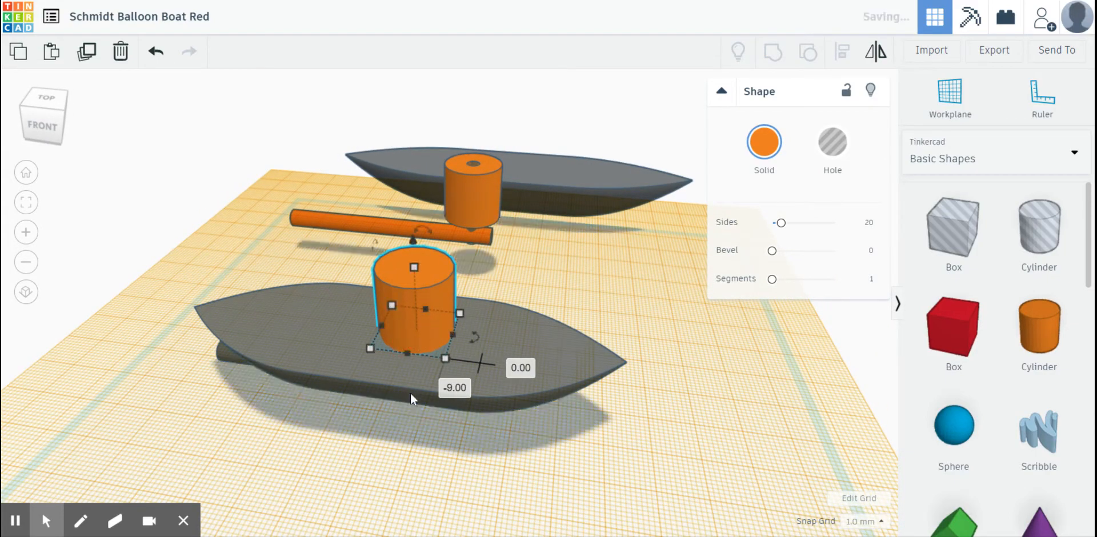
{"action": "right_click_drag", "start_coordinate": [375, 451], "coordinate": [400, 475]}
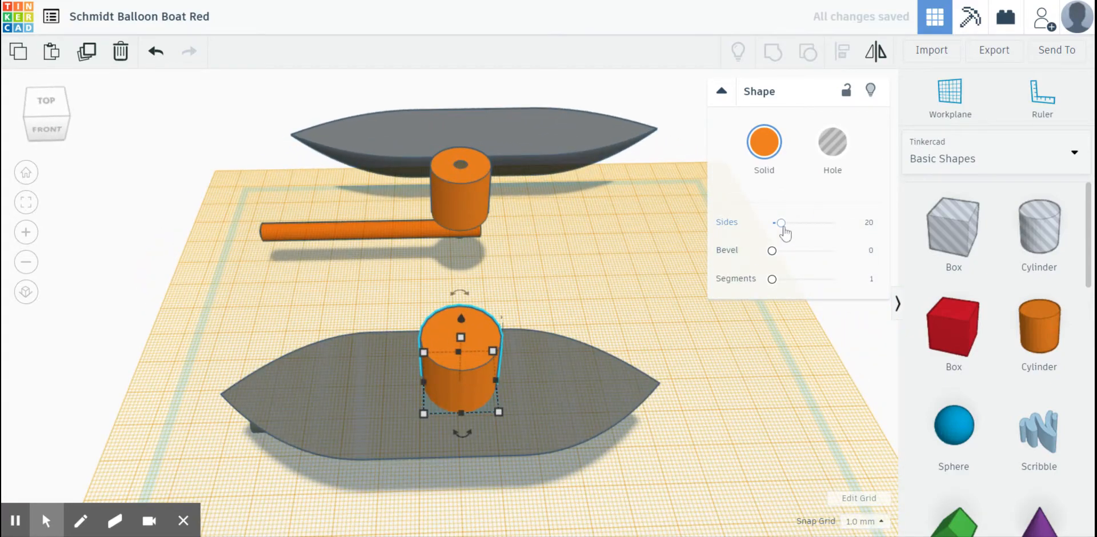
{"action": "left_click_drag", "start_coordinate": [781, 223], "coordinate": [834, 223]}
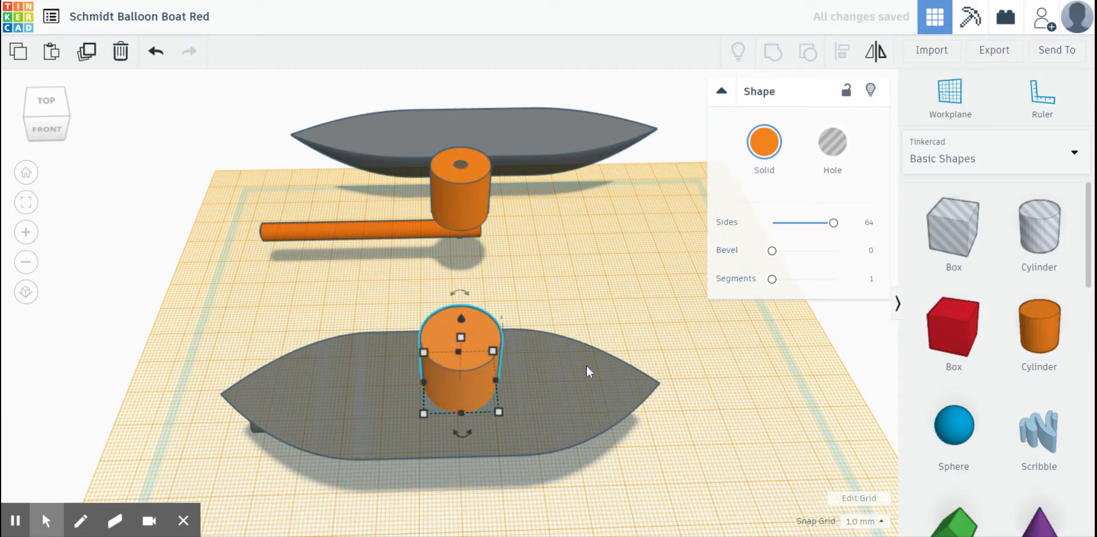
- Align the cylinder to the centre of the hull's width and return the workplane to the base grid
{"action": "right_click_drag", "start_coordinate": [589, 372], "coordinate": [400, 362]}
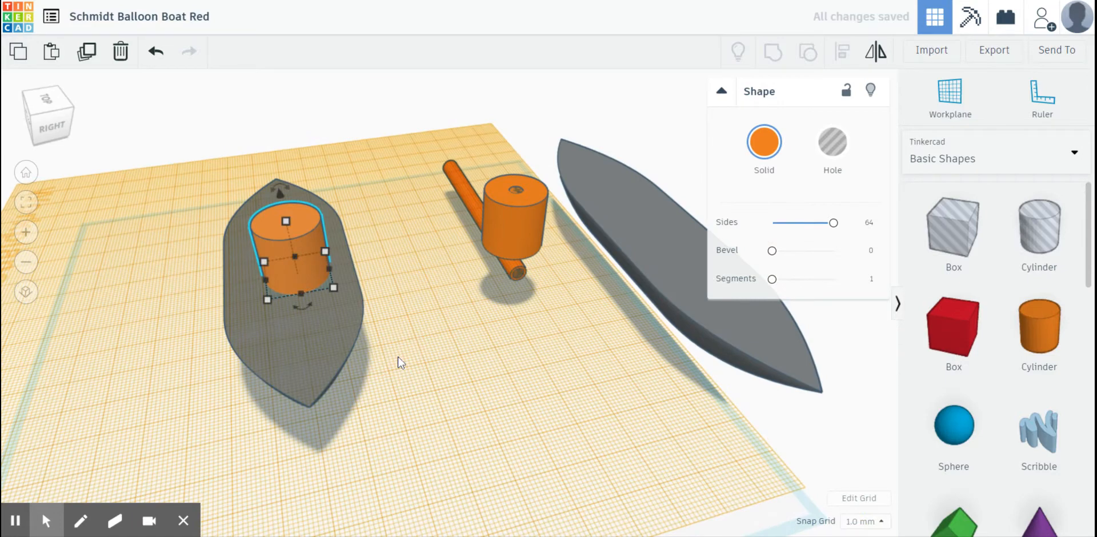
{"action": "left_click_drag", "start_coordinate": [239, 237], "coordinate": [232, 192]}
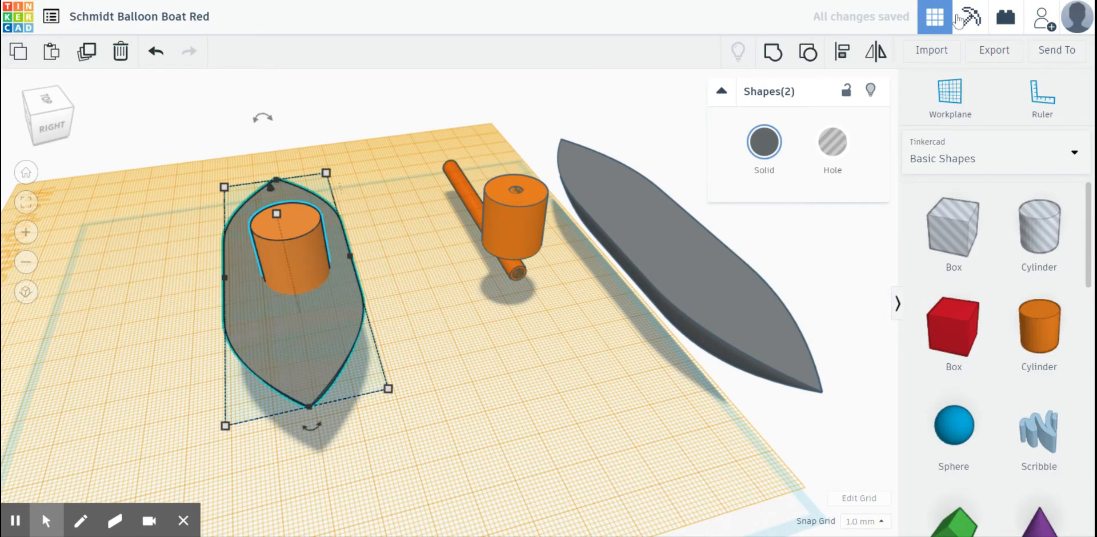
{"action": "left_click", "coordinate": [842, 52]}
{"action": "left_click", "coordinate": [313, 428]}
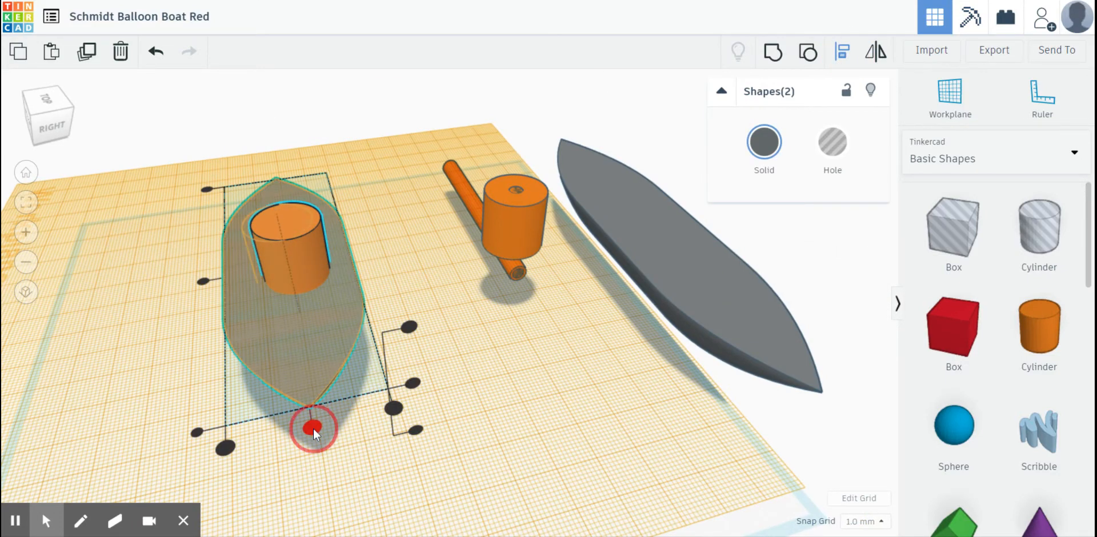
{"action": "left_click", "coordinate": [176, 326]}
{"action": "right_click_drag", "start_coordinate": [177, 326], "coordinate": [403, 356]}
{"action": "left_click", "coordinate": [954, 94]}
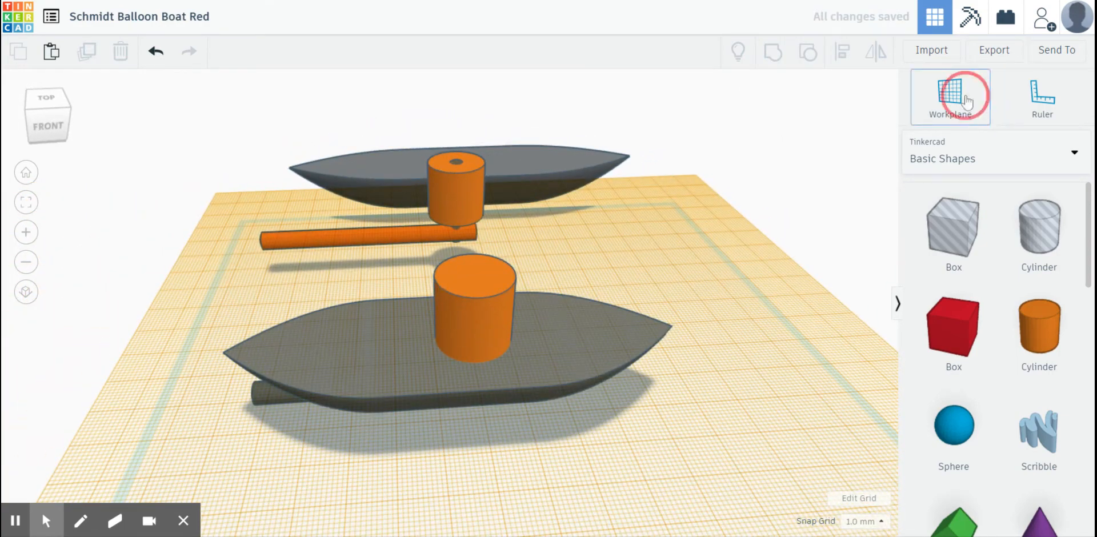
{"action": "left_click", "coordinate": [692, 280]}
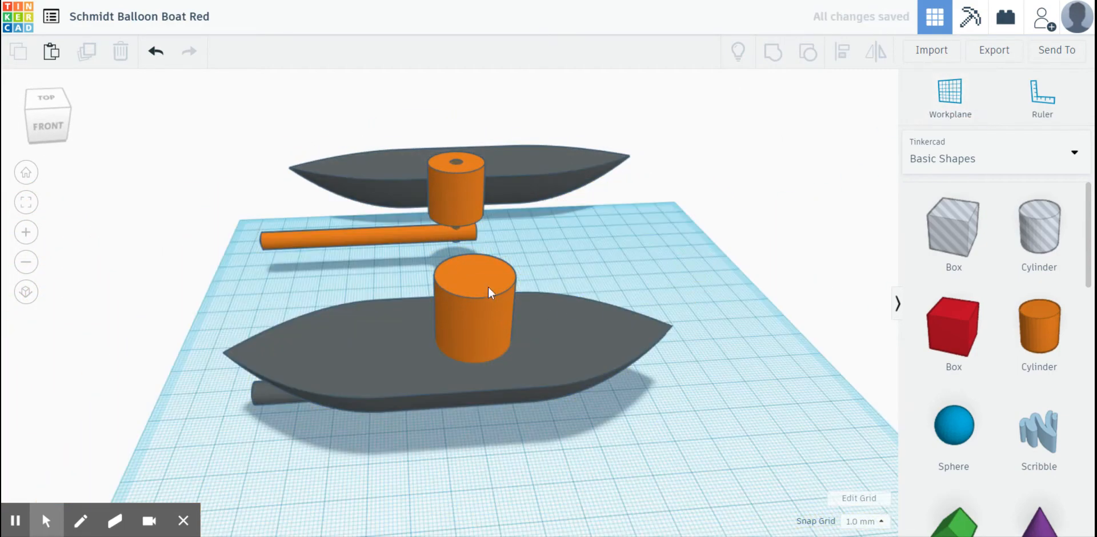
- Duplicate the cylinder on the hull, resize the copy to 6 by 6 mm and turn it into a hole
{"action": "mouse_move", "coordinate": [455, 403]}
{"action": "right_mouse_down"}
{"action": "mouse_move", "coordinate": [686, 392]}
{"action": "mouse_move", "coordinate": [652, 382]}
{"action": "mouse_move", "coordinate": [666, 354]}
{"action": "mouse_move", "coordinate": [440, 405]}
{"action": "right_mouse_up"}
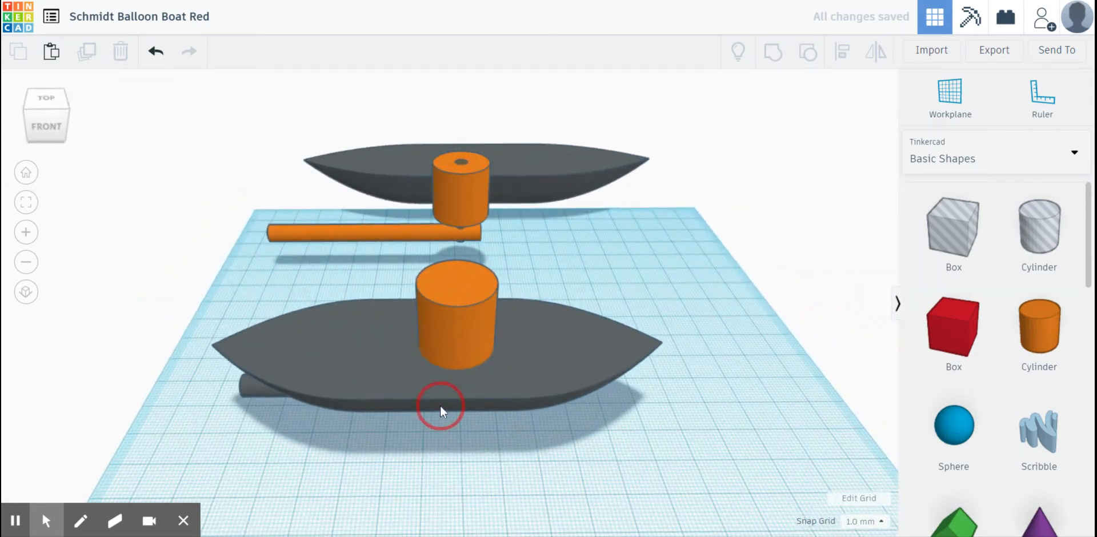
{"action": "left_click", "coordinate": [472, 336]}
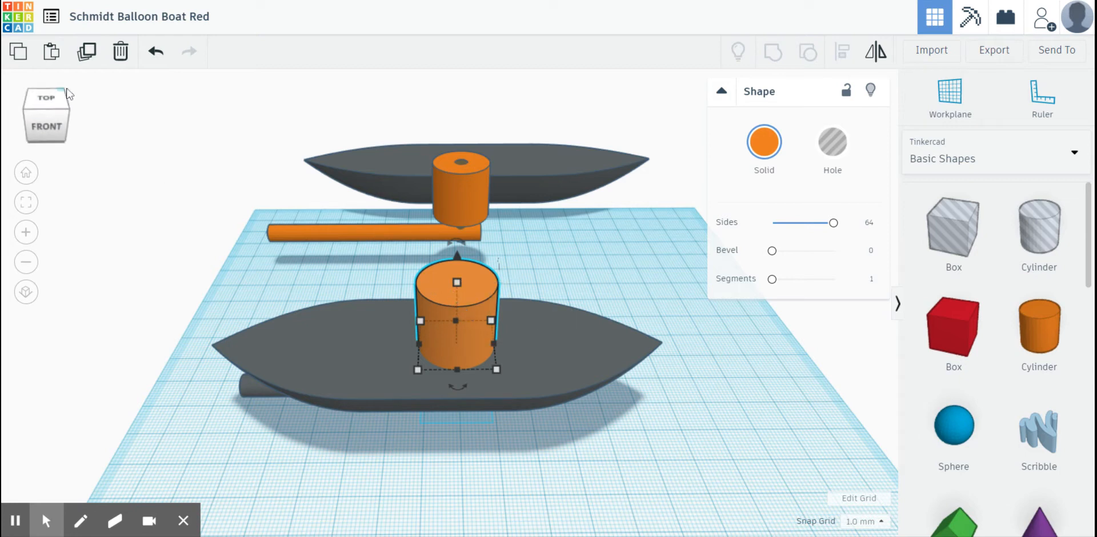
{"action": "left_click", "coordinate": [87, 51]}
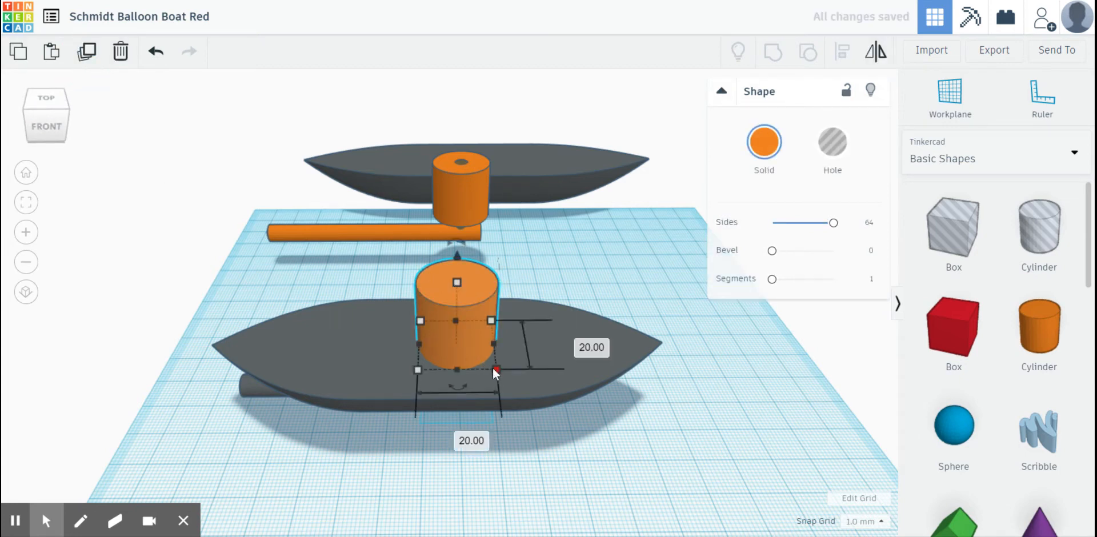
{"action": "left_click", "coordinate": [459, 439]}
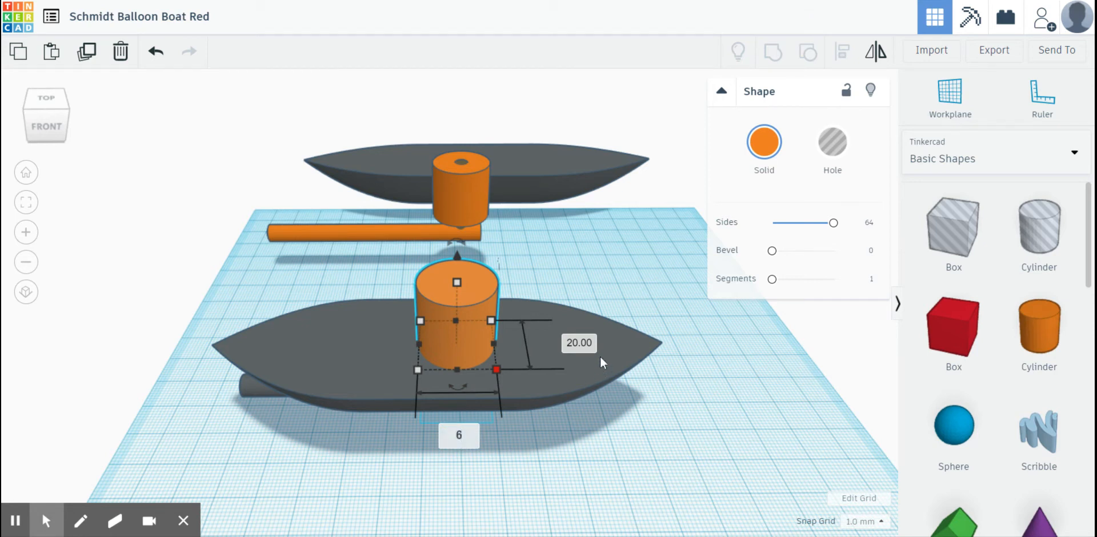
{"action": "left_click", "coordinate": [586, 343]}
{"action": "type", "text": "6"}
{"action": "key", "text": "Return"}
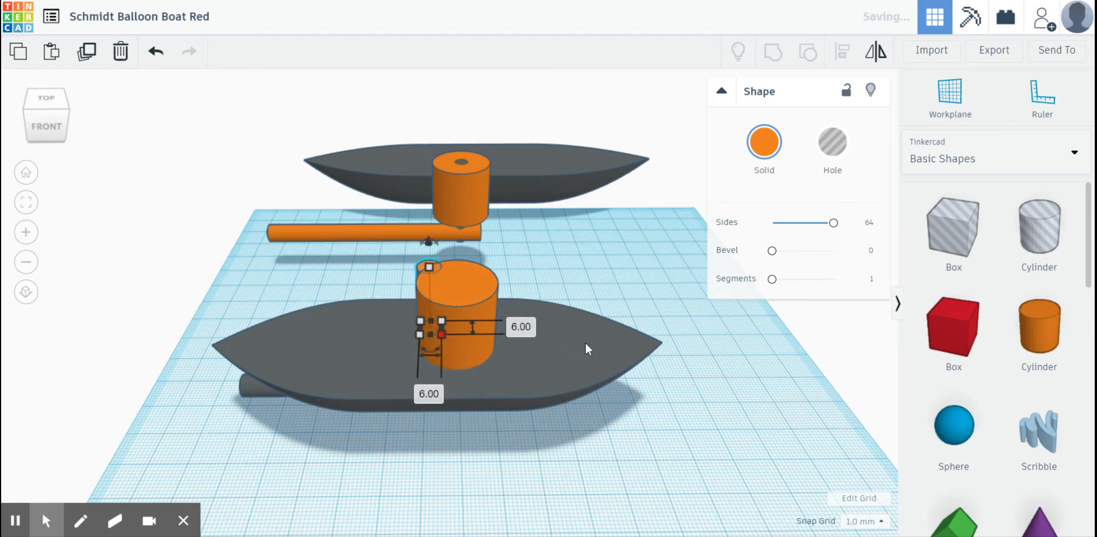
{"action": "left_click", "coordinate": [830, 153]}
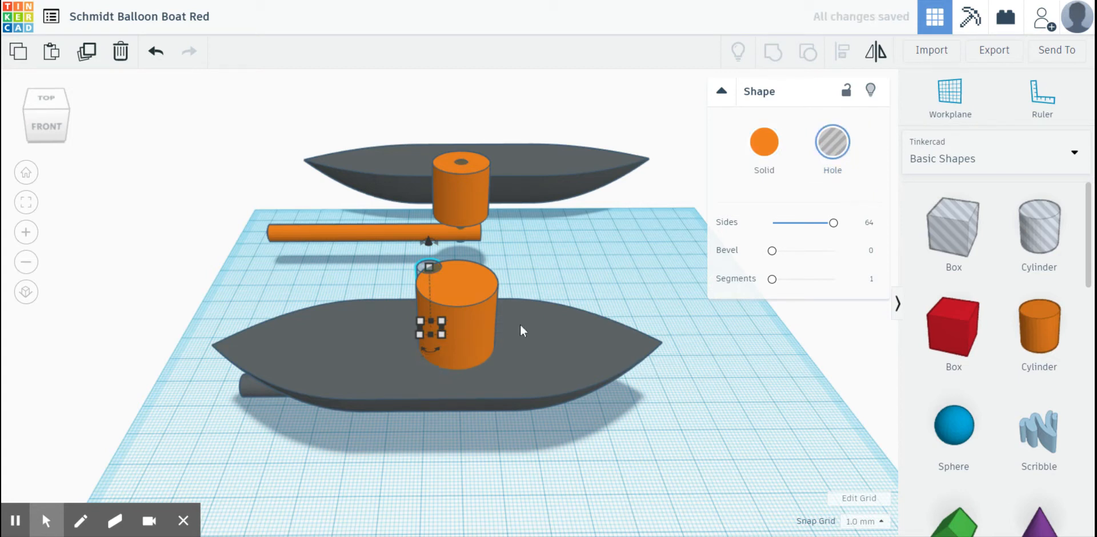
- Move the 6 mm hole to the middle of the large cylinder and align both with the centre of the hull's width
{"action": "left_click_drag", "start_coordinate": [421, 267], "coordinate": [450, 286]}
{"action": "right_click_drag", "start_coordinate": [325, 306], "coordinate": [521, 337]}
{"action": "left_click_drag", "start_coordinate": [618, 242], "coordinate": [677, 477]}
{"action": "left_click", "coordinate": [843, 55]}
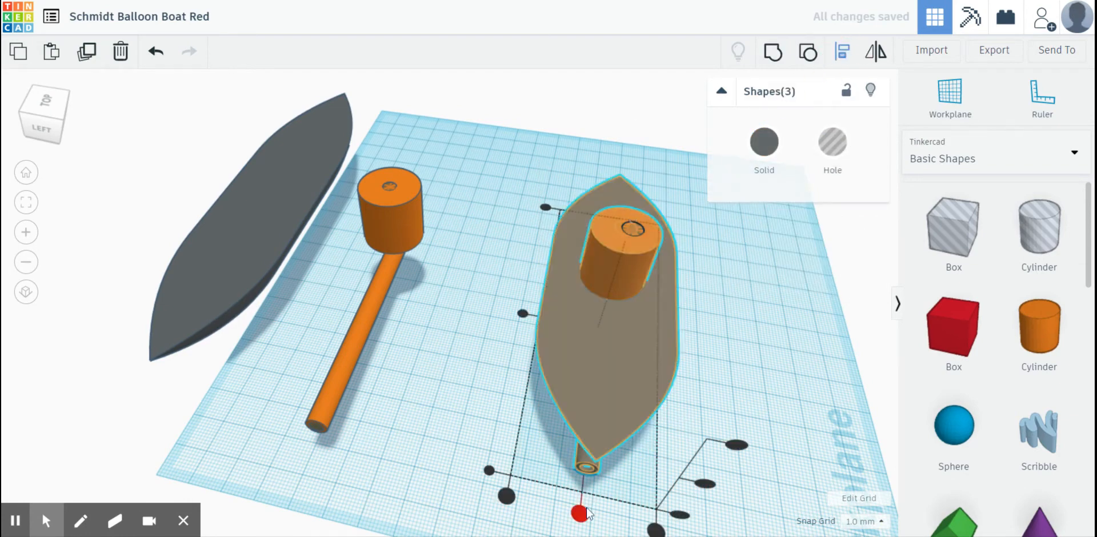
{"action": "left_click", "coordinate": [558, 198]}
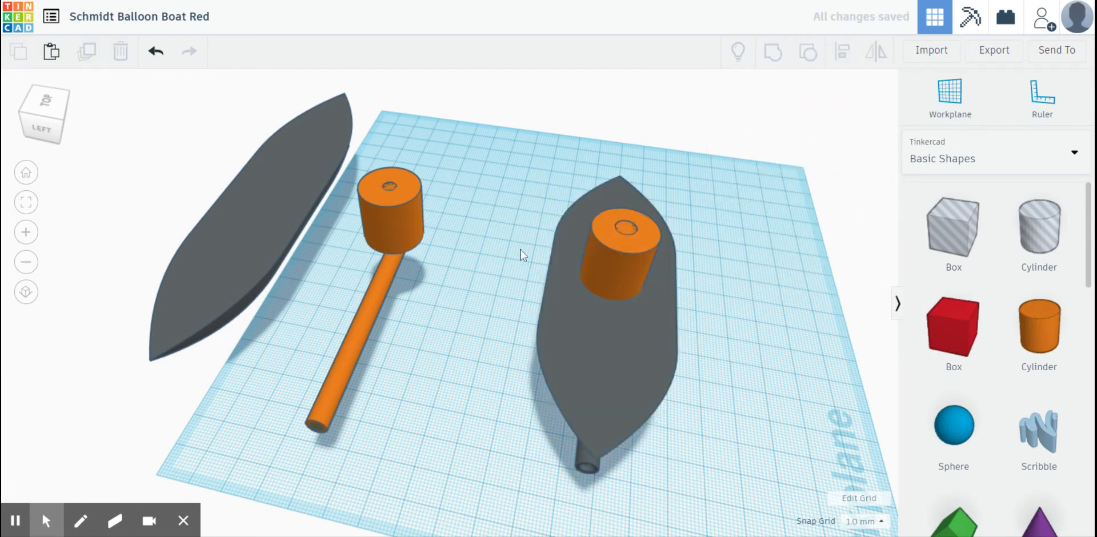
- Lengthen the 6 mm hole inside the large cylinder and lower it by 16 mm to 4 mm above the workplane
{"action": "right_click_drag", "start_coordinate": [520, 247], "coordinate": [612, 264]}
{"action": "left_click", "coordinate": [604, 240]}
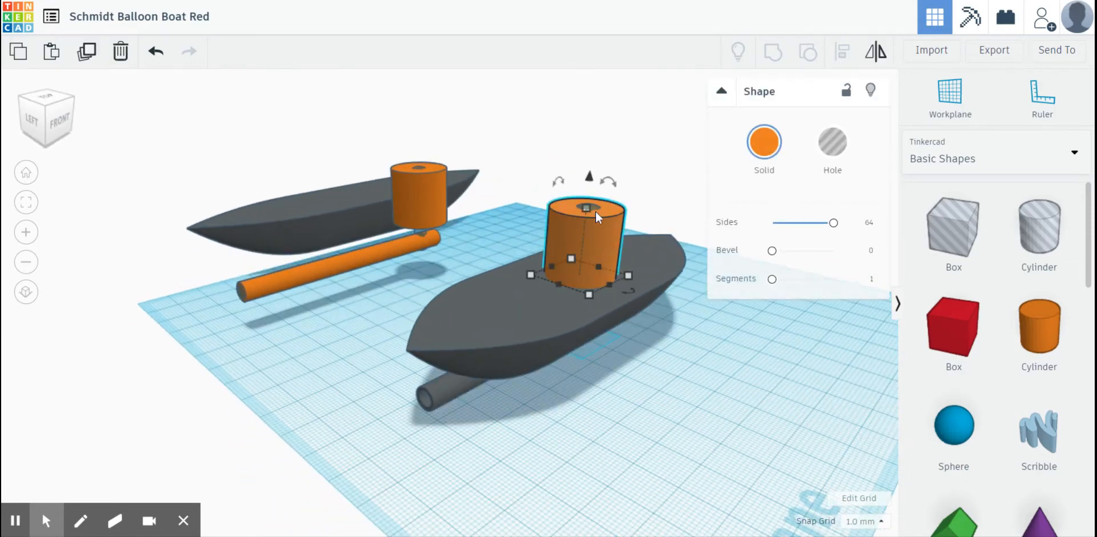
{"action": "left_click", "coordinate": [676, 211]}
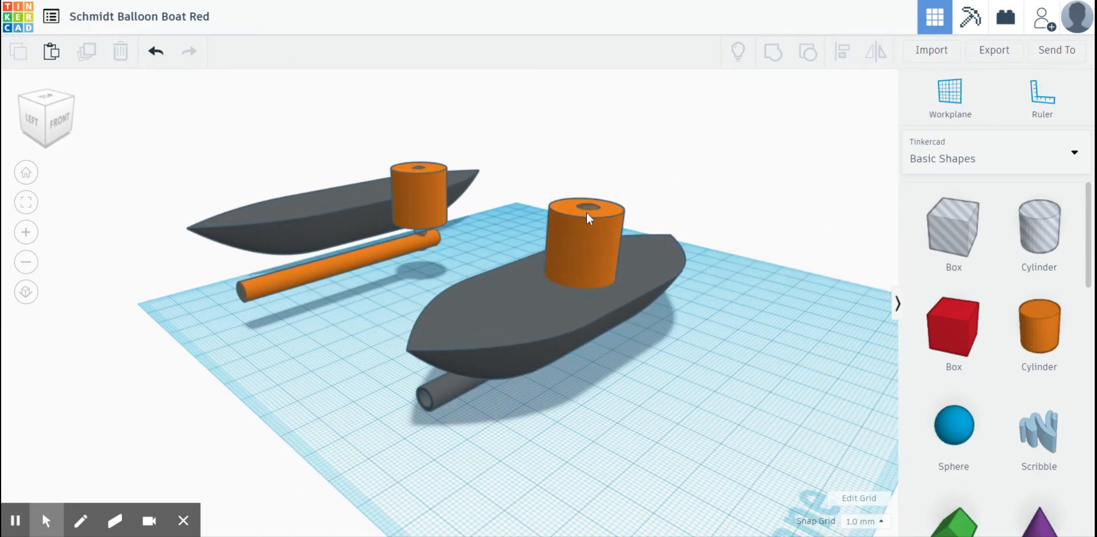
{"action": "left_click", "coordinate": [587, 213]}
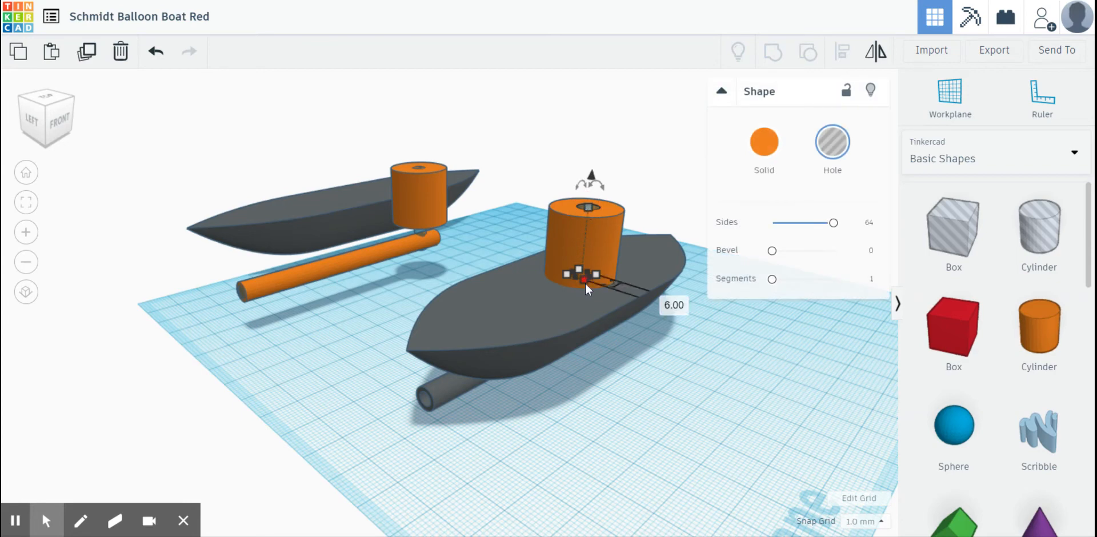
{"action": "right_click_drag", "start_coordinate": [644, 400], "coordinate": [480, 338]}
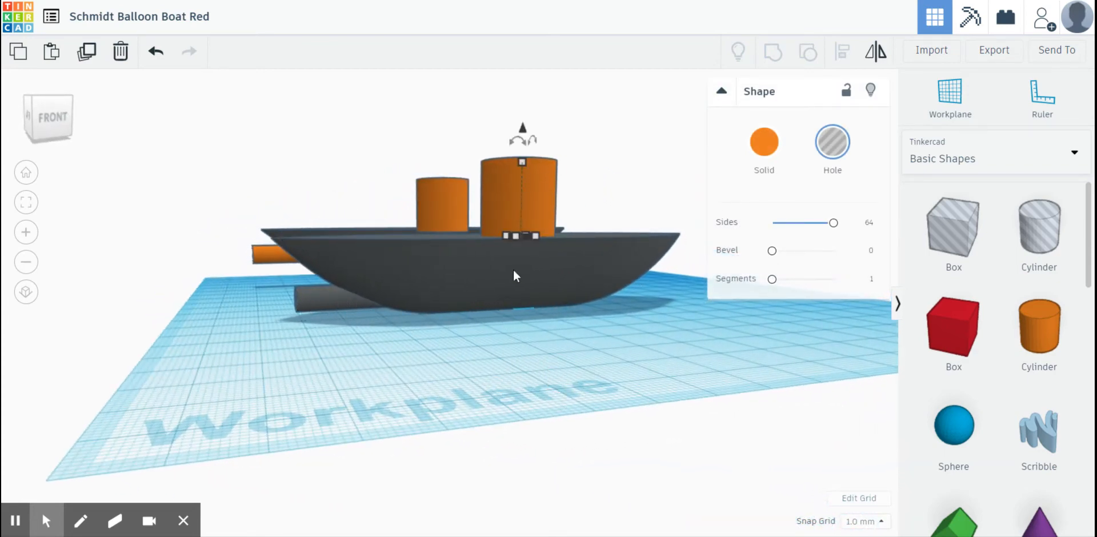
{"action": "mouse_move", "coordinate": [517, 236]}
{"action": "right_mouse_down"}
{"action": "mouse_move", "coordinate": [509, 211]}
{"action": "mouse_move", "coordinate": [508, 263]}
{"action": "mouse_move", "coordinate": [517, 252]}
{"action": "right_mouse_up"}
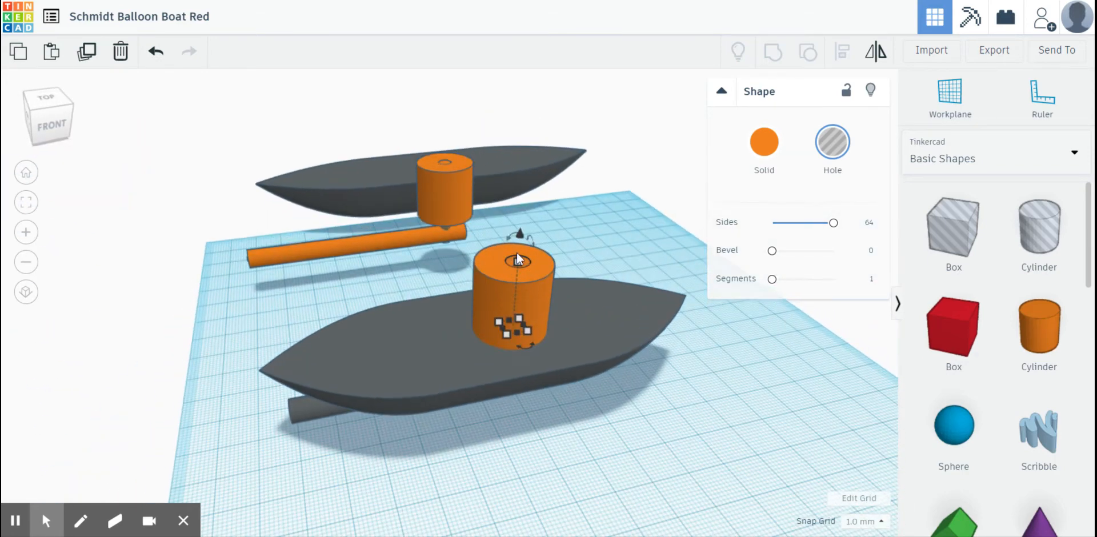
{"action": "left_click_drag", "start_coordinate": [519, 248], "coordinate": [530, 221]}
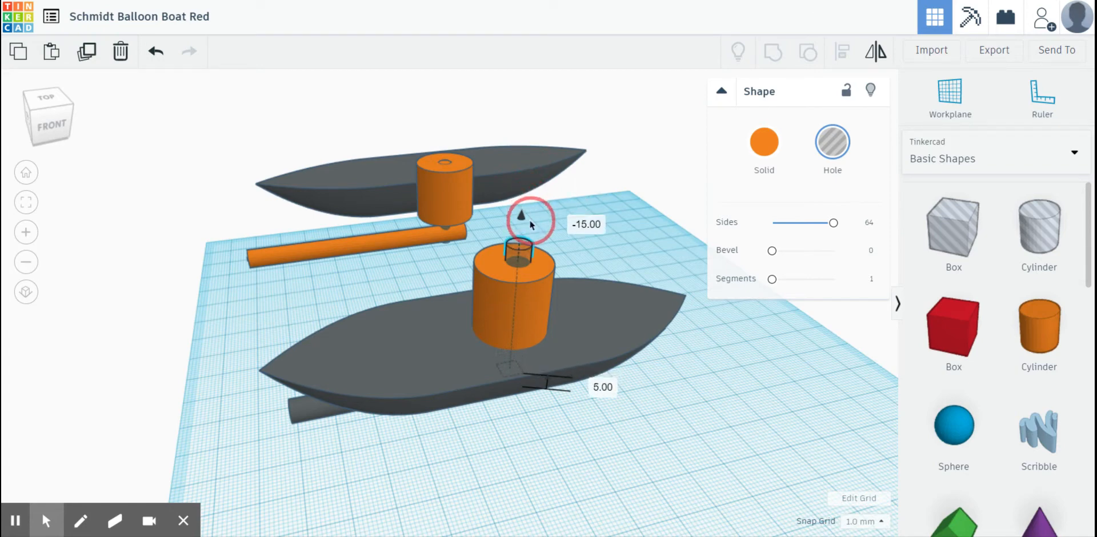
{"action": "left_click_drag", "start_coordinate": [530, 221], "coordinate": [529, 221]}
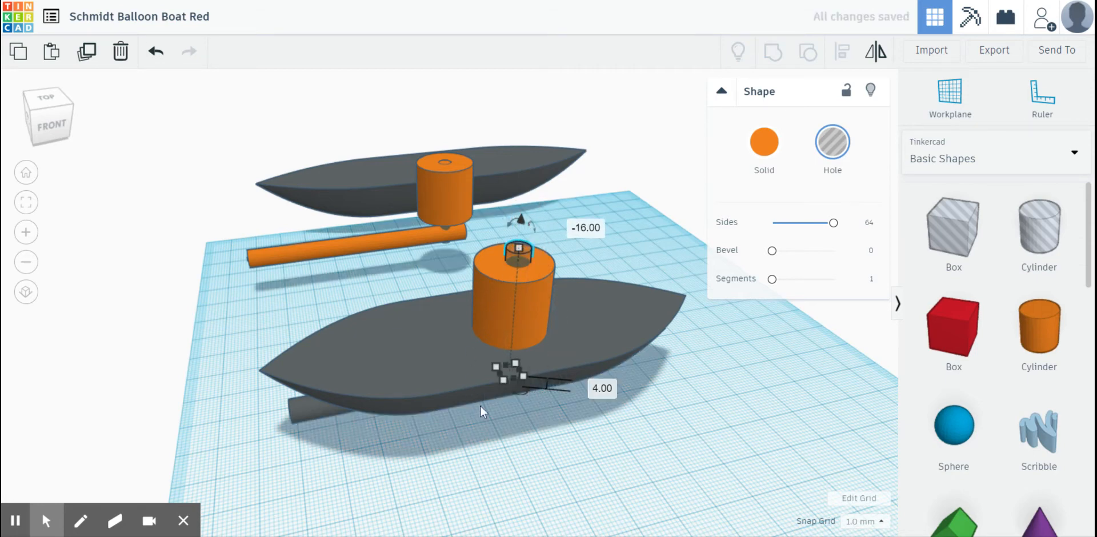
- Group the hull with its exhaust tube, the large cylinder and the 6 mm hole into one shape
{"action": "right_click_drag", "start_coordinate": [478, 478], "coordinate": [421, 490]}
{"action": "key", "text": "Left"}
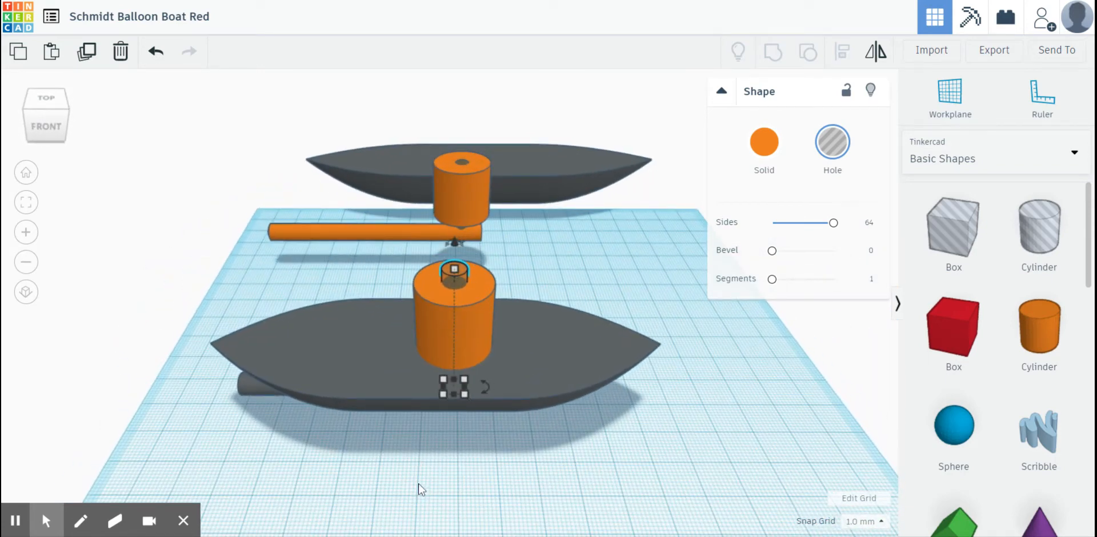
{"action": "left_click_drag", "start_coordinate": [489, 439], "coordinate": [372, 283]}
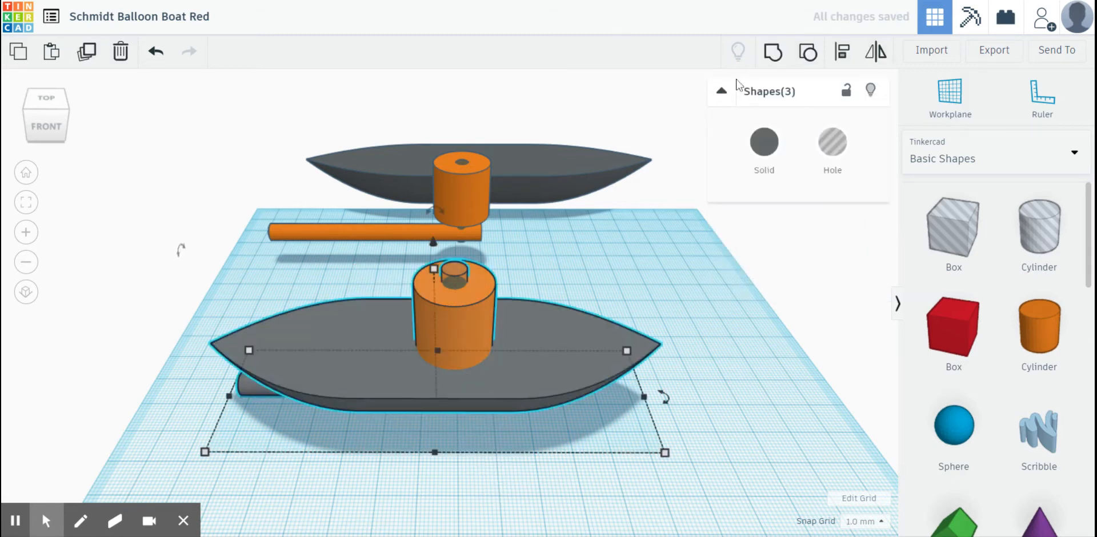
{"action": "left_click", "coordinate": [767, 60]}
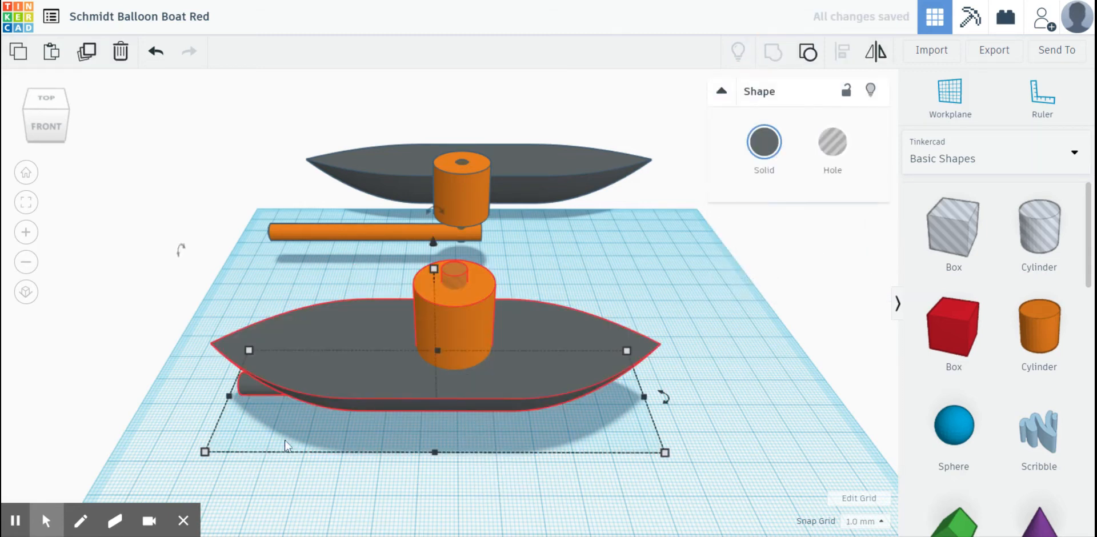
{"action": "mouse_move", "coordinate": [248, 426]}
{"action": "right_mouse_down"}
{"action": "mouse_move", "coordinate": [485, 404]}
{"action": "mouse_move", "coordinate": [512, 444]}
{"action": "mouse_move", "coordinate": [499, 375]}
{"action": "mouse_move", "coordinate": [588, 358]}
{"action": "mouse_move", "coordinate": [366, 374]}
{"action": "right_mouse_up"}
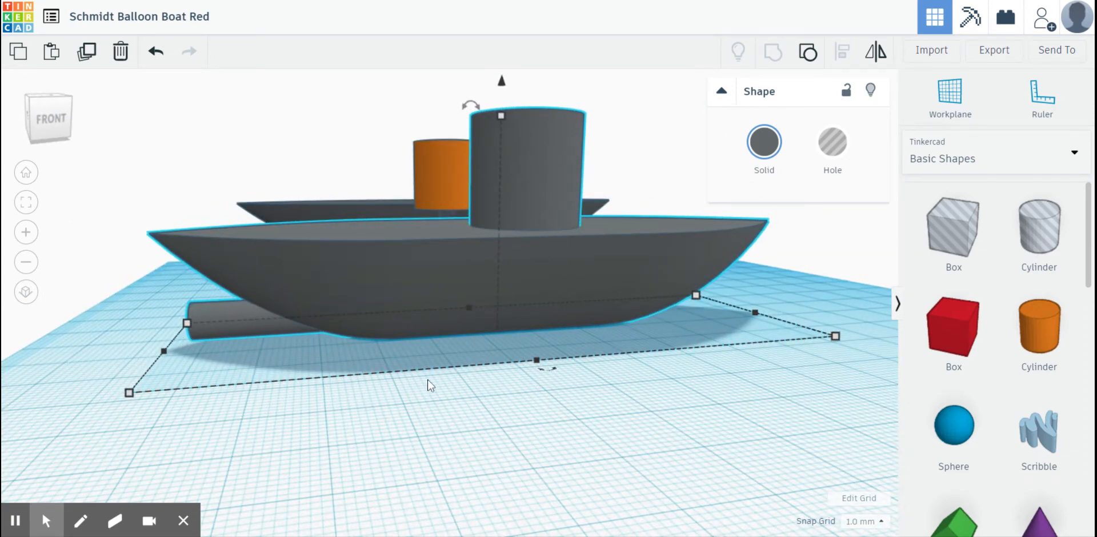
{"action": "right_click_drag", "start_coordinate": [430, 385], "coordinate": [502, 454]}
{"action": "left_click", "coordinate": [521, 438]}
{"action": "left_click", "coordinate": [533, 351]}
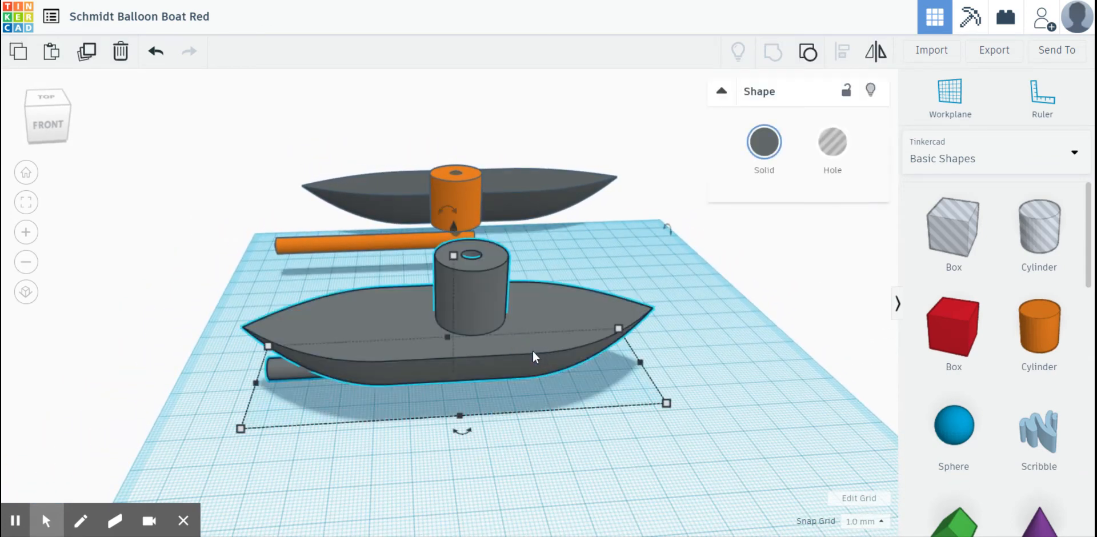
- Show the grouped boat temporarily as a hole to check where the vertical channel meets the exhaust tube, and make it solid again
{"action": "left_click", "coordinate": [828, 147]}
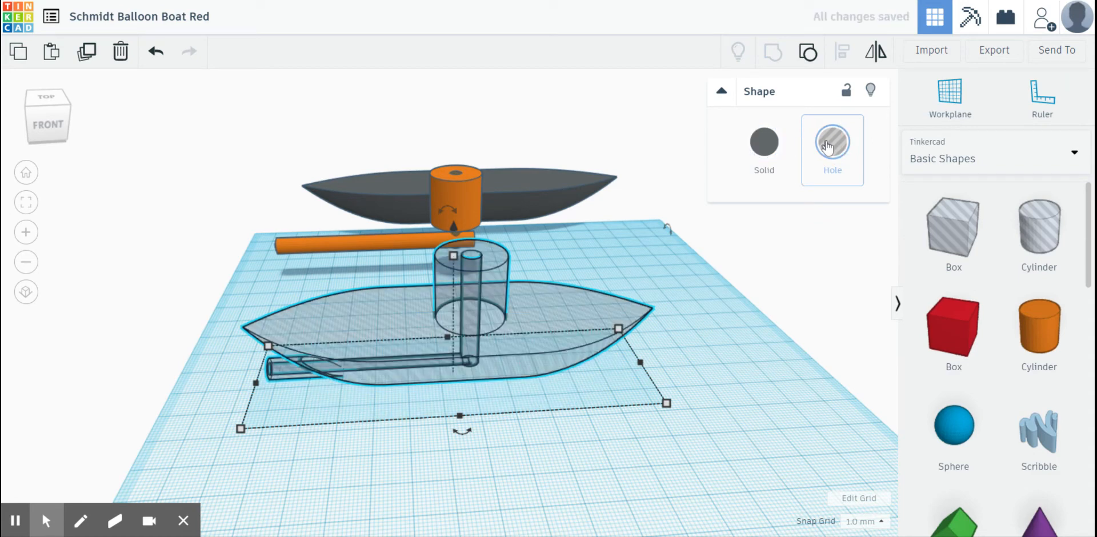
{"action": "right_click_drag", "start_coordinate": [579, 356], "coordinate": [497, 310]}
{"action": "scroll", "coordinate": [529, 322], "scroll_direction": "up", "scroll_amount": 5}
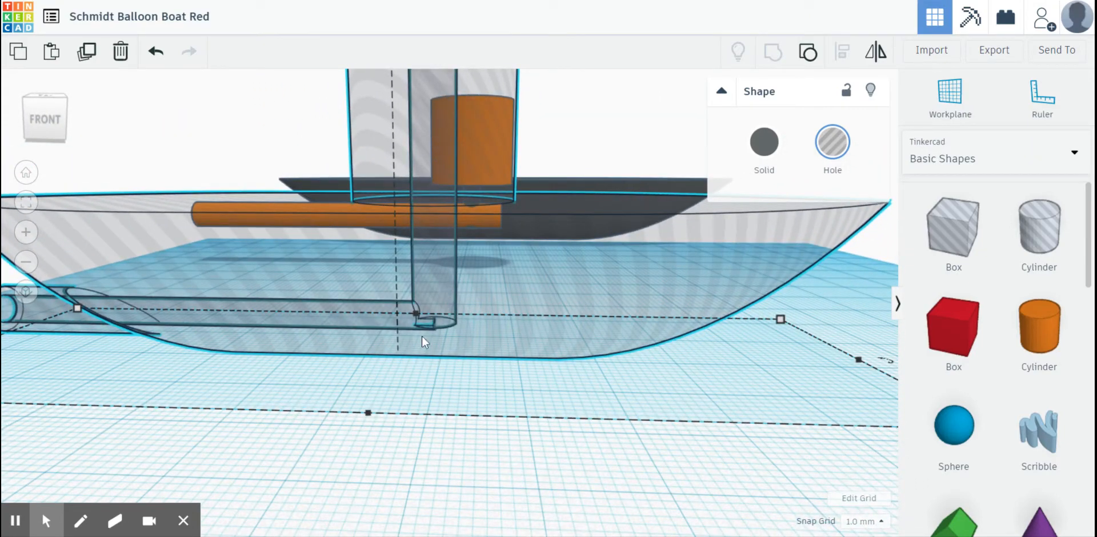
{"action": "right_click_drag", "start_coordinate": [391, 378], "coordinate": [422, 347]}
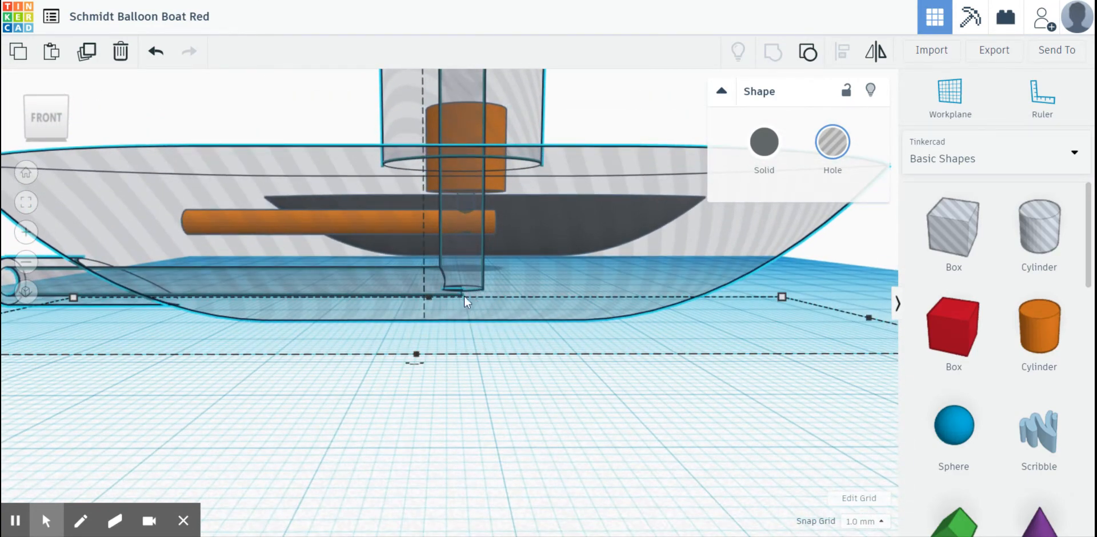
{"action": "scroll", "coordinate": [459, 298], "scroll_direction": "down", "scroll_amount": 5}
{"action": "right_click_drag", "start_coordinate": [458, 298], "coordinate": [460, 321]}
{"action": "left_click", "coordinate": [769, 146]}
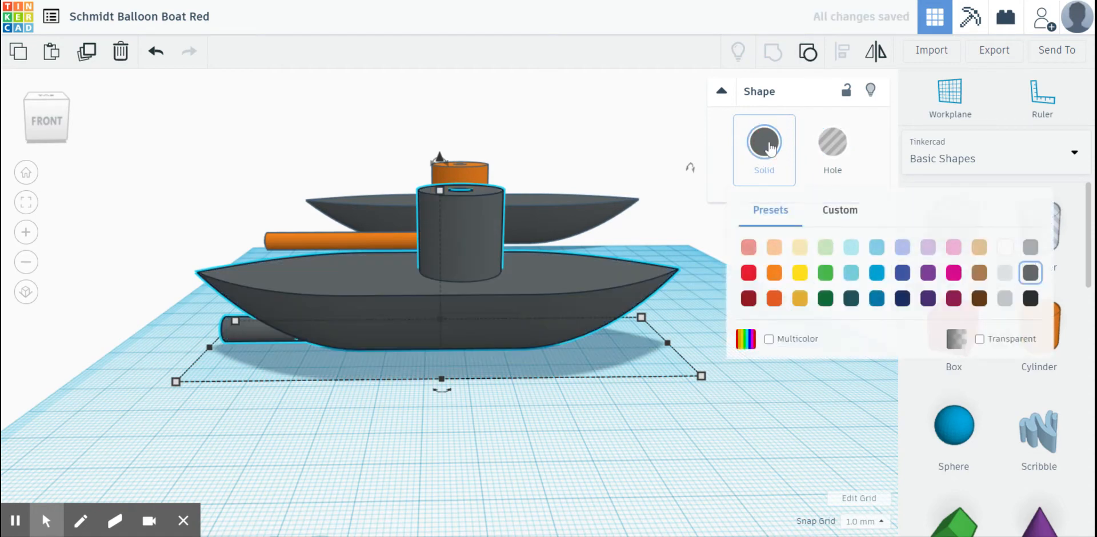
- Ungroup the boat and lower the 6 mm hole by another 1 mm, to 3 mm above the workplane
{"action": "right_click_drag", "start_coordinate": [508, 345], "coordinate": [674, 311]}
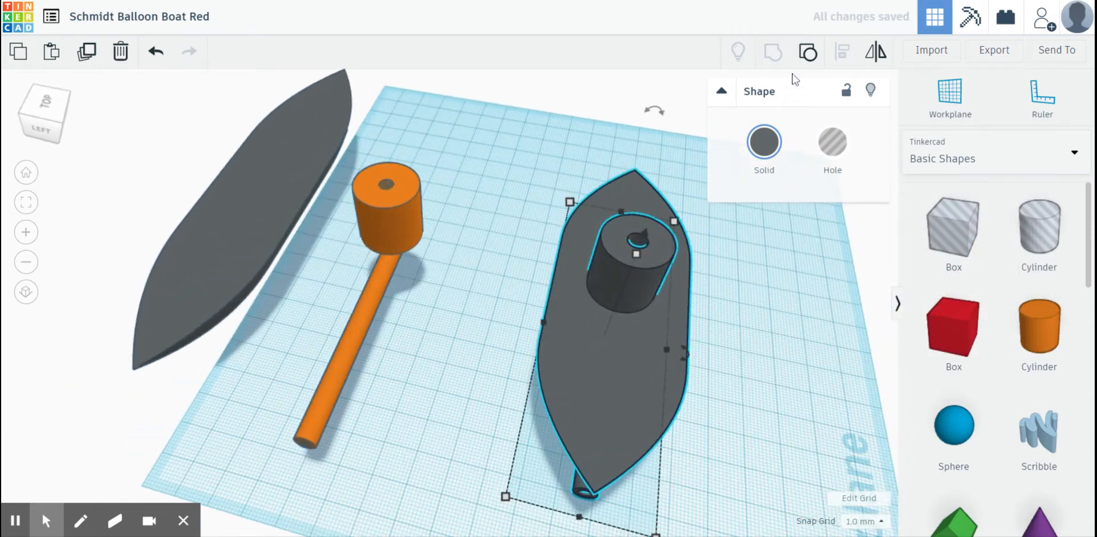
{"action": "left_click", "coordinate": [809, 54]}
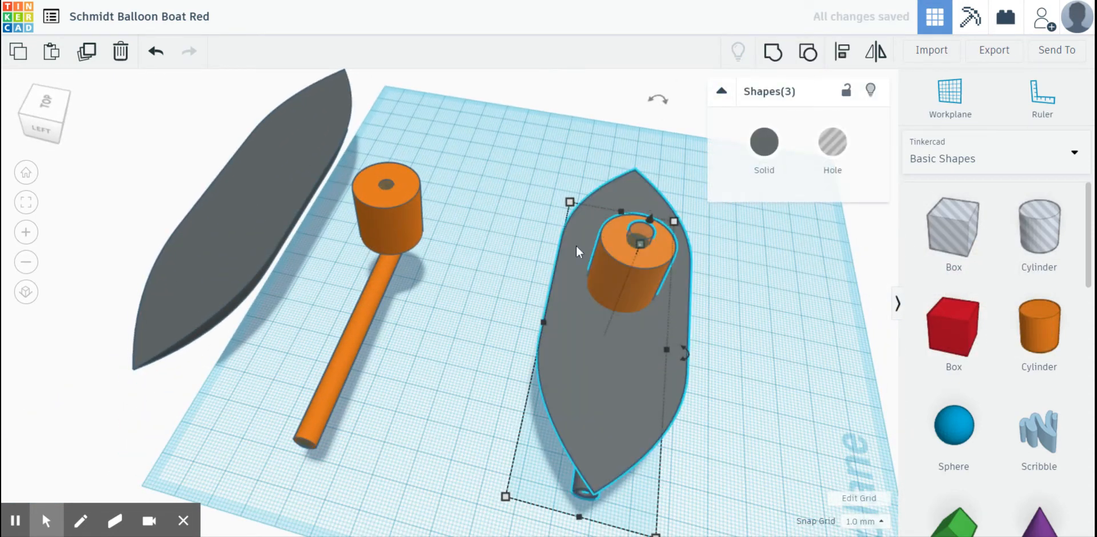
{"action": "left_click", "coordinate": [522, 286]}
{"action": "left_click", "coordinate": [636, 235]}
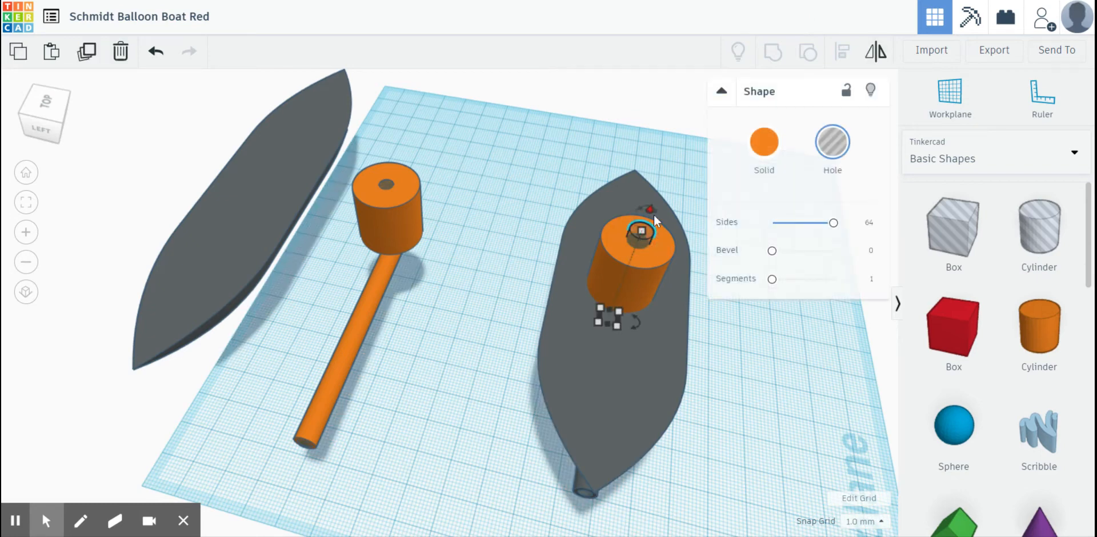
{"action": "left_click_drag", "start_coordinate": [652, 218], "coordinate": [653, 219]}
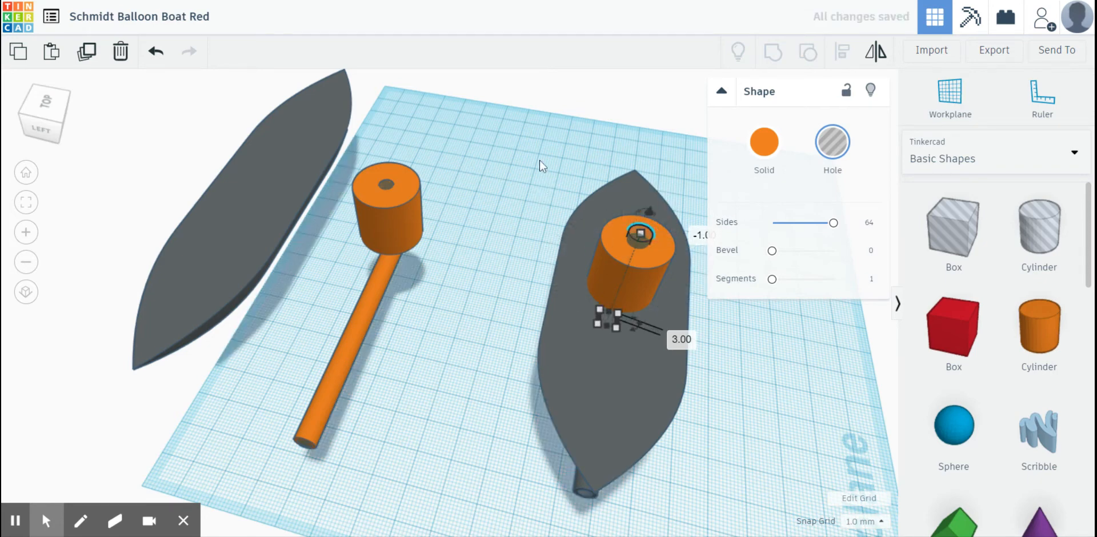
- Regroup the hull, the large cylinder and the lowered hole into a single boat
{"action": "left_click_drag", "start_coordinate": [539, 162], "coordinate": [696, 336]}
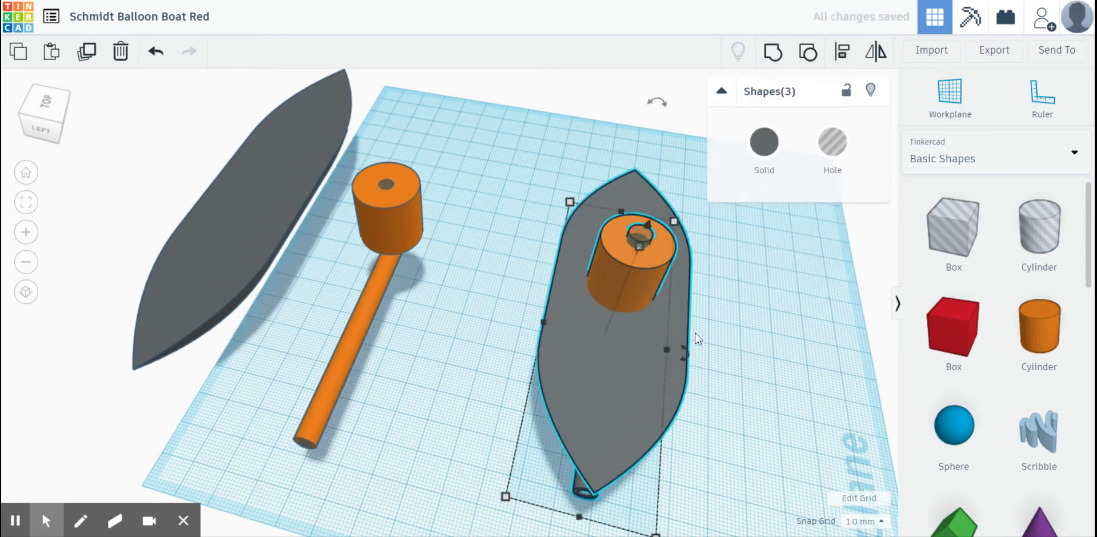
{"action": "left_click", "coordinate": [769, 58]}
- Turn the regrouped boat into a transparent hole and examine the junction of the vertical channel and the exhaust tube up close
{"action": "left_click", "coordinate": [833, 142]}
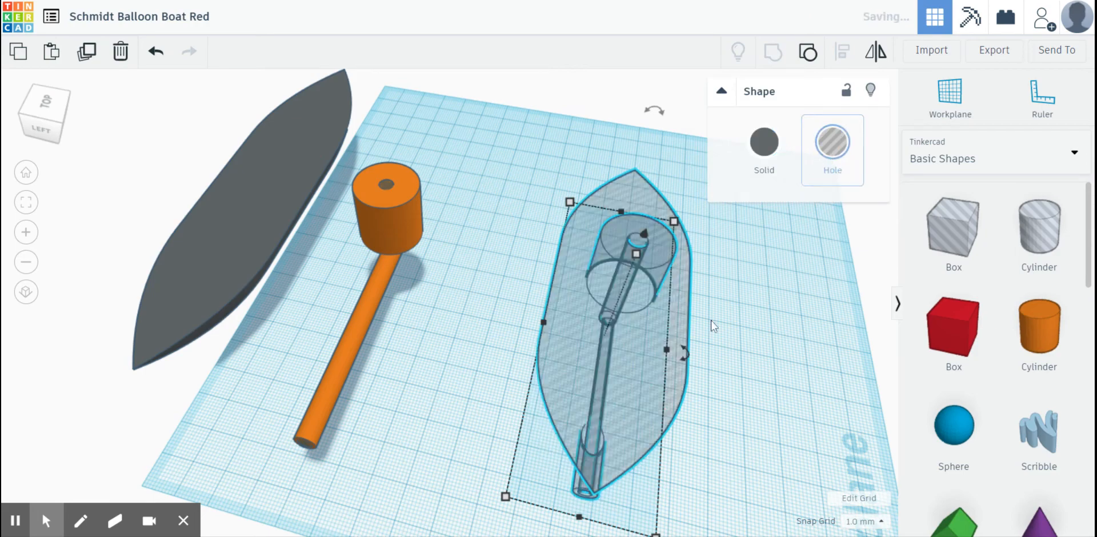
{"action": "right_click_drag", "start_coordinate": [685, 298], "coordinate": [447, 303]}
{"action": "scroll", "coordinate": [397, 300], "scroll_direction": "up", "scroll_amount": 3}
{"action": "scroll", "coordinate": [447, 304], "scroll_direction": "up", "scroll_amount": 1}
{"action": "scroll", "coordinate": [447, 304], "scroll_direction": "up", "scroll_amount": 3}
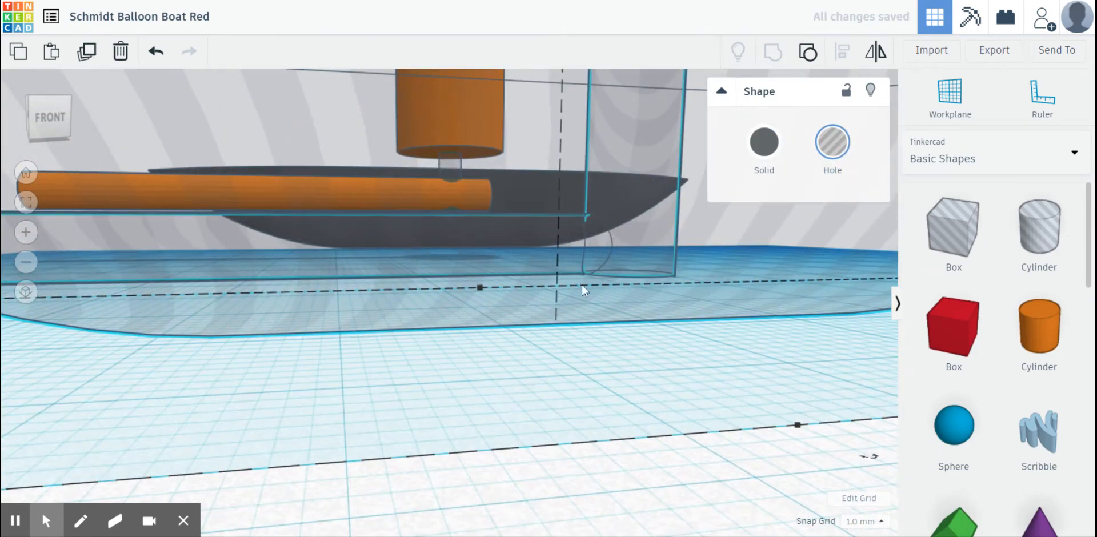
{"action": "right_click_drag", "start_coordinate": [601, 253], "coordinate": [529, 284]}
{"action": "scroll", "coordinate": [522, 253], "scroll_direction": "down", "scroll_amount": 2}
{"action": "scroll", "coordinate": [508, 292], "scroll_direction": "down", "scroll_amount": 3}
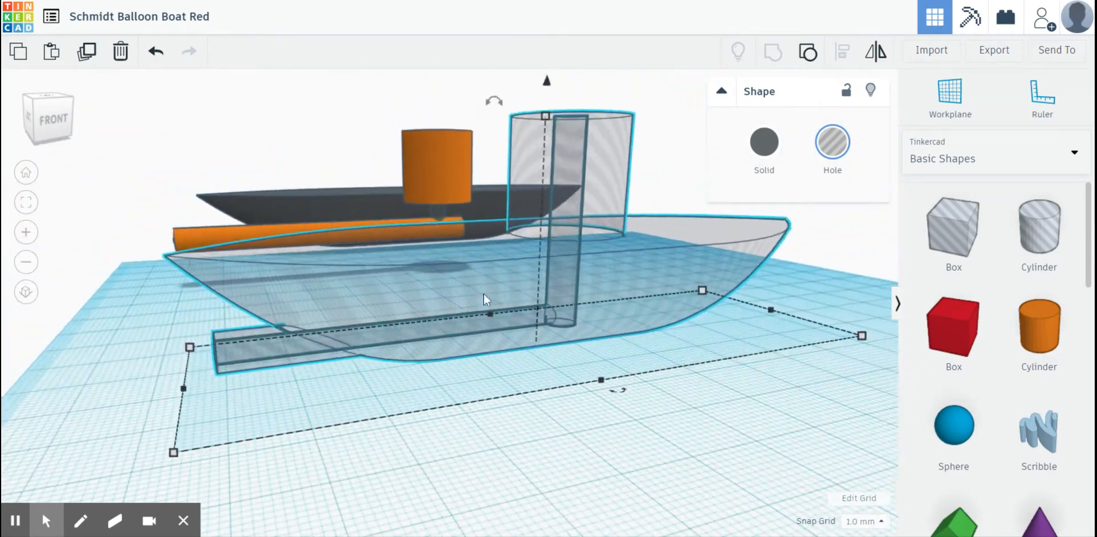
- Examine the channel's path from the balloon mount to the tube's open end and turn the boat back to solid
{"action": "mouse_move", "coordinate": [454, 299]}
{"action": "right_mouse_down"}
{"action": "mouse_move", "coordinate": [455, 318]}
{"action": "mouse_move", "coordinate": [436, 311]}
{"action": "mouse_move", "coordinate": [452, 293]}
{"action": "right_mouse_up"}
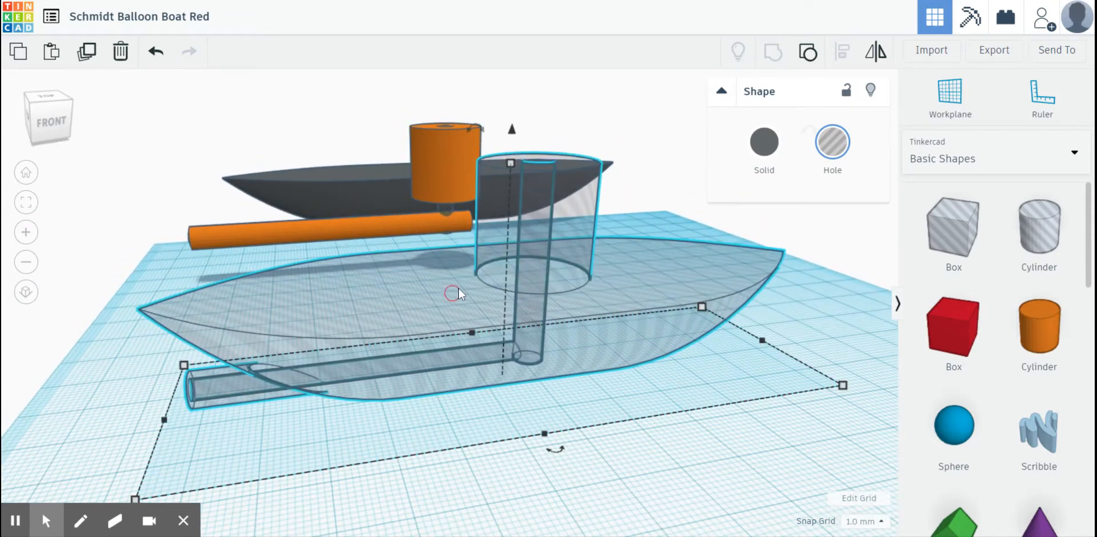
{"action": "left_click", "coordinate": [458, 482]}
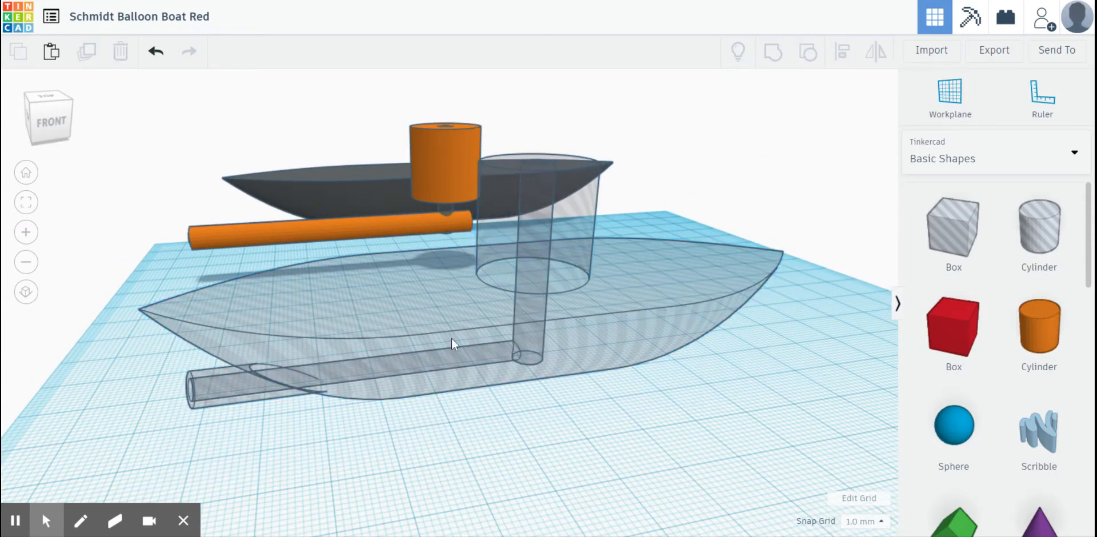
{"action": "right_click_drag", "start_coordinate": [450, 369], "coordinate": [576, 375]}
{"action": "left_click", "coordinate": [575, 369]}
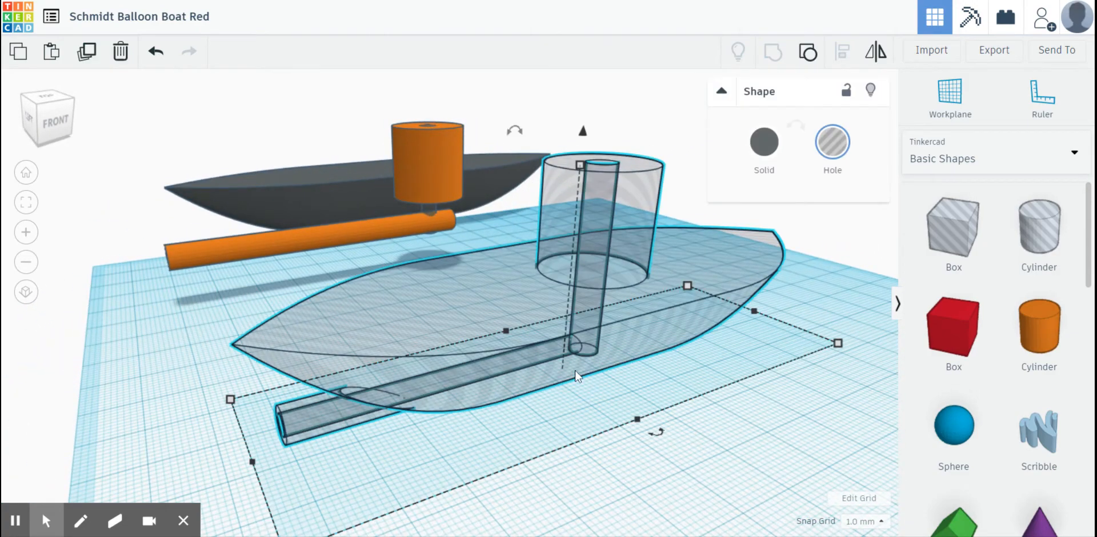
{"action": "left_click", "coordinate": [685, 430]}
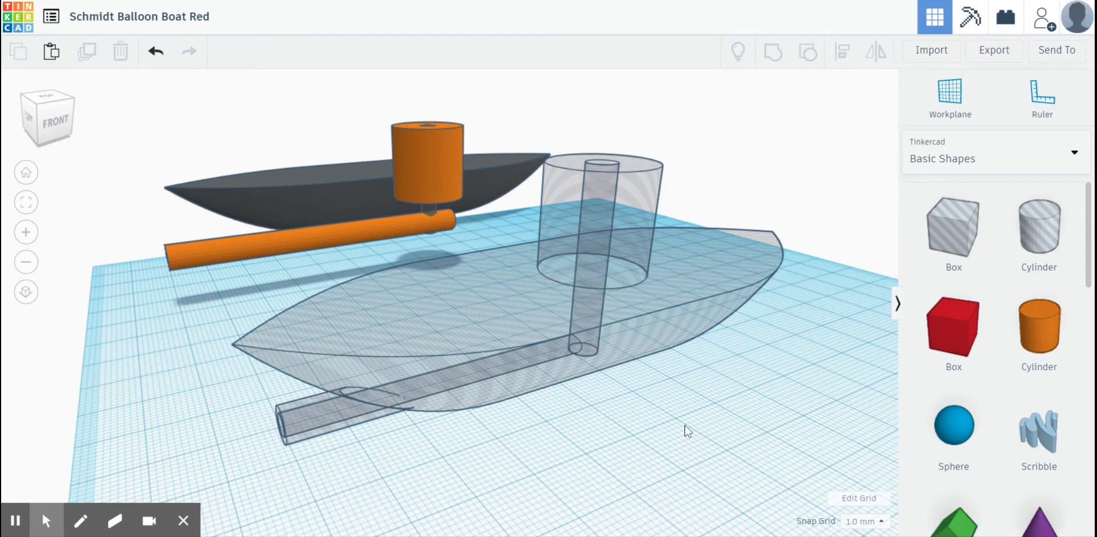
{"action": "left_click", "coordinate": [549, 310]}
{"action": "left_click", "coordinate": [765, 144]}
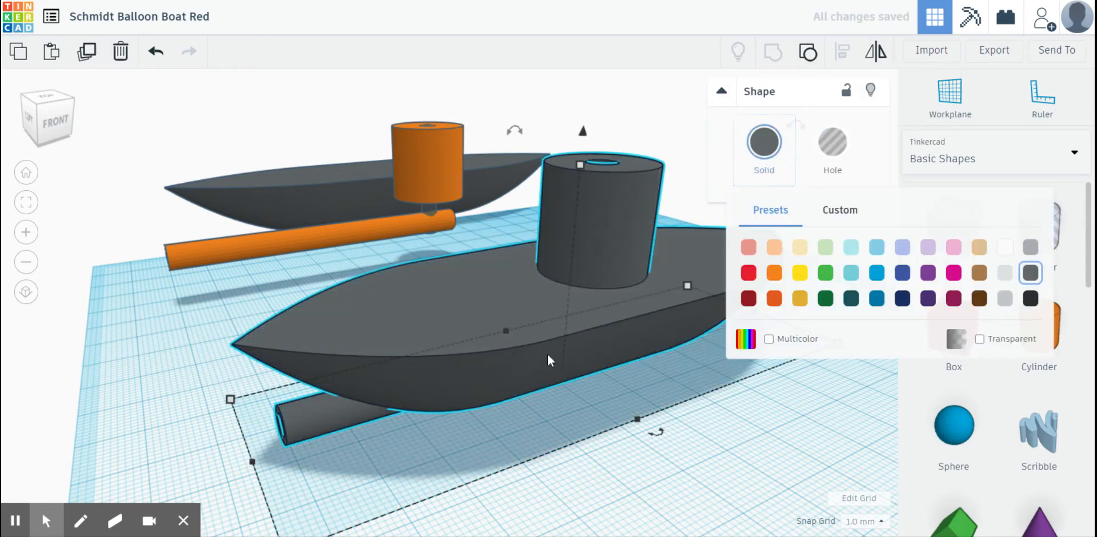
- Move the finished boat across the workplane to sit closer to the separate orange tube and cylinder
{"action": "left_click", "coordinate": [720, 458]}
{"action": "right_click_drag", "start_coordinate": [649, 455], "coordinate": [623, 296]}
{"action": "left_click", "coordinate": [524, 307]}
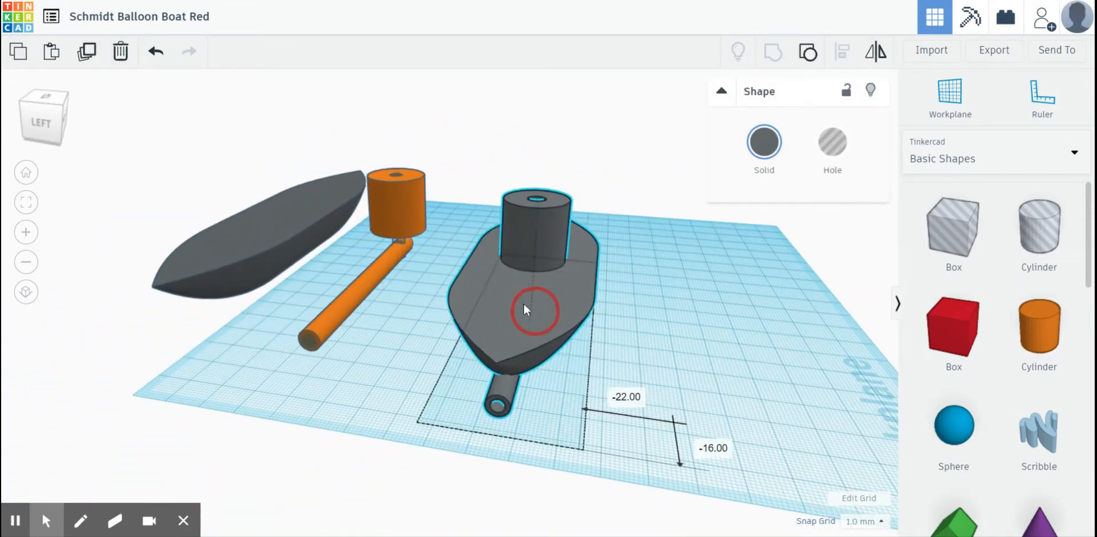
{"action": "left_click_drag", "start_coordinate": [524, 309], "coordinate": [490, 295]}
{"action": "left_click", "coordinate": [685, 311]}
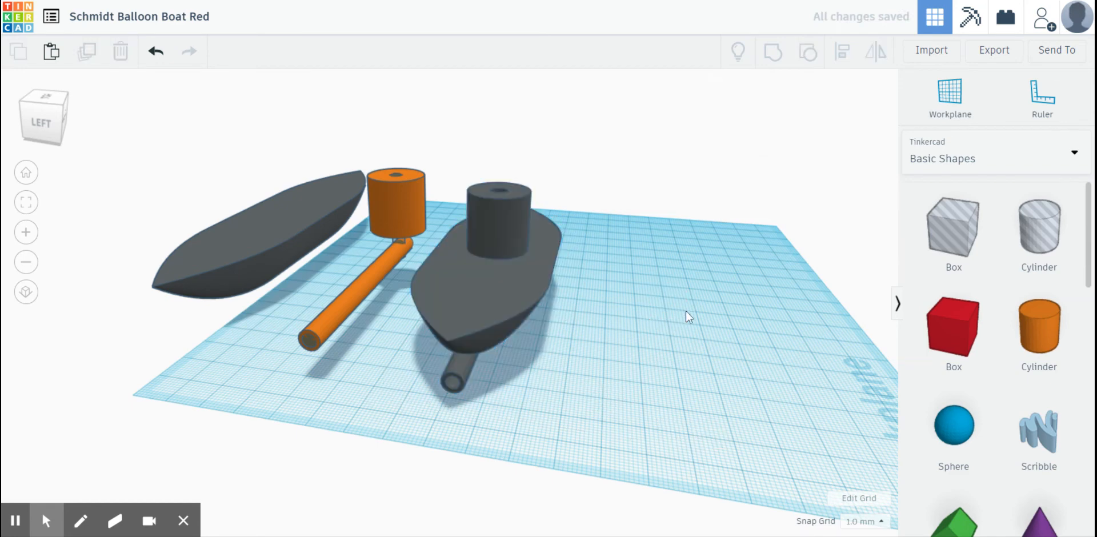
- Switch the shape library to all Shape Generators and go to page 13 of the collection
{"action": "right_click_drag", "start_coordinate": [686, 311], "coordinate": [588, 296]}
{"action": "scroll", "coordinate": [937, 274], "scroll_direction": "down", "scroll_amount": 10}
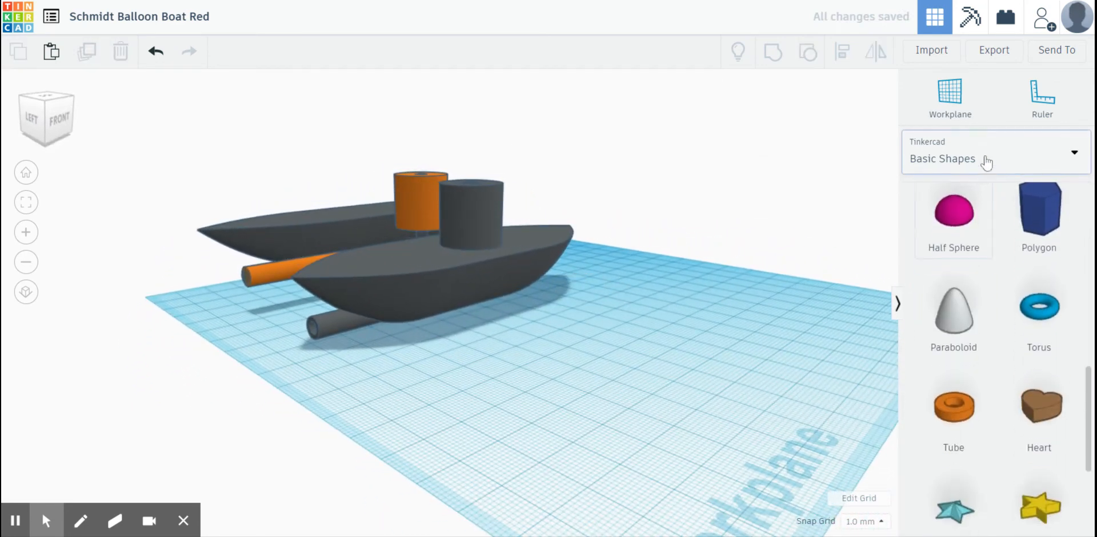
{"action": "left_click", "coordinate": [949, 160]}
{"action": "left_click", "coordinate": [952, 354]}
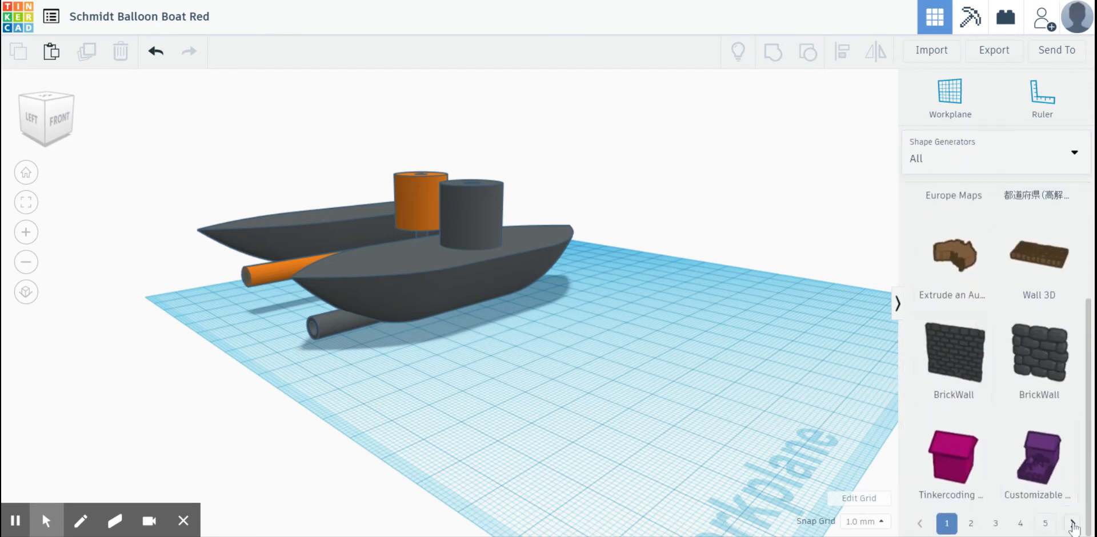
{"action": "left_click", "coordinate": [1073, 524]}
{"action": "left_click", "coordinate": [1073, 524]}
{"action": "left_click", "coordinate": [1073, 524]}
{"action": "left_click", "coordinate": [1073, 523]}
{"action": "left_click", "coordinate": [1073, 524]}
{"action": "left_click", "coordinate": [1073, 524]}
{"action": "left_click", "coordinate": [1073, 524]}
{"action": "left_click", "coordinate": [1072, 523]}
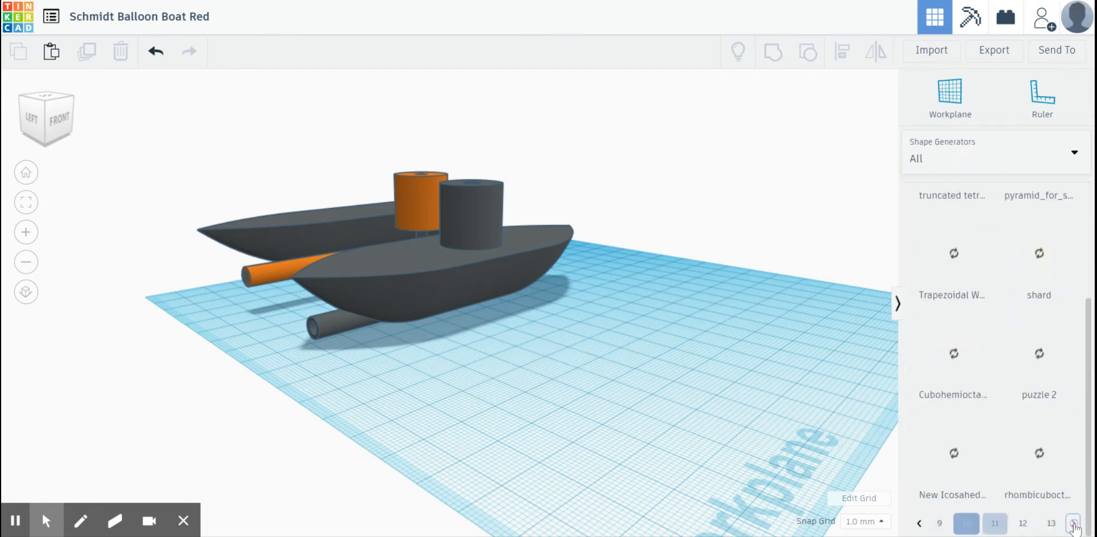
{"action": "left_click", "coordinate": [1072, 524]}
{"action": "left_click", "coordinate": [1032, 527]}
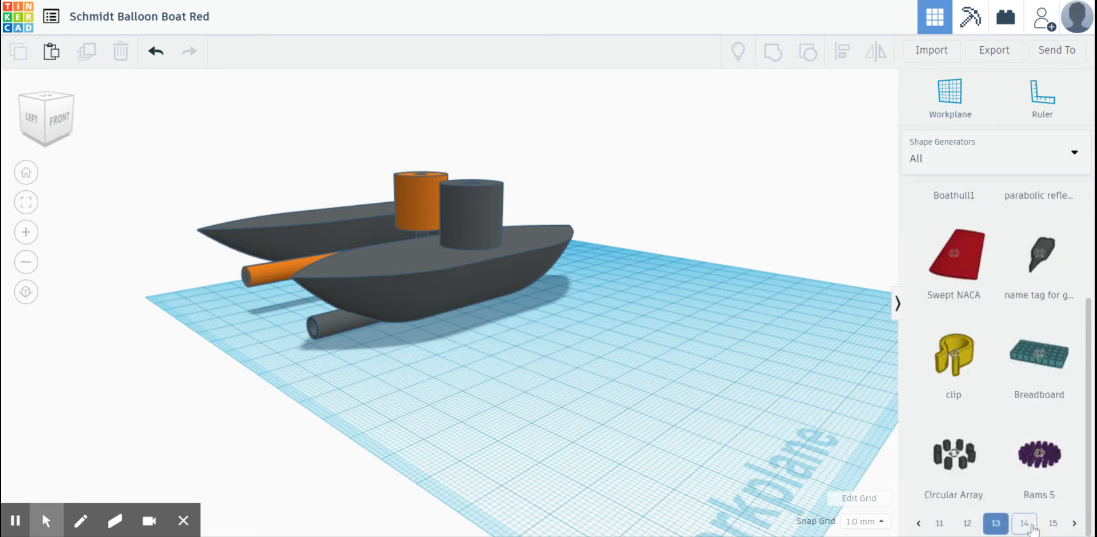
- Place a new Boathull1 shape on the empty part of the workplane beside the finished boat
{"action": "scroll", "coordinate": [943, 348], "scroll_direction": "up", "scroll_amount": 3}
{"action": "left_click_drag", "start_coordinate": [949, 334], "coordinate": [582, 433]}
{"action": "left_click", "coordinate": [451, 450]}
{"action": "right_click_drag", "start_coordinate": [610, 405], "coordinate": [550, 406]}
{"action": "scroll", "coordinate": [542, 392], "scroll_direction": "down", "scroll_amount": 3}
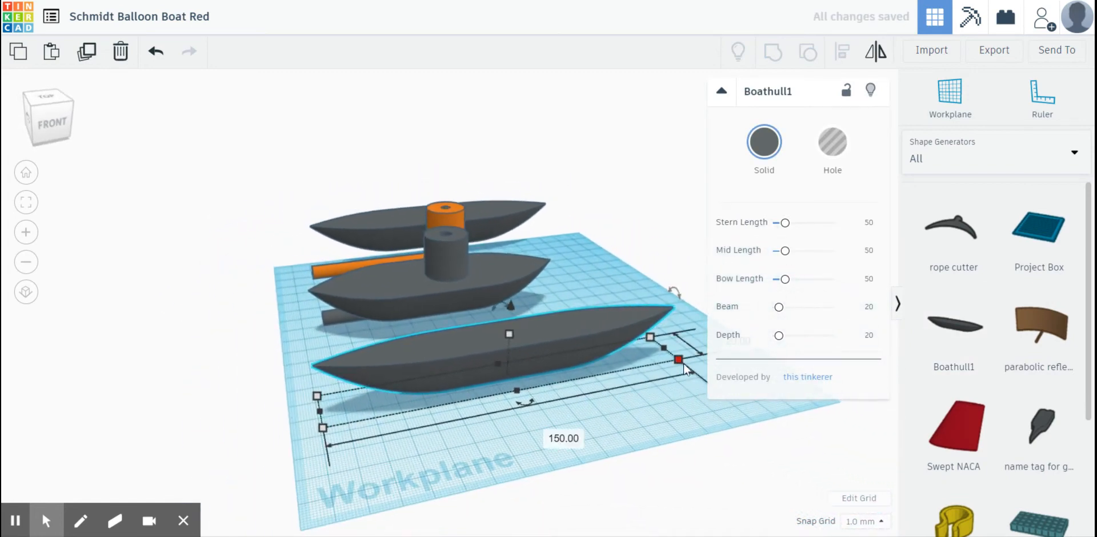
- Set the new hull's length to 120 mm
{"action": "left_click", "coordinate": [552, 435]}
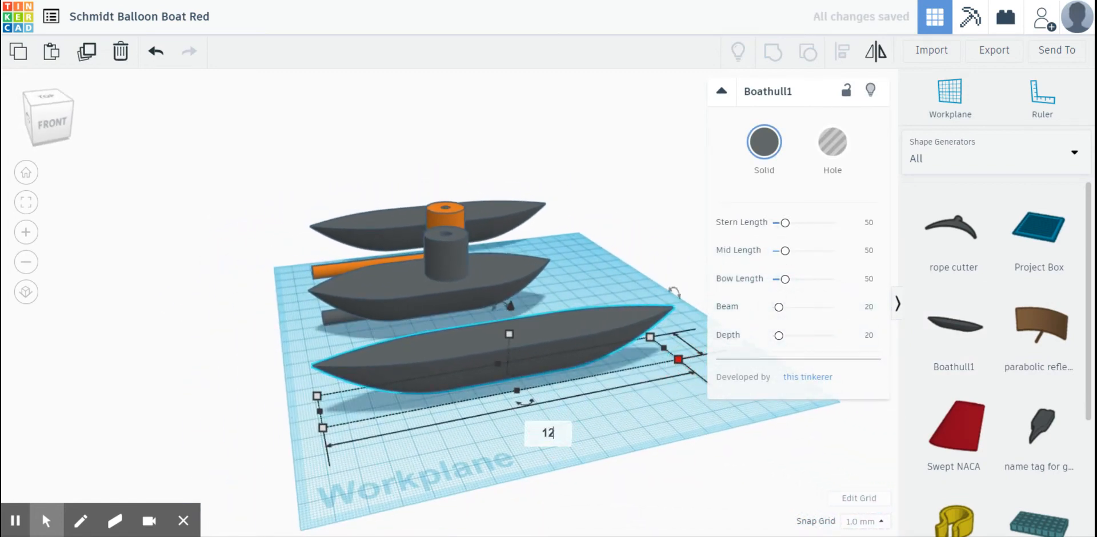
{"action": "type", "text": "120"}
{"action": "key", "text": "Return"}
{"action": "left_click", "coordinate": [494, 457]}
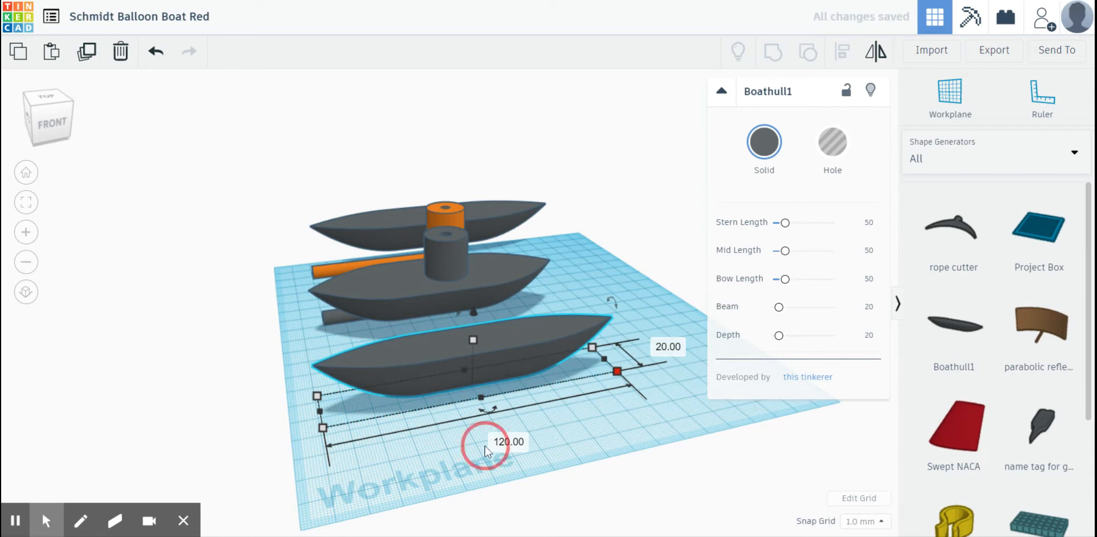
- Duplicate the 120 mm hull and shift the copy sideways so the two hulls sit parallel with a gap between them
{"action": "right_click_drag", "start_coordinate": [503, 468], "coordinate": [589, 344]}
{"action": "left_click", "coordinate": [589, 343]}
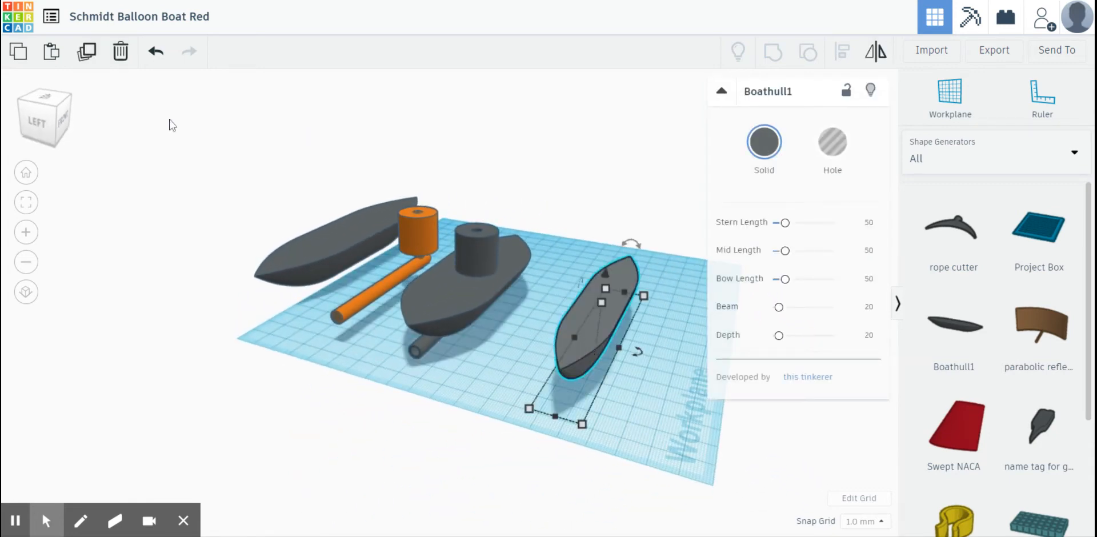
{"action": "left_click", "coordinate": [86, 62]}
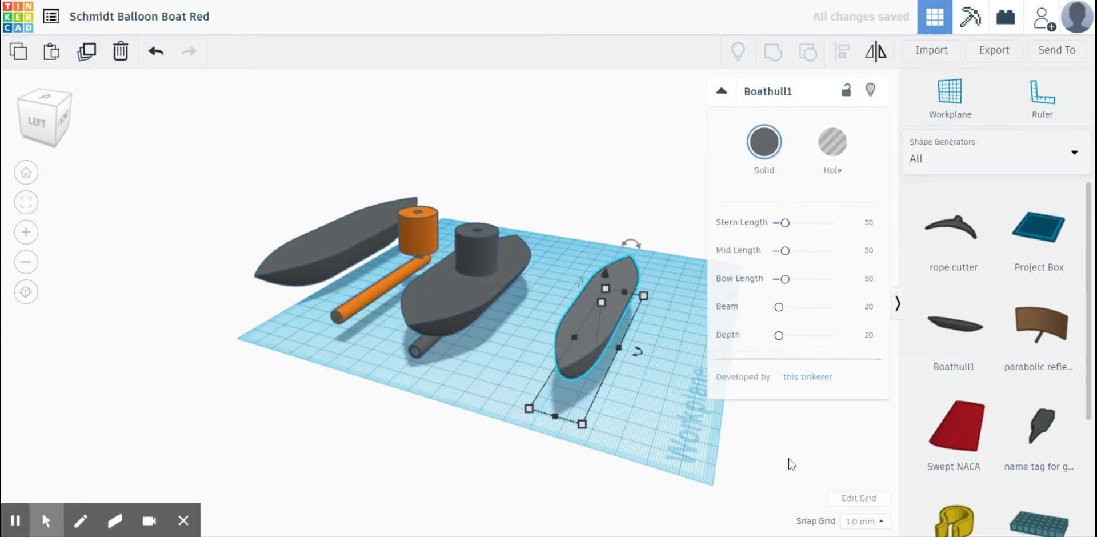
{"action": "key", "text": "Right"}
{"action": "key", "text": "Right"}
{"action": "key", "text": "Right"}
{"action": "key", "text": "Right"}
{"action": "key", "text": "Right"}
{"action": "key", "text": "Right"}
{"action": "key", "text": "Right"}
{"action": "key", "text": "Right"}
{"action": "key", "text": "Right"}
{"action": "key", "text": "Right"}
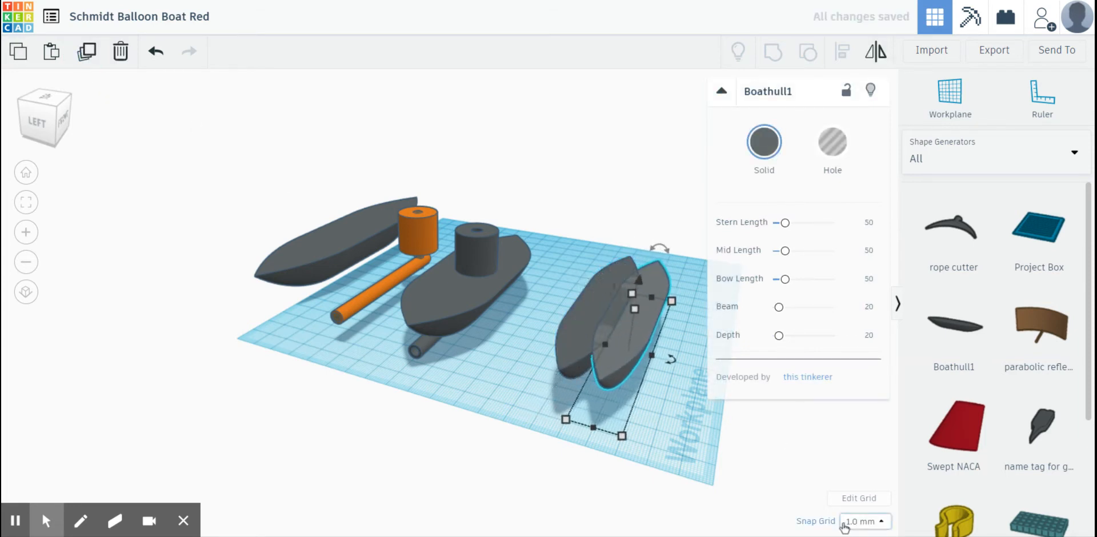
{"action": "key", "text": "Right"}
{"action": "key", "text": "Right"}
{"action": "key", "text": "Right"}
{"action": "key", "text": "Right"}
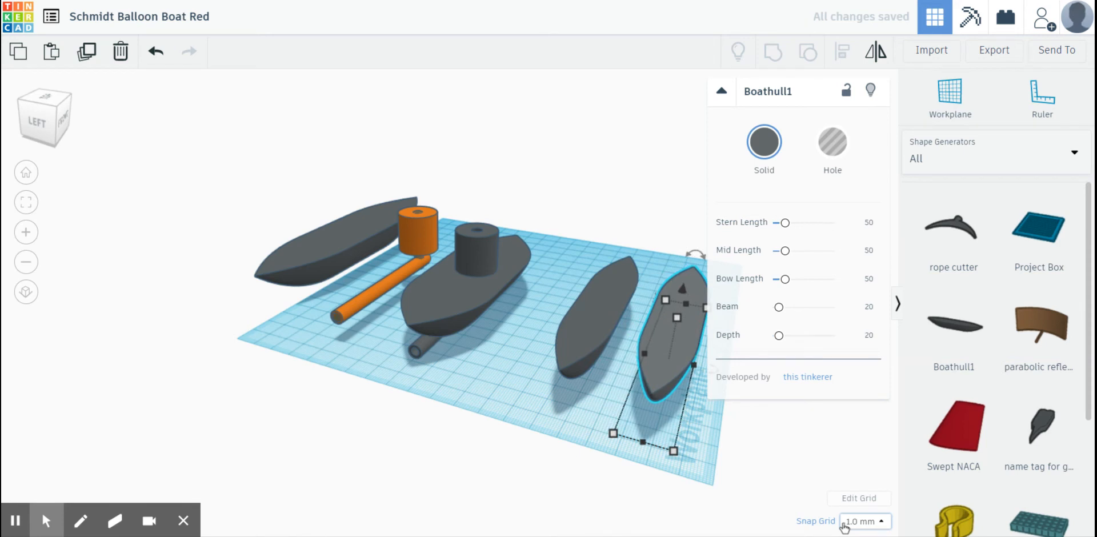
{"action": "left_click", "coordinate": [698, 492]}
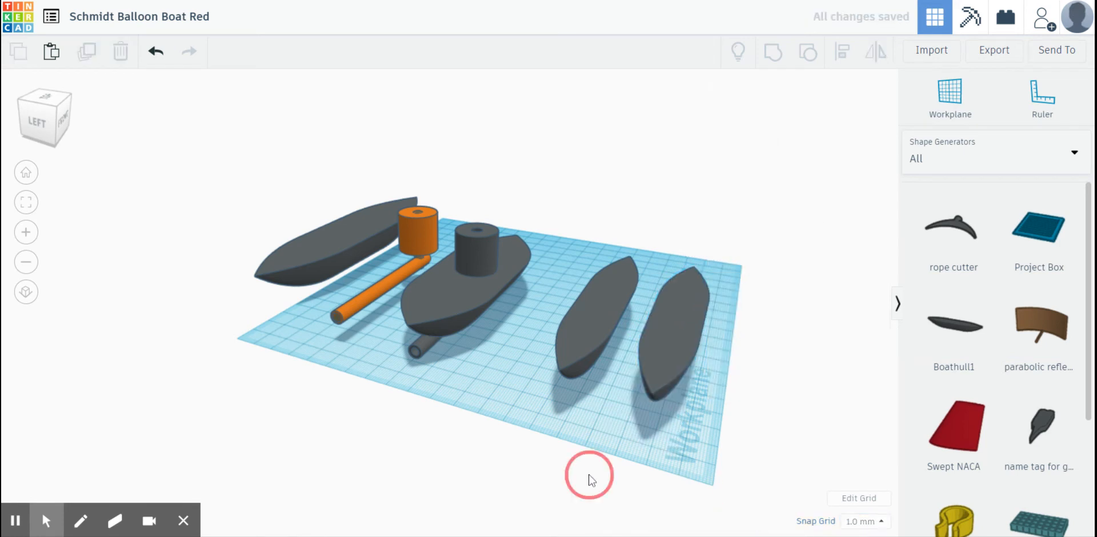
- Switch the shape library back to Basic Shapes and place a solid red box between the two parallel hulls
{"action": "right_click_drag", "start_coordinate": [591, 473], "coordinate": [638, 423]}
{"action": "scroll", "coordinate": [626, 447], "scroll_direction": "up", "scroll_amount": 4}
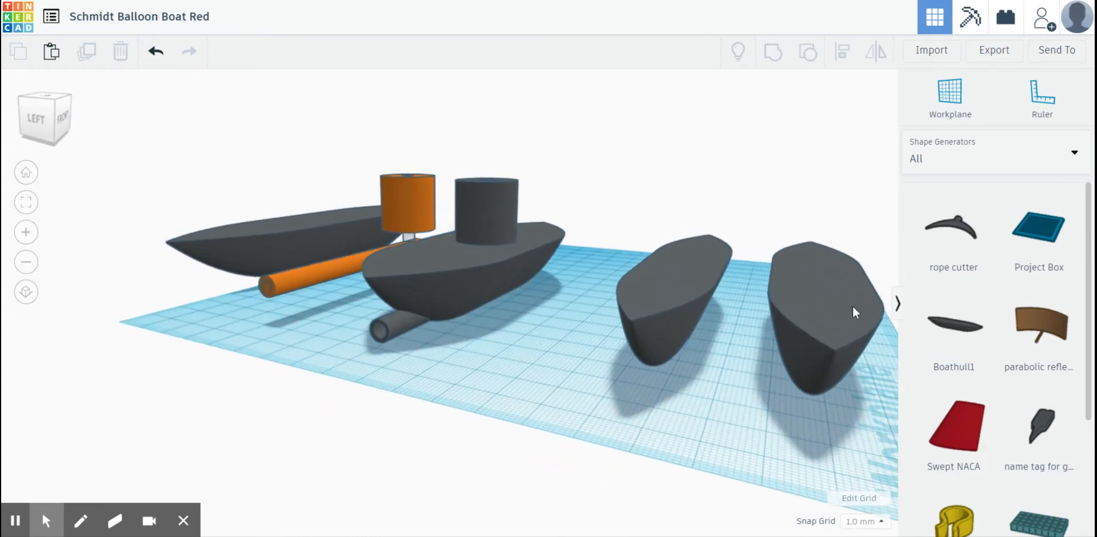
{"action": "left_click", "coordinate": [983, 160]}
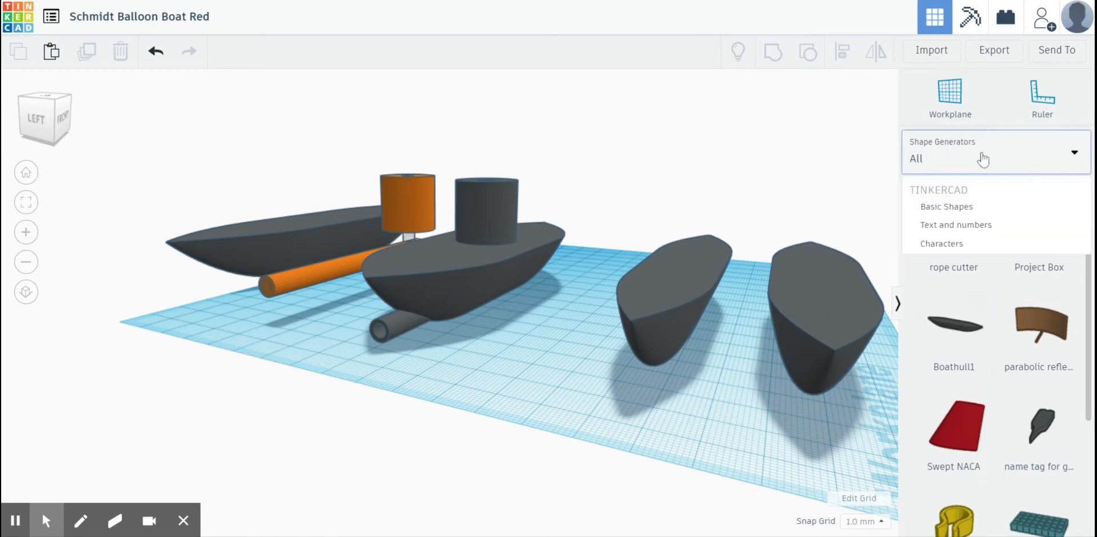
{"action": "left_click", "coordinate": [949, 211]}
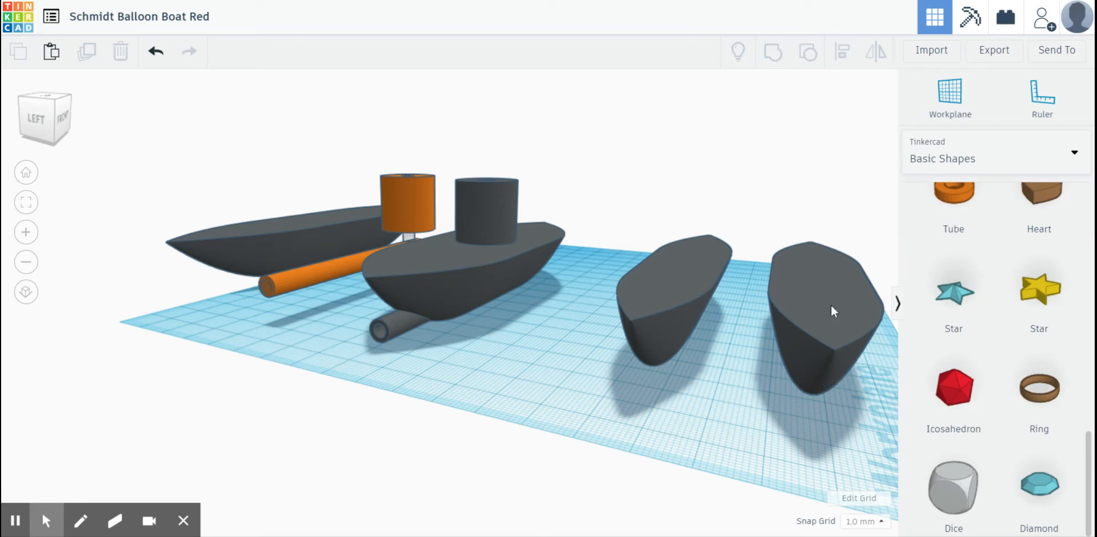
{"action": "scroll", "coordinate": [958, 293], "scroll_direction": "up", "scroll_amount": 15}
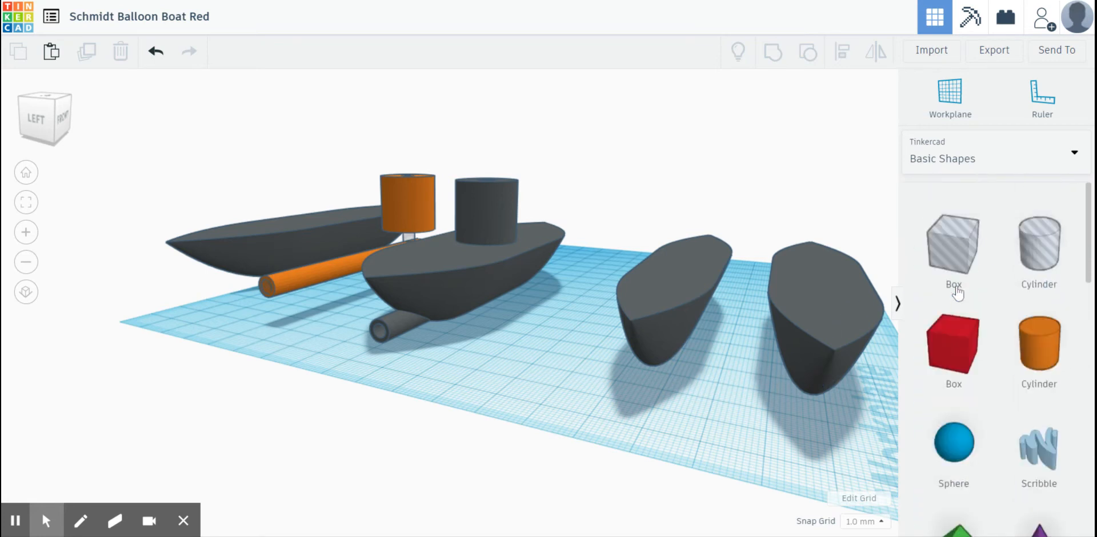
{"action": "left_click_drag", "start_coordinate": [958, 292], "coordinate": [738, 337]}
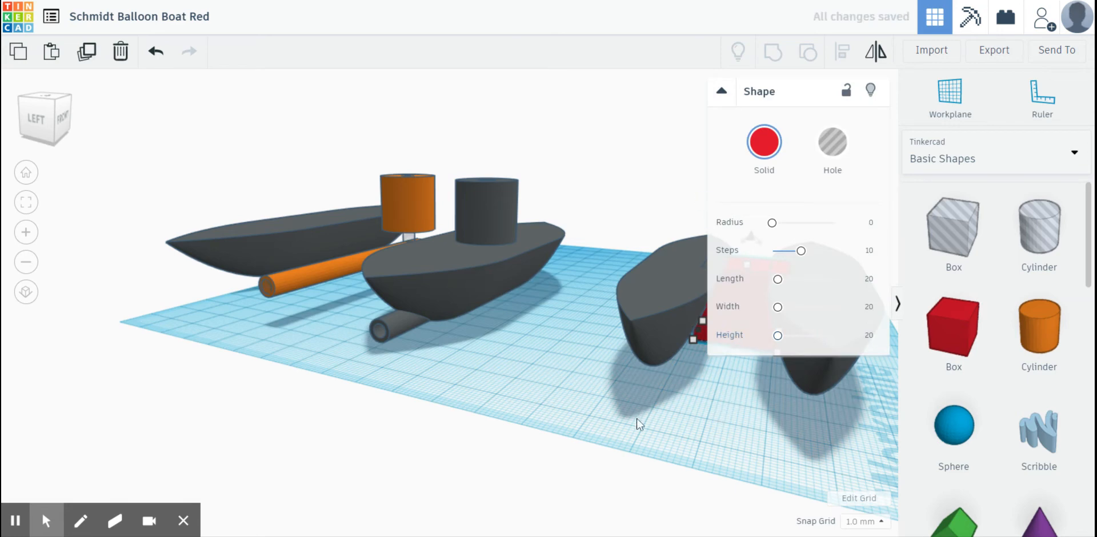
{"action": "right_click_drag", "start_coordinate": [639, 424], "coordinate": [764, 356]}
{"action": "right_click_drag", "start_coordinate": [741, 396], "coordinate": [500, 355]}
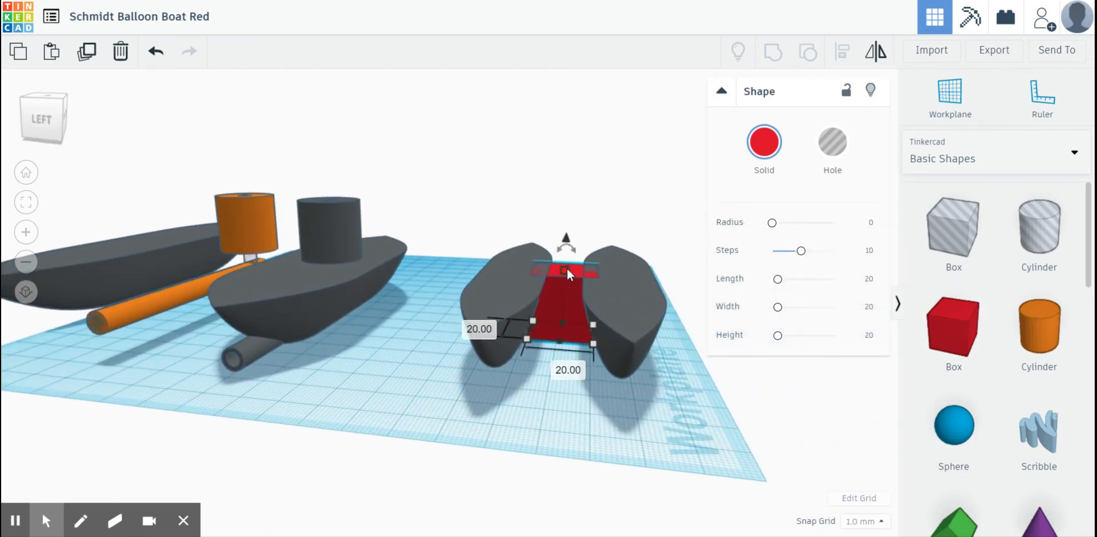
- Flatten the red box into a thin plate raised 18 mm above the workplane, bridging the tops of the two hulls
{"action": "left_click_drag", "start_coordinate": [567, 268], "coordinate": [565, 242]}
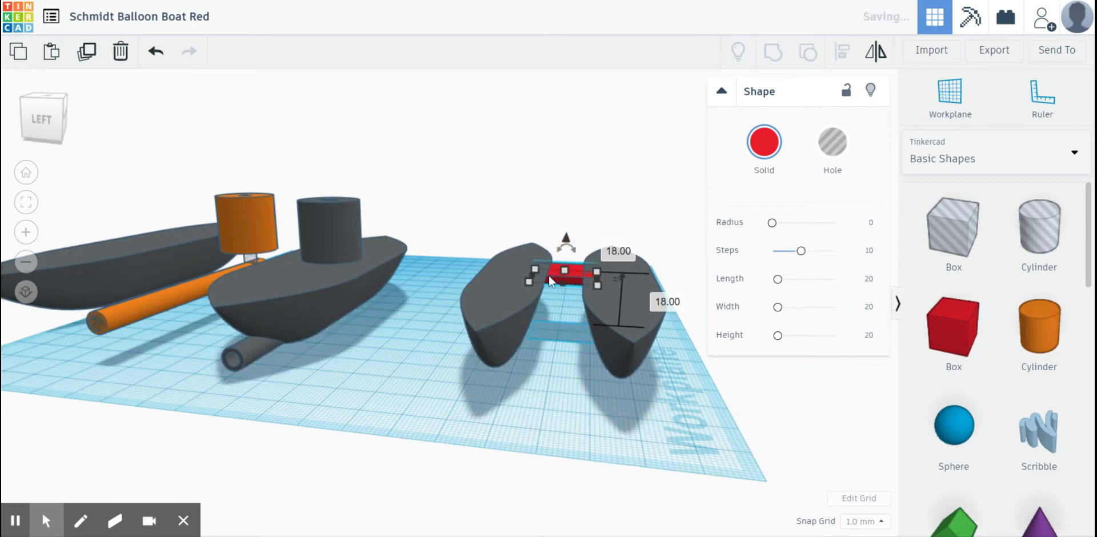
{"action": "left_click", "coordinate": [560, 419]}
{"action": "right_click_drag", "start_coordinate": [639, 408], "coordinate": [563, 377]}
{"action": "scroll", "coordinate": [616, 412], "scroll_direction": "up", "scroll_amount": 2}
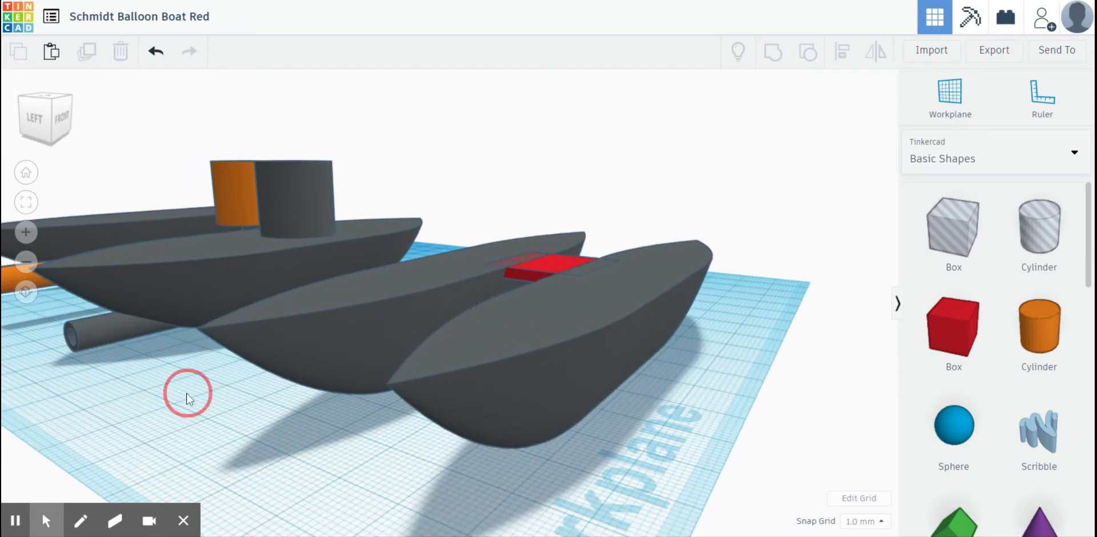
{"action": "right_click_drag", "start_coordinate": [187, 398], "coordinate": [213, 394]}
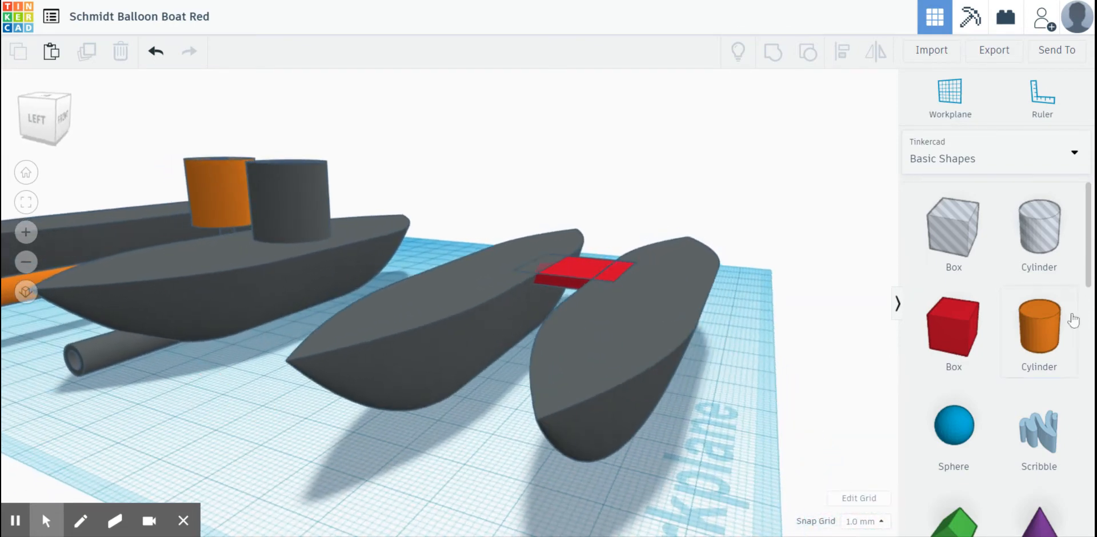
- Place a solid cylinder on the workplane beyond the hulls and set its width and length to 6 mm
{"action": "left_click_drag", "start_coordinate": [1073, 320], "coordinate": [685, 338]}
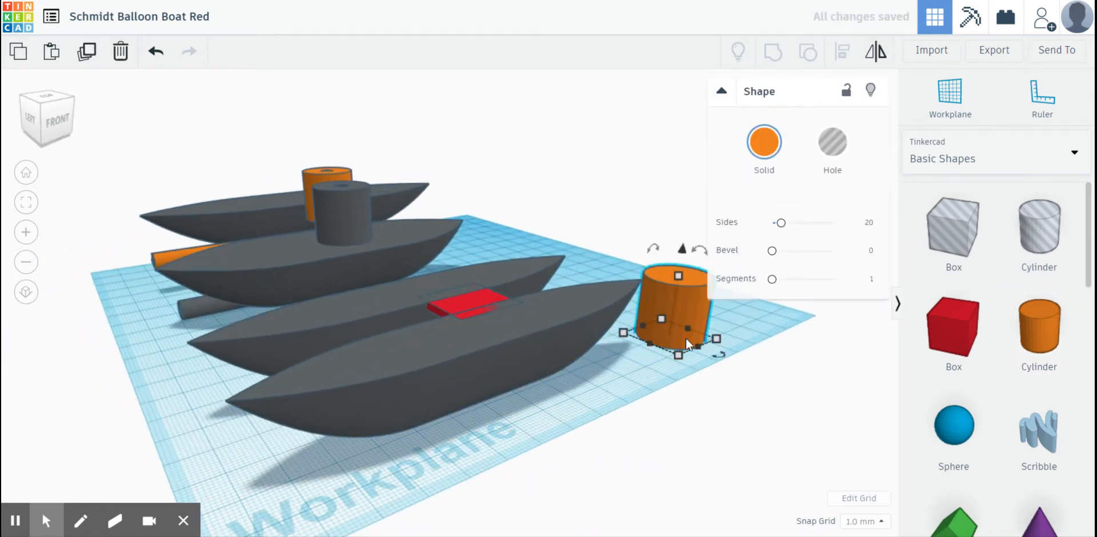
{"action": "left_click", "coordinate": [593, 364]}
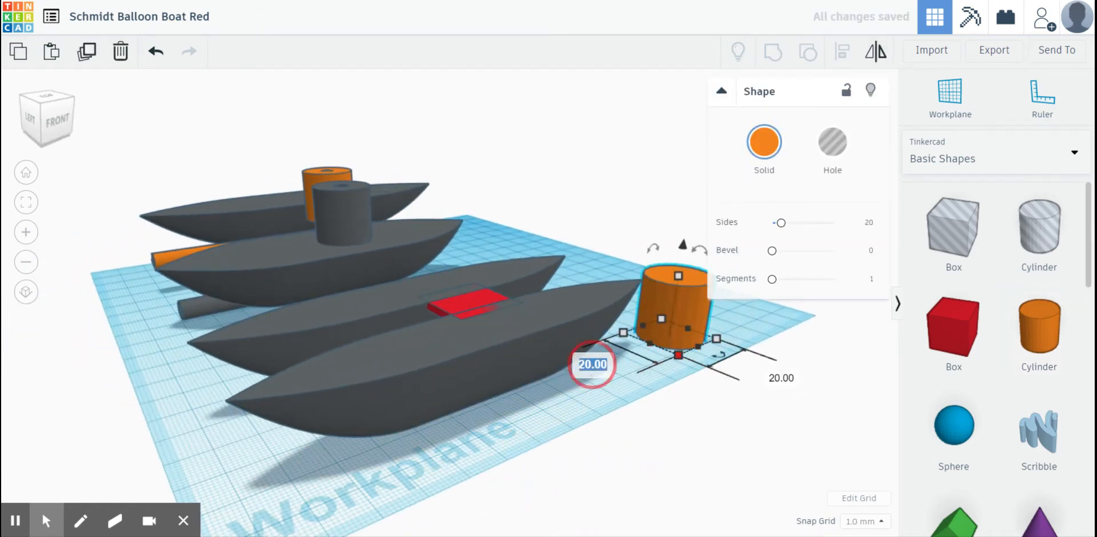
{"action": "key", "text": "Return"}
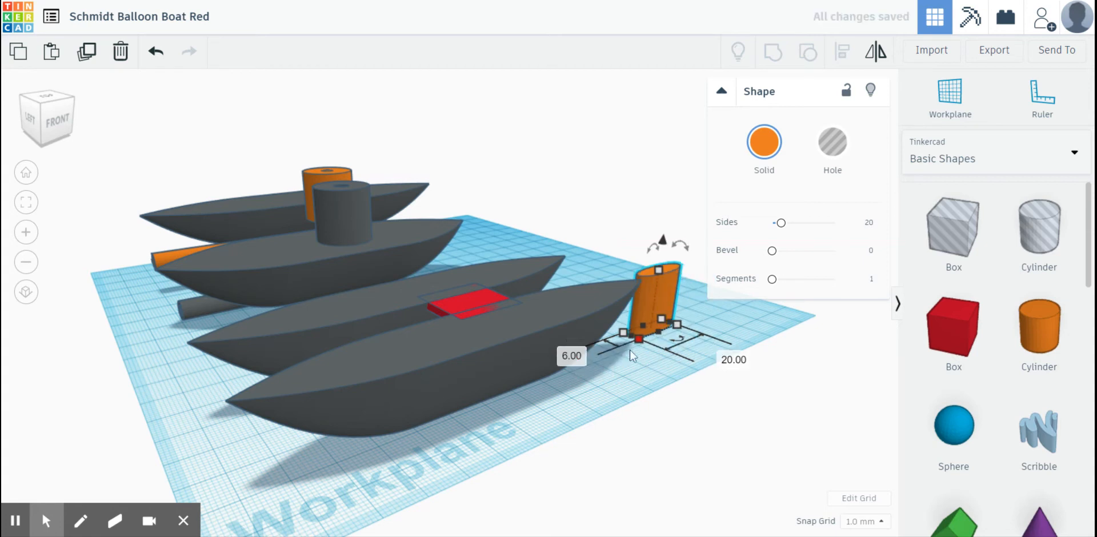
{"action": "left_click", "coordinate": [737, 361]}
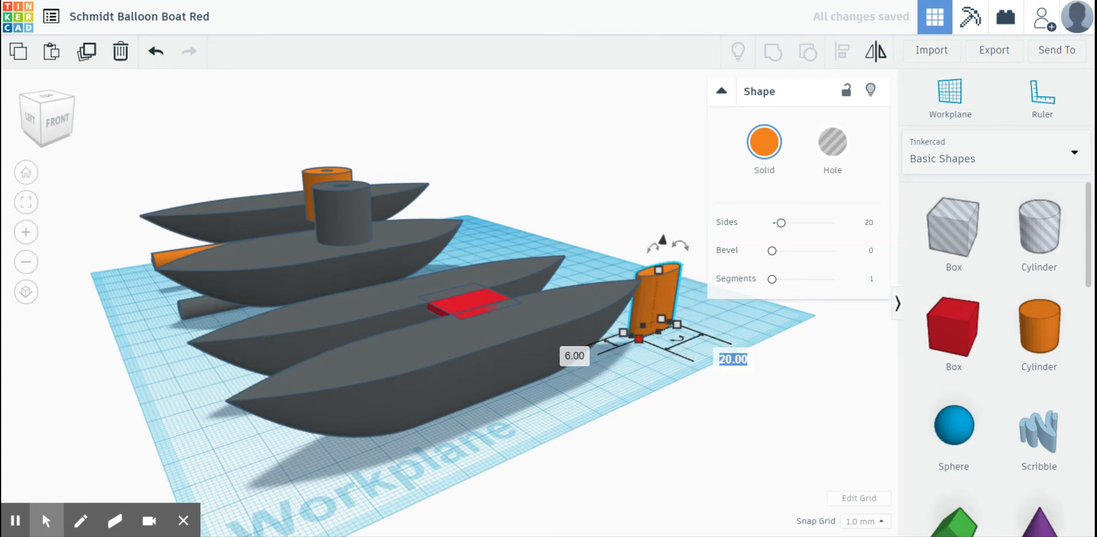
{"action": "type", "text": "6"}
{"action": "key", "text": "Return"}
- Set the 6 mm cylinder's sides to 64 and stretch it upward to roughly double its height
{"action": "left_click_drag", "start_coordinate": [781, 223], "coordinate": [840, 228]}
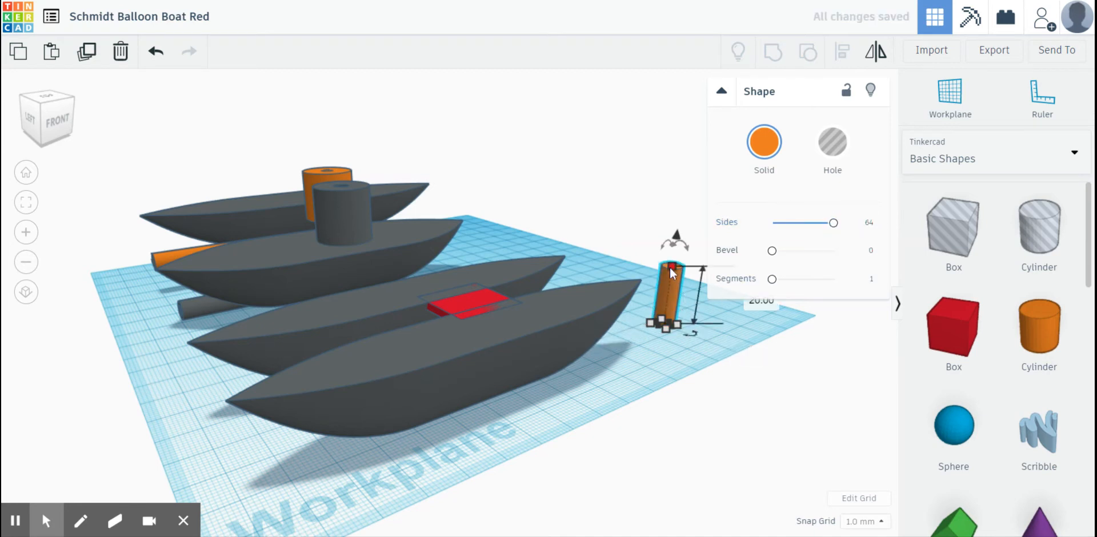
{"action": "left_click_drag", "start_coordinate": [671, 266], "coordinate": [677, 222]}
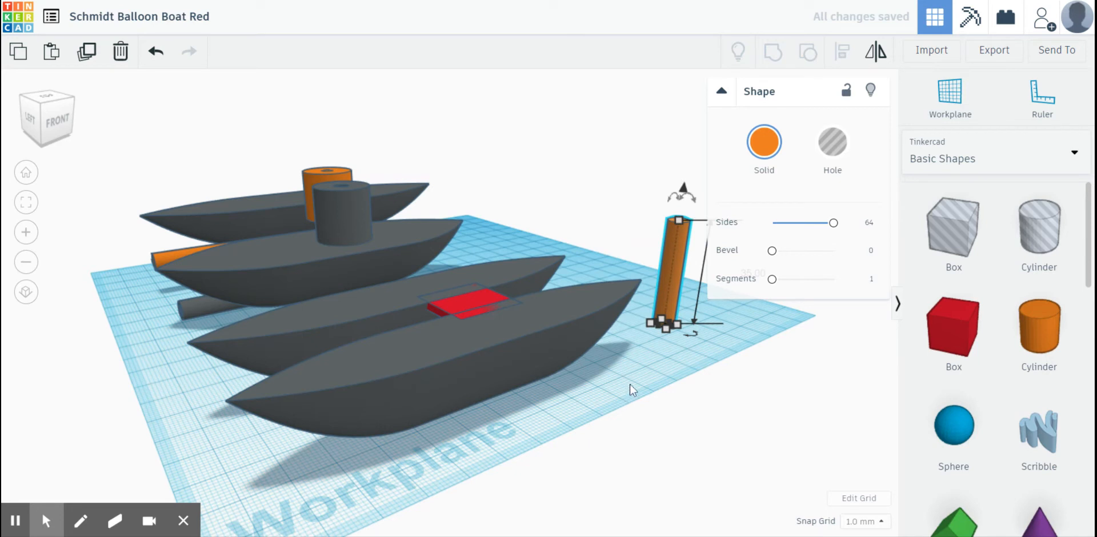
{"action": "left_click", "coordinate": [667, 384]}
{"action": "left_click", "coordinate": [663, 323]}
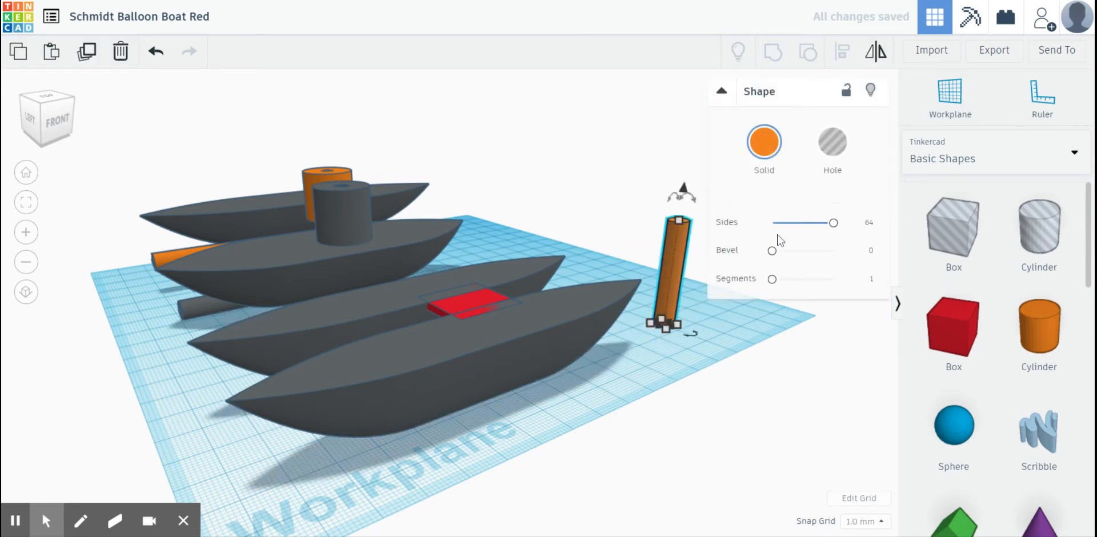
- Duplicate the tall cylinder in place and set the copy's width and length to 4 mm
{"action": "left_click", "coordinate": [81, 55]}
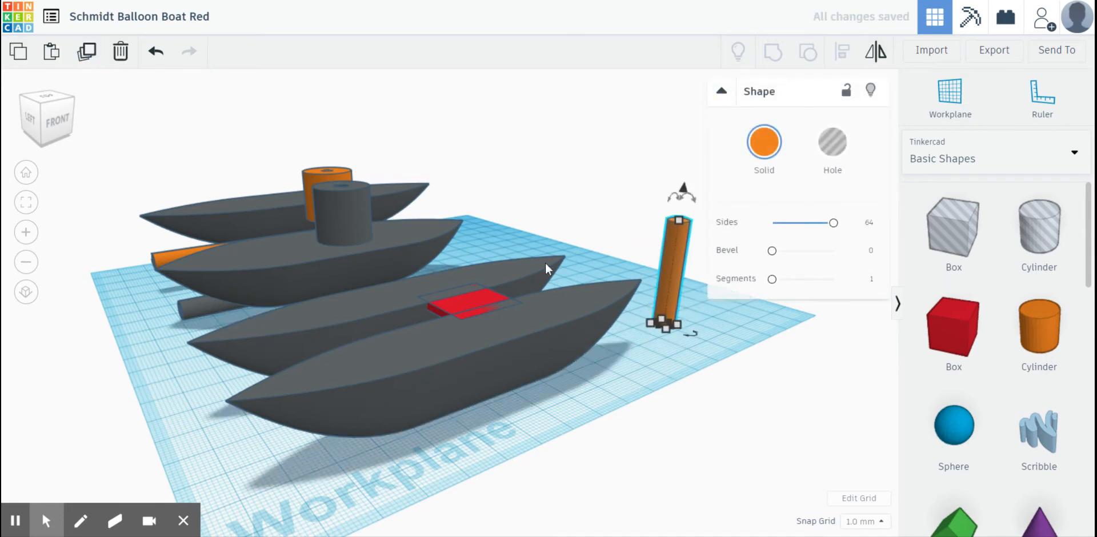
{"action": "left_click", "coordinate": [677, 325]}
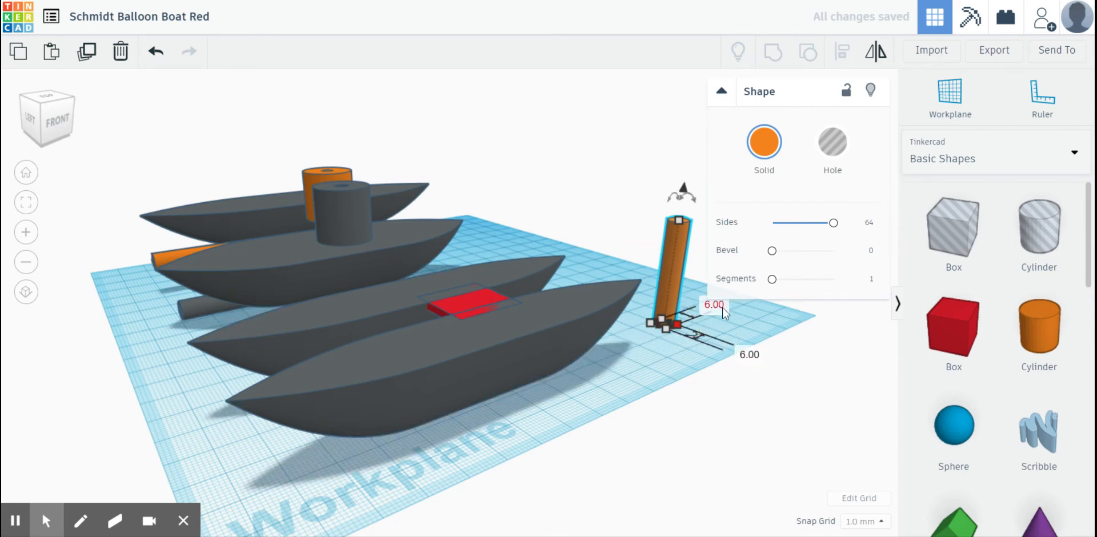
{"action": "key", "text": "Return"}
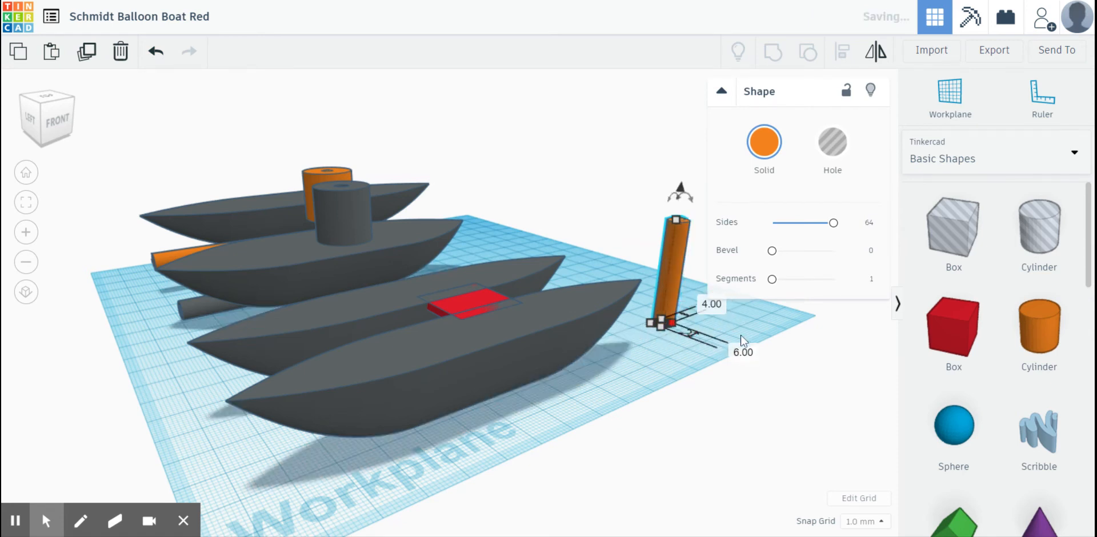
{"action": "left_click", "coordinate": [744, 353]}
{"action": "type", "text": "4"}
{"action": "key", "text": "Return"}
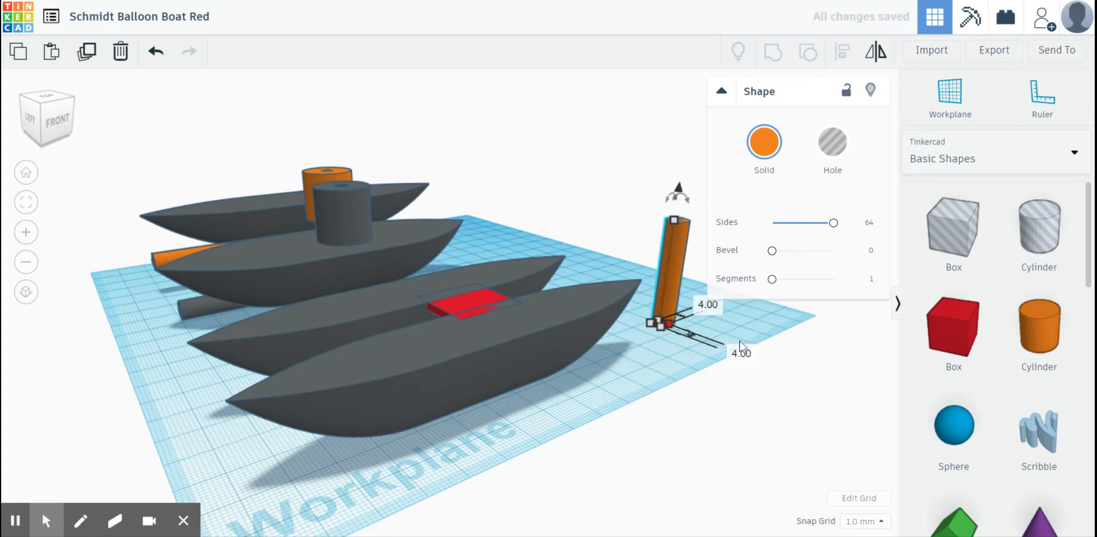
- Select the 6 mm and 4 mm tall cylinders together and align them on a common centre in both horizontal directions
{"action": "left_click", "coordinate": [681, 375]}
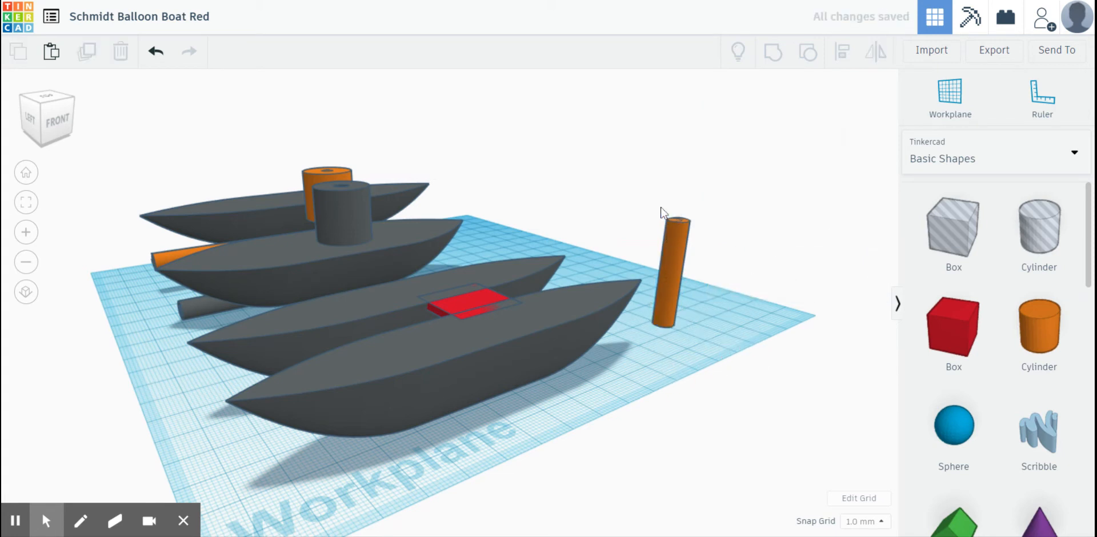
{"action": "left_click", "coordinate": [687, 239]}
{"action": "left_click", "coordinate": [839, 56]}
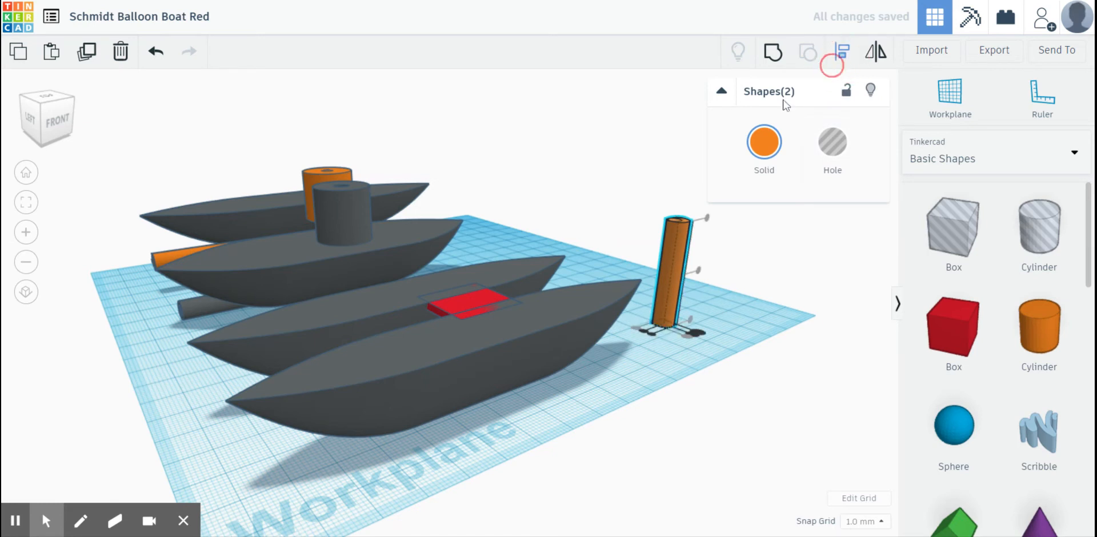
{"action": "left_click", "coordinate": [648, 335]}
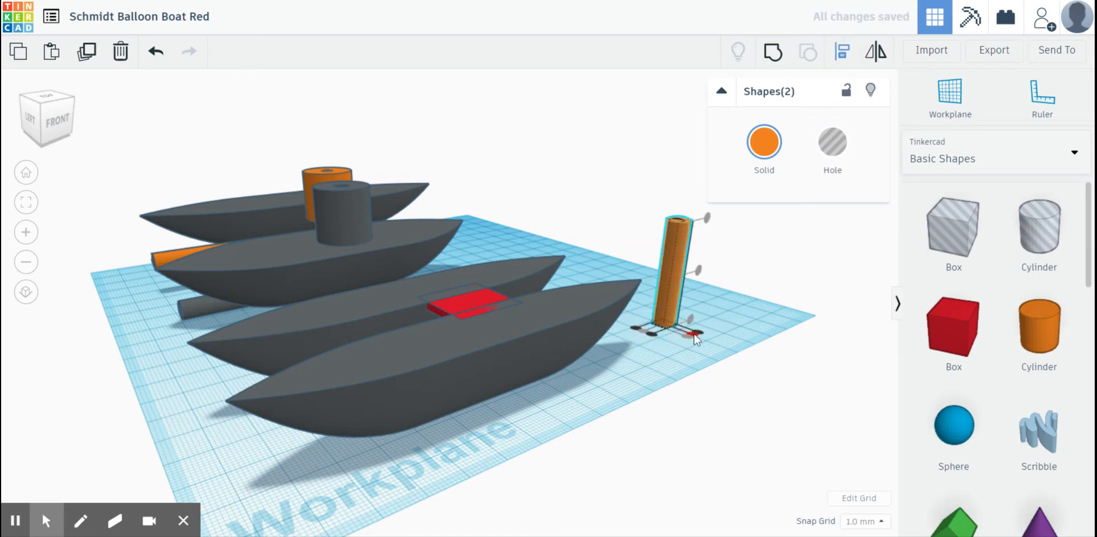
{"action": "left_click", "coordinate": [695, 335]}
{"action": "left_click", "coordinate": [656, 350]}
{"action": "right_click_drag", "start_coordinate": [656, 350], "coordinate": [649, 363]}
- Turn the inner 4 mm cylinder into a hole
{"action": "left_click", "coordinate": [685, 233]}
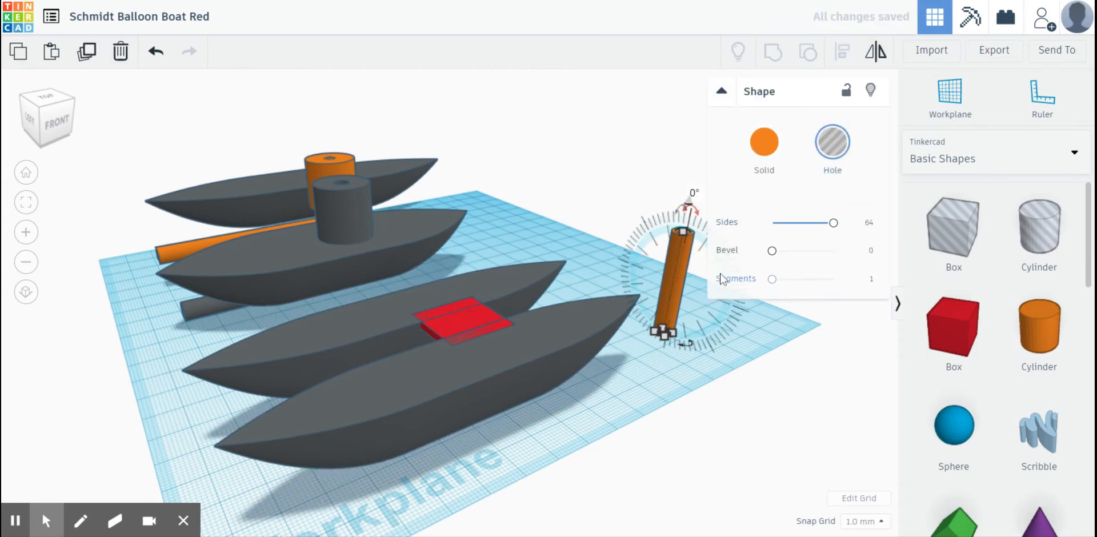
{"action": "left_click", "coordinate": [663, 387]}
{"action": "right_click_drag", "start_coordinate": [663, 387], "coordinate": [571, 389]}
- Duplicate the upright tube with its hole, move the copy between the two hulls and rotate it 90° to lie lengthwise
{"action": "left_click_drag", "start_coordinate": [620, 314], "coordinate": [691, 384]}
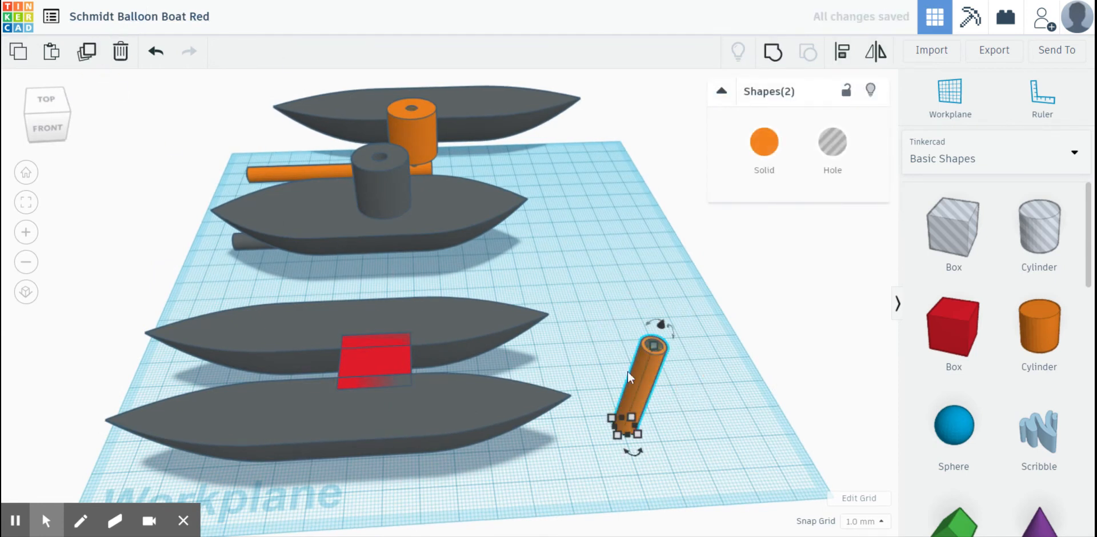
{"action": "left_click_drag", "start_coordinate": [634, 385], "coordinate": [247, 369], "text": "alt"}
{"action": "left_click_drag", "start_coordinate": [239, 303], "coordinate": [310, 362]}
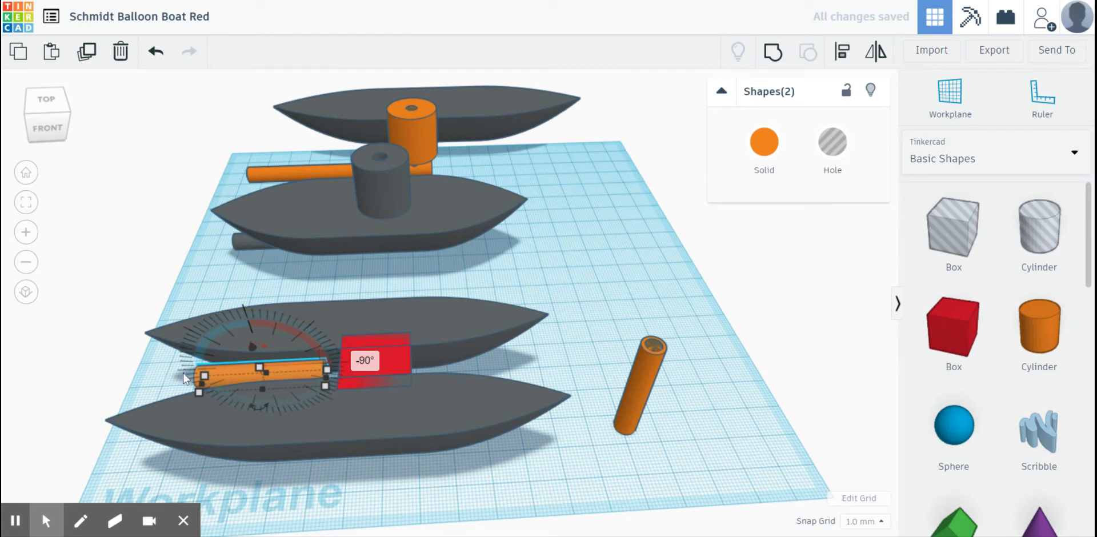
- Lower the horizontal tube to 4 mm above the workplane and slide it 16.5 mm toward the connecting plate
{"action": "left_click_drag", "start_coordinate": [250, 351], "coordinate": [256, 377]}
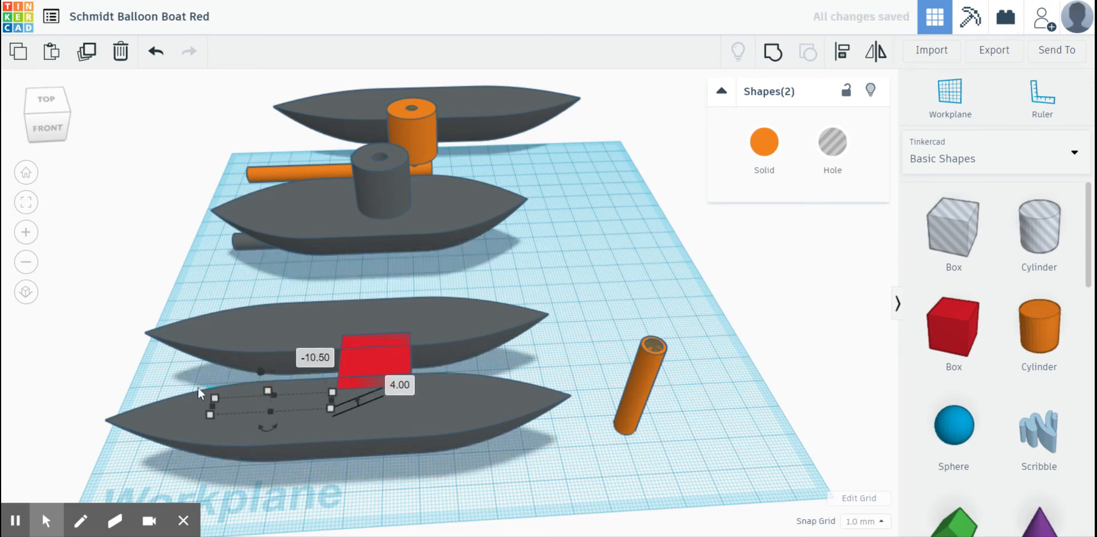
{"action": "right_click_drag", "start_coordinate": [198, 387], "coordinate": [432, 381]}
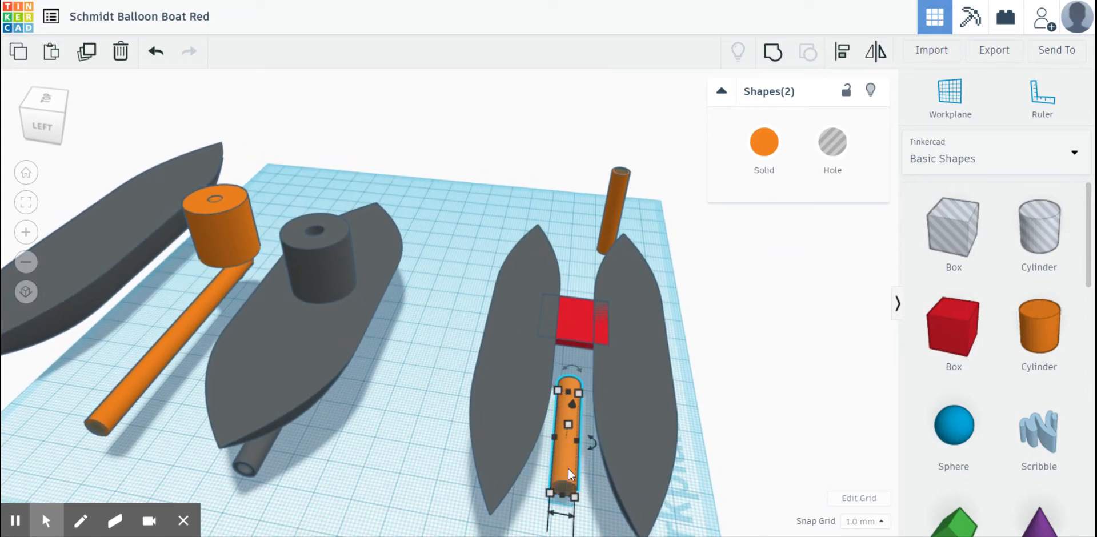
{"action": "left_click_drag", "start_coordinate": [568, 478], "coordinate": [570, 424]}
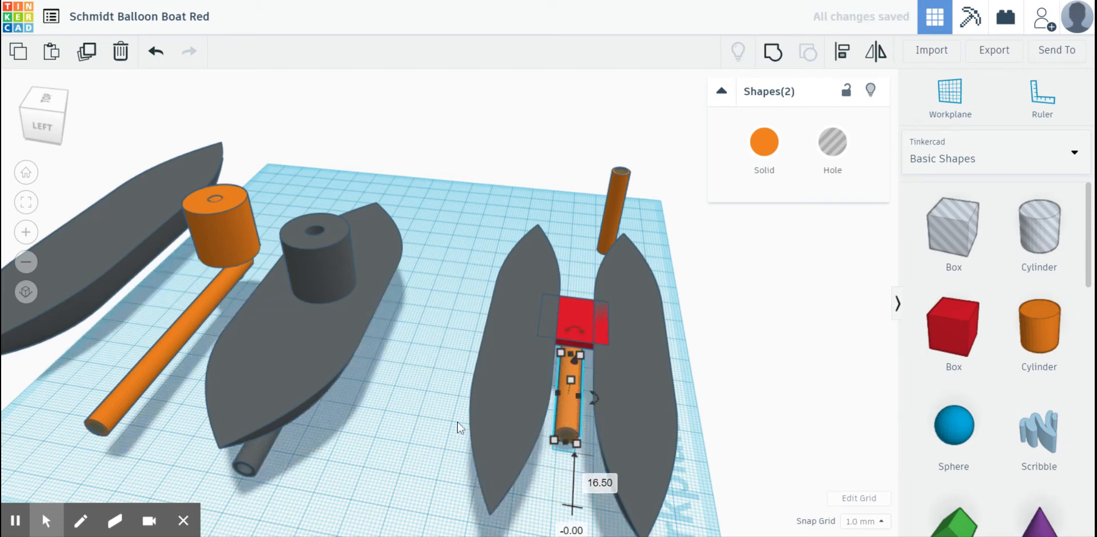
{"action": "left_click", "coordinate": [432, 419]}
{"action": "right_click_drag", "start_coordinate": [432, 419], "coordinate": [432, 358]}
- Select only the two hulls and the red connecting plate and group them into one solid
{"action": "left_click_drag", "start_coordinate": [468, 252], "coordinate": [597, 306]}
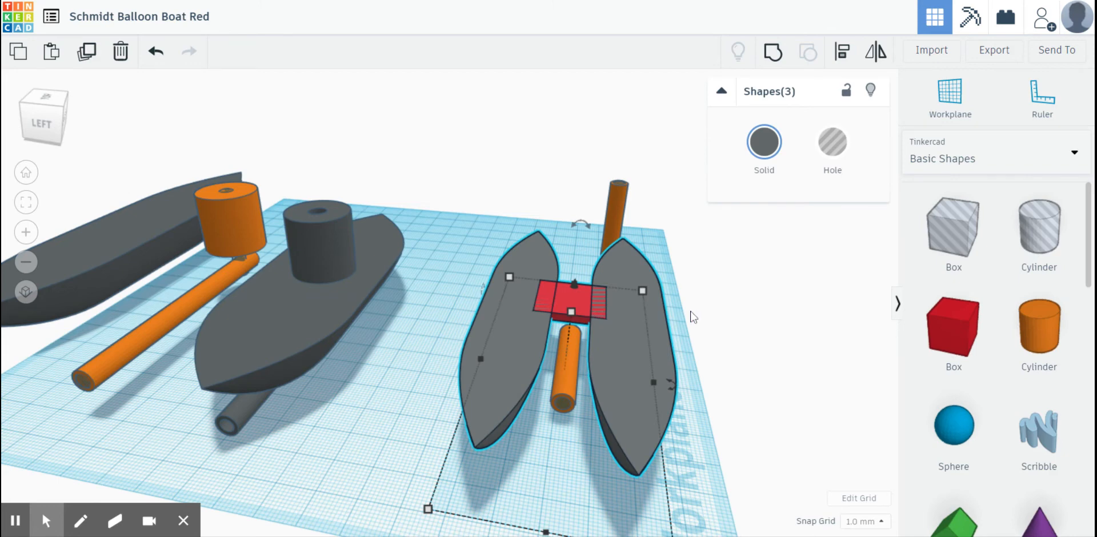
{"action": "right_click_drag", "start_coordinate": [691, 317], "coordinate": [560, 350]}
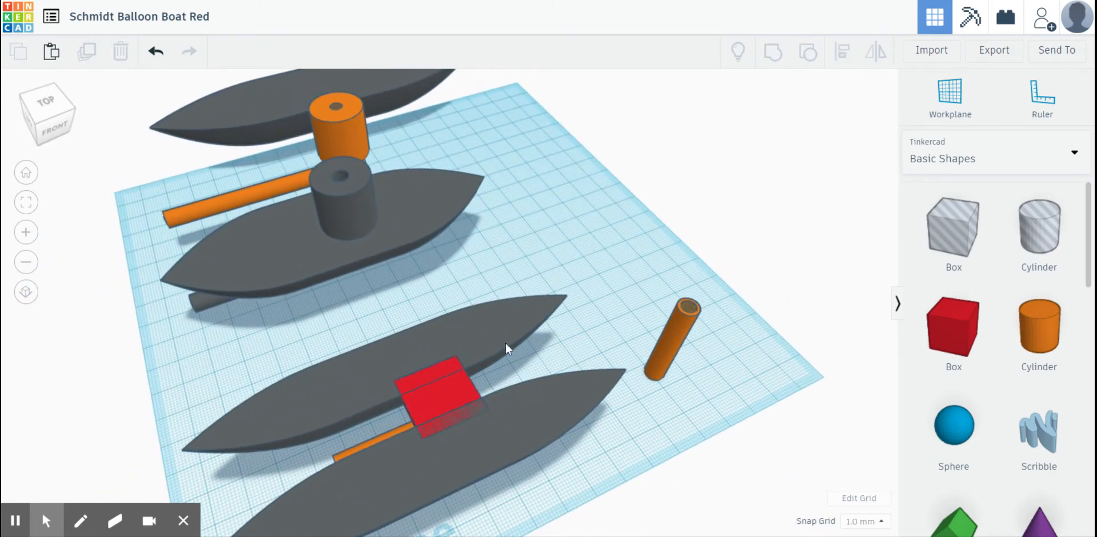
{"action": "left_click_drag", "start_coordinate": [540, 414], "coordinate": [540, 414]}
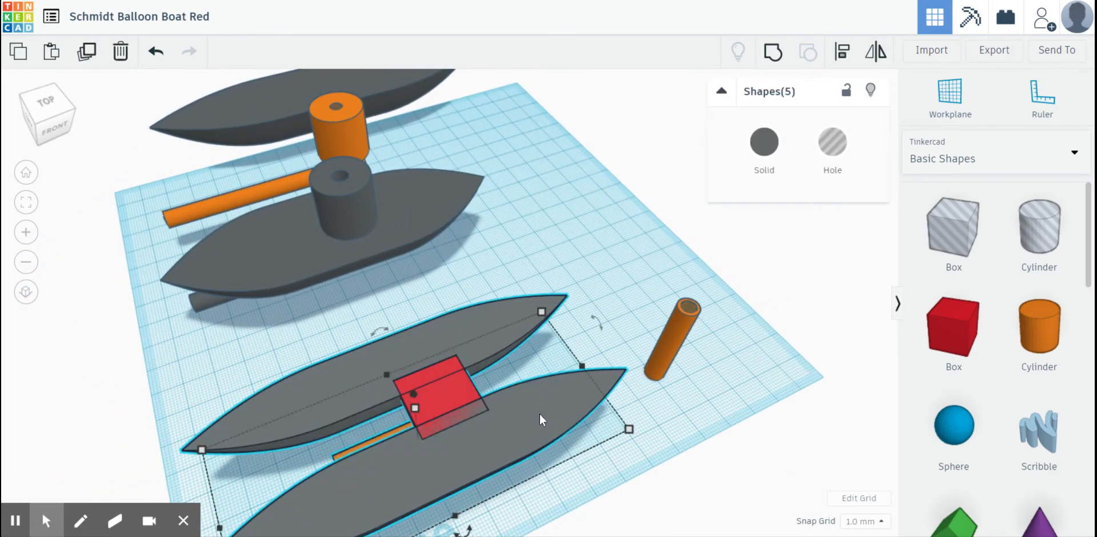
{"action": "right_click_drag", "start_coordinate": [529, 360], "coordinate": [447, 349]}
{"action": "left_click", "coordinate": [443, 320]}
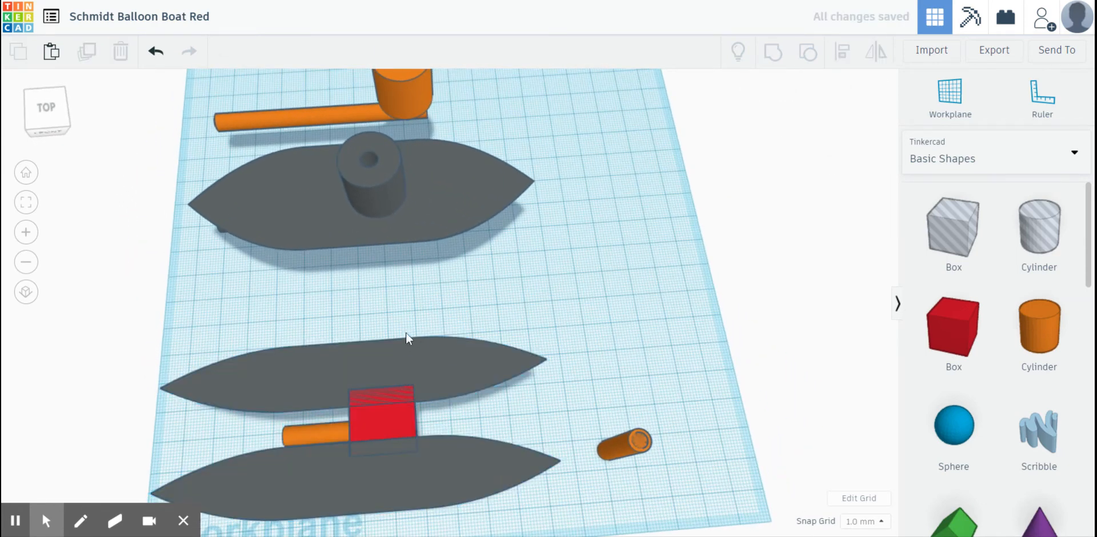
{"action": "left_click_drag", "start_coordinate": [438, 468], "coordinate": [448, 478]}
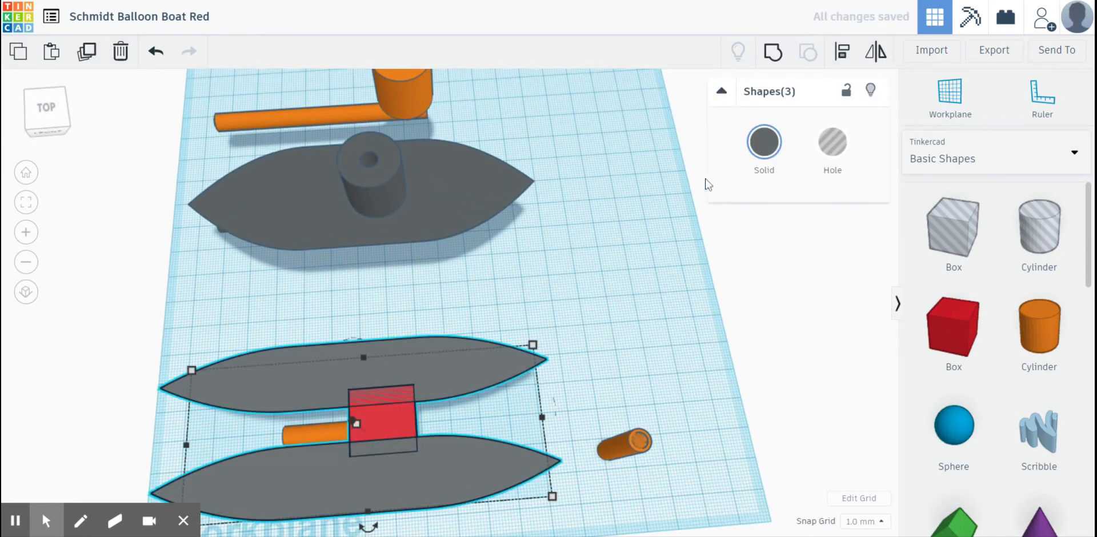
{"action": "left_click", "coordinate": [770, 54]}
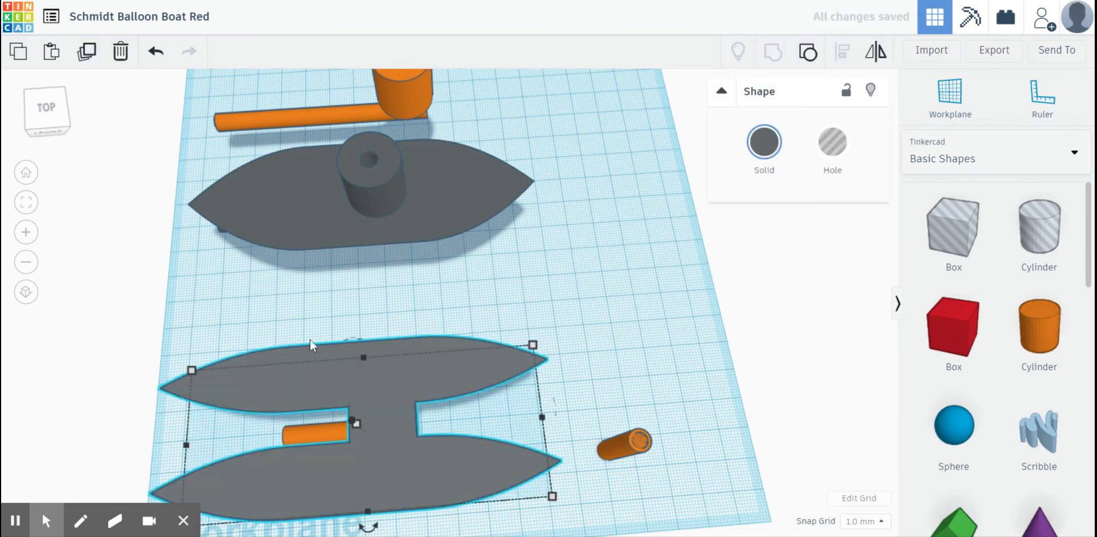
- Align the horizontal tube and its hole with the grouped hulls so the tube is centred across the boat's width
{"action": "right_click_drag", "start_coordinate": [310, 340], "coordinate": [511, 295]}
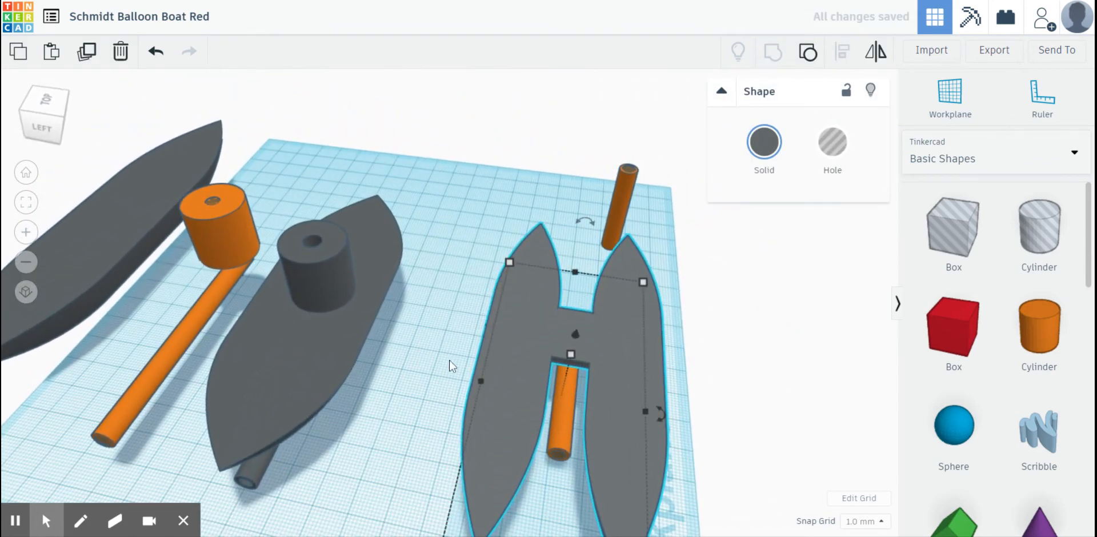
{"action": "left_click_drag", "start_coordinate": [448, 360], "coordinate": [681, 492]}
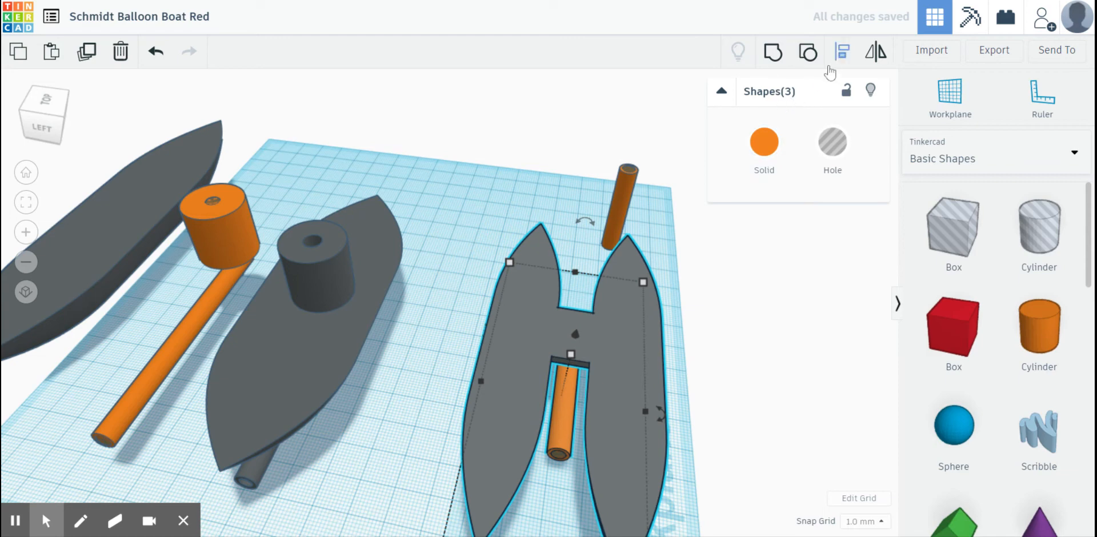
{"action": "left_click", "coordinate": [843, 52]}
{"action": "scroll", "coordinate": [541, 336], "scroll_direction": "down", "scroll_amount": 2}
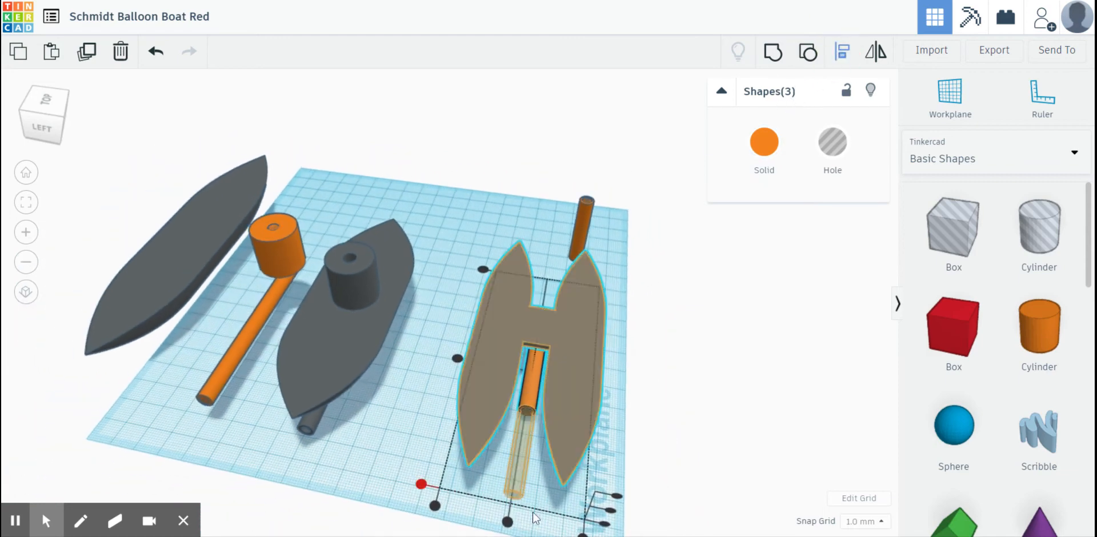
{"action": "left_click", "coordinate": [508, 521]}
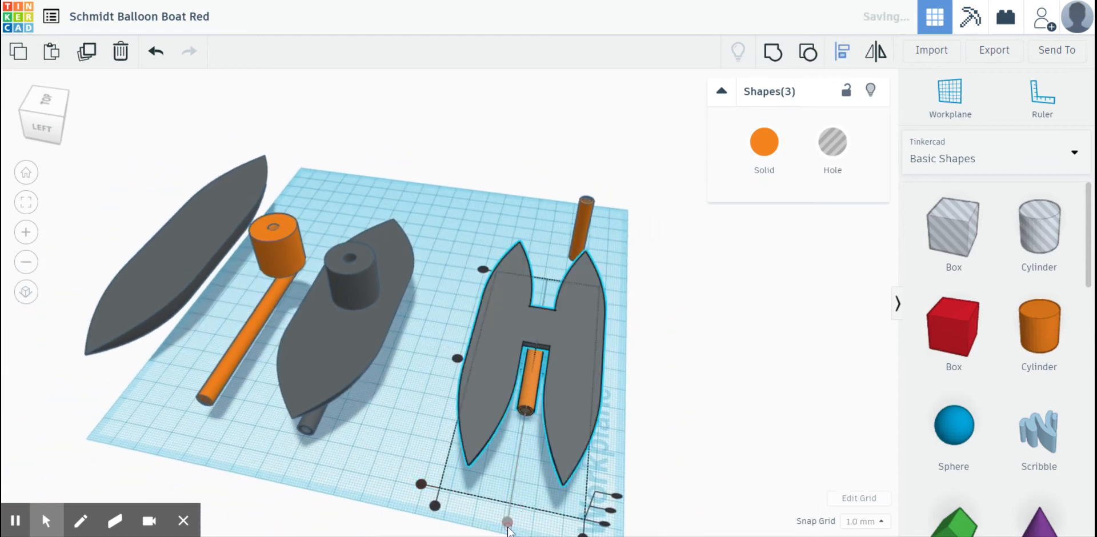
{"action": "left_click", "coordinate": [526, 457]}
- Raise the remaining upright tube and its hole 5 mm and move them onto the plate connecting the hulls
{"action": "right_click_drag", "start_coordinate": [567, 433], "coordinate": [369, 477]}
{"action": "left_click_drag", "start_coordinate": [622, 309], "coordinate": [633, 322]}
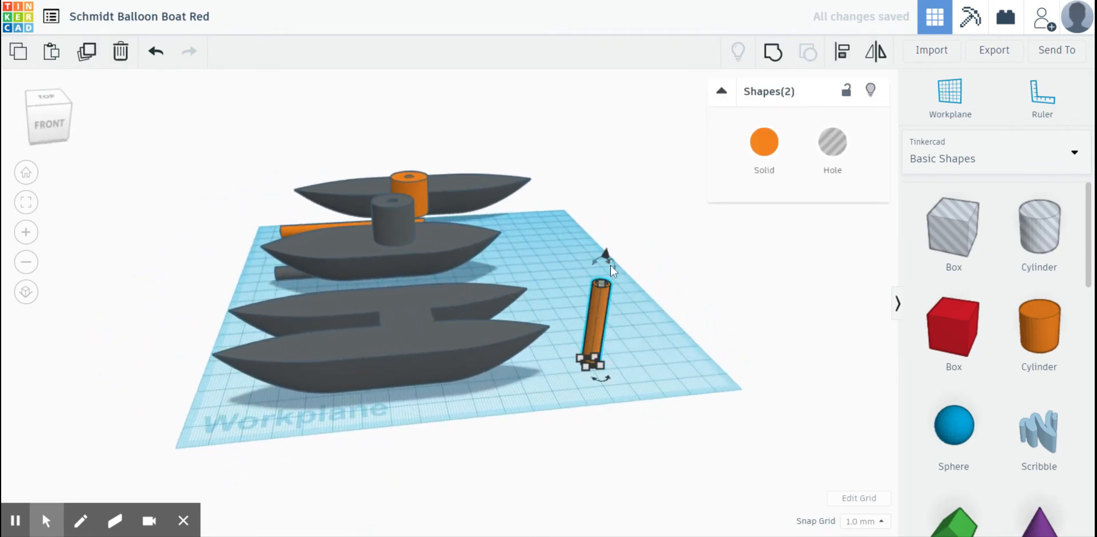
{"action": "left_click_drag", "start_coordinate": [608, 252], "coordinate": [608, 244]}
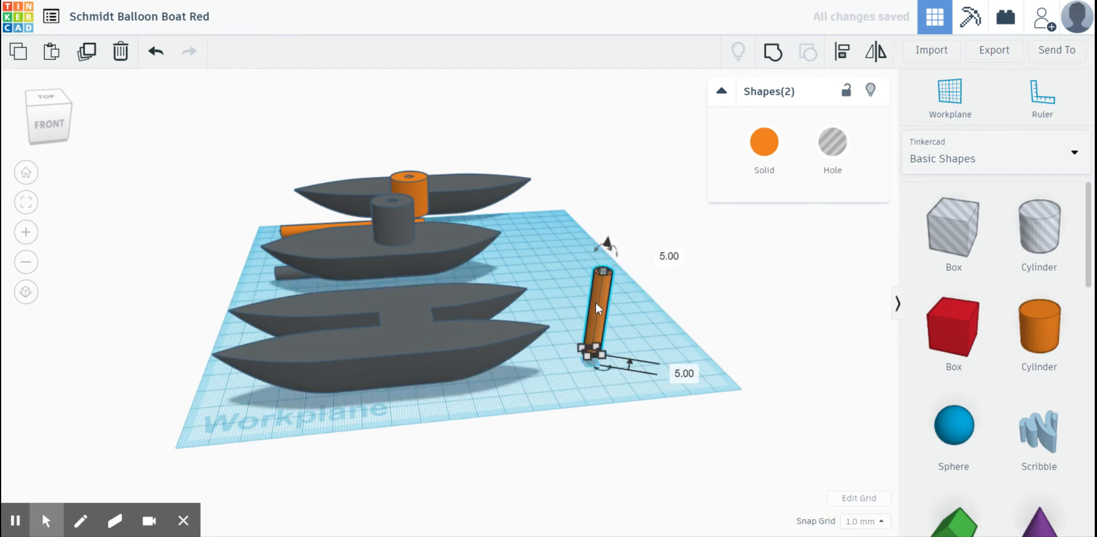
{"action": "left_click_drag", "start_coordinate": [595, 303], "coordinate": [400, 311]}
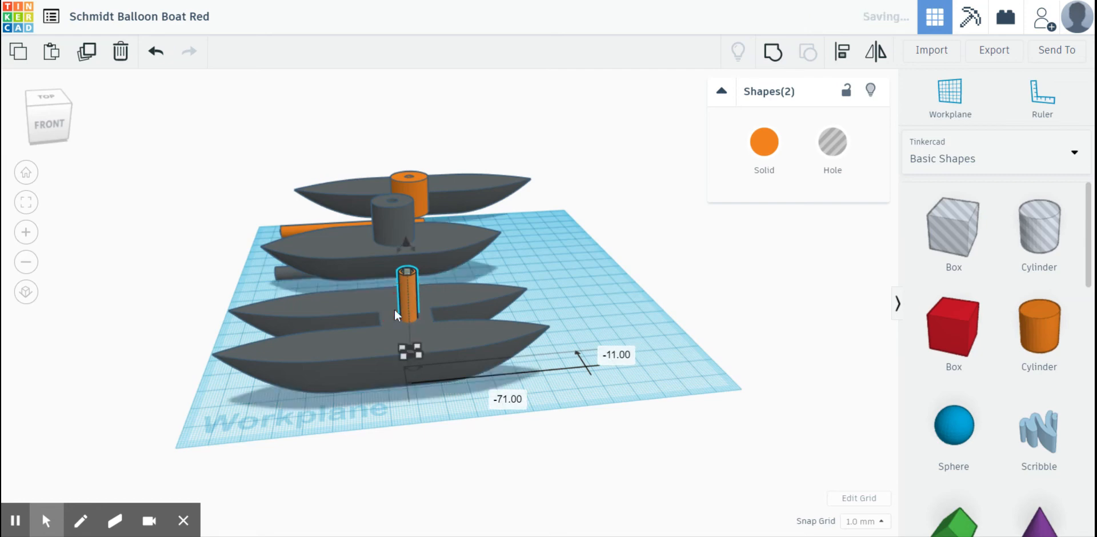
- Select the twin hull with both tubes and align everything to the centre across the boat's width
{"action": "right_click_drag", "start_coordinate": [399, 315], "coordinate": [491, 375]}
{"action": "left_click_drag", "start_coordinate": [457, 293], "coordinate": [621, 377]}
{"action": "left_click", "coordinate": [842, 52]}
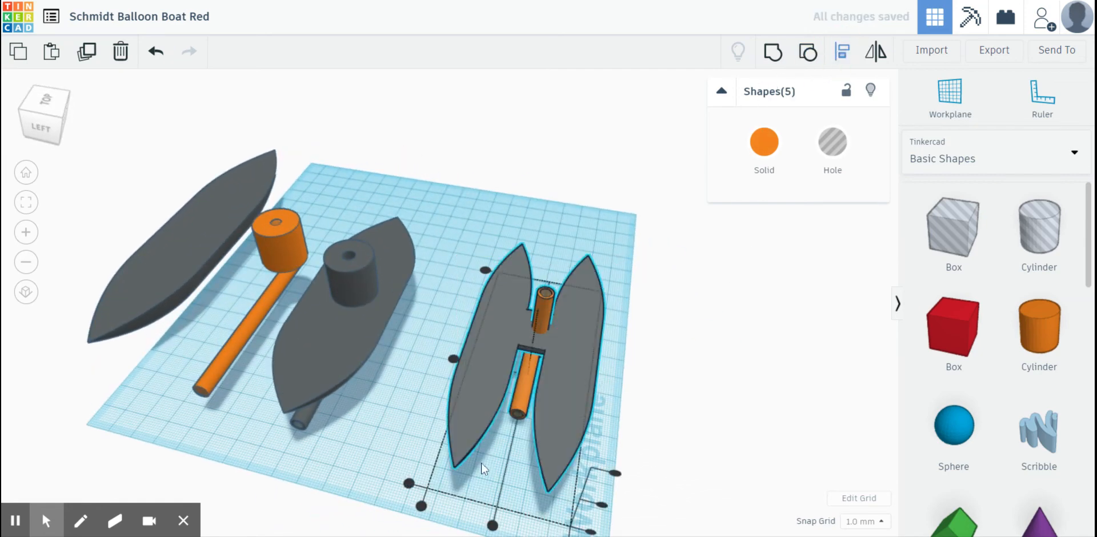
{"action": "left_click", "coordinate": [493, 529]}
- Examine from the front and below how the upright tube's lower end meets the horizontal tube under the connecting plate
{"action": "right_click_drag", "start_coordinate": [492, 478], "coordinate": [279, 365]}
{"action": "scroll", "coordinate": [225, 362], "scroll_direction": "up", "scroll_amount": 5}
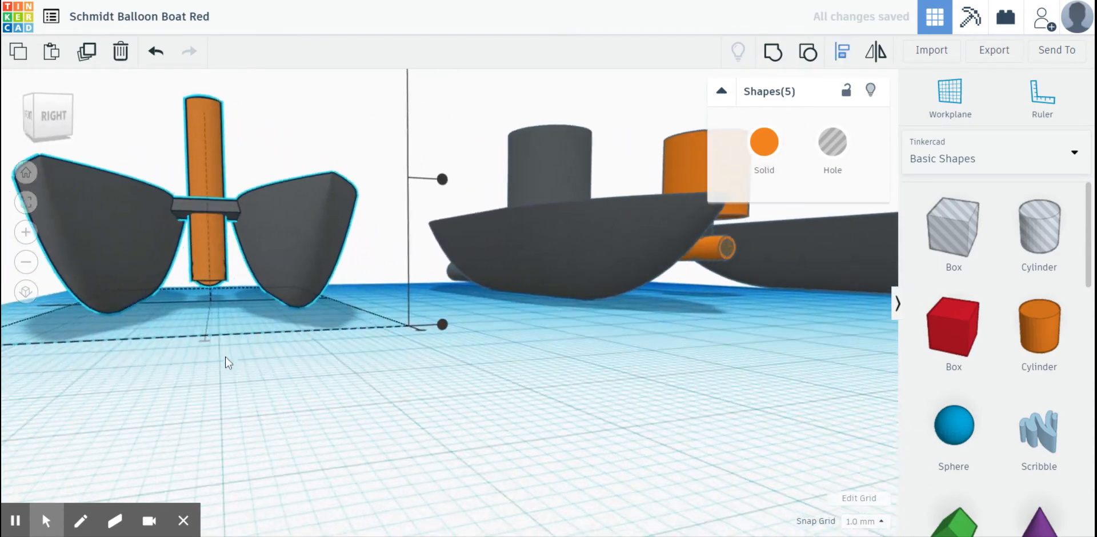
{"action": "middle_click_drag", "start_coordinate": [224, 355], "coordinate": [324, 392]}
{"action": "scroll", "coordinate": [246, 379], "scroll_direction": "up", "scroll_amount": 5}
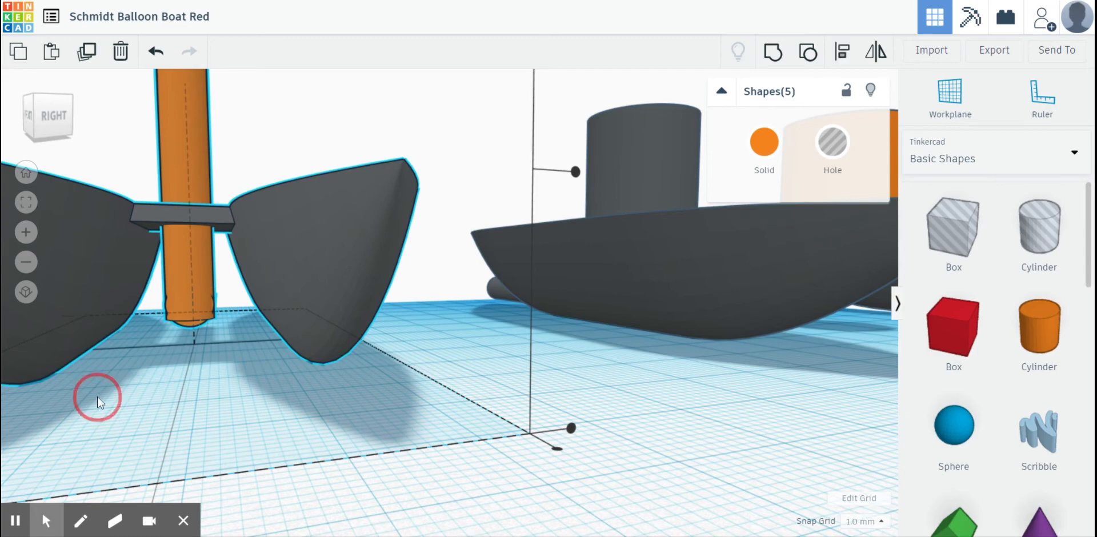
{"action": "middle_click_drag", "start_coordinate": [97, 397], "coordinate": [132, 394]}
{"action": "scroll", "coordinate": [191, 380], "scroll_direction": "up", "scroll_amount": 6}
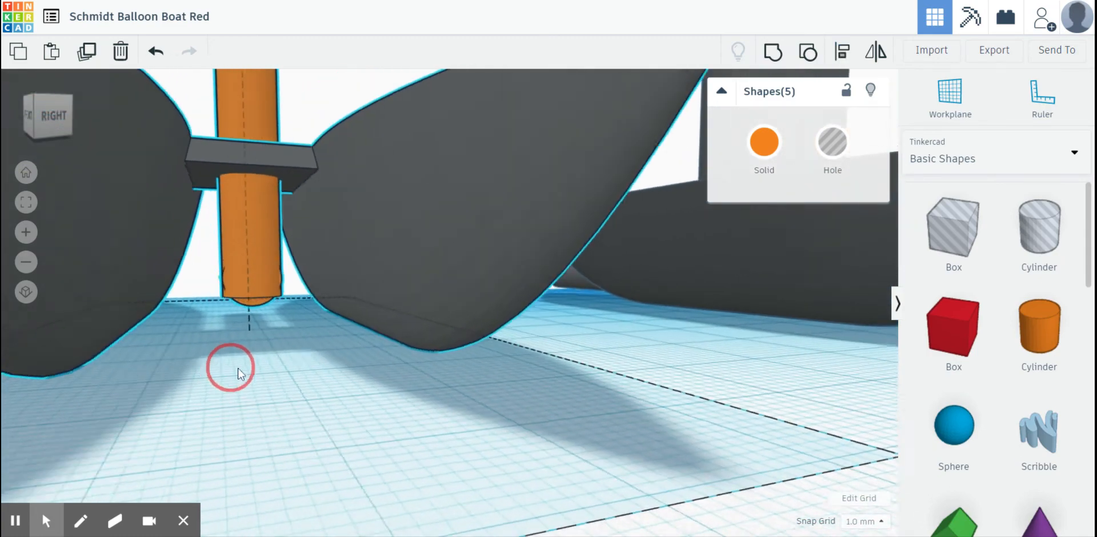
{"action": "middle_click_drag", "start_coordinate": [228, 368], "coordinate": [368, 388]}
{"action": "scroll", "coordinate": [350, 381], "scroll_direction": "up", "scroll_amount": 3}
{"action": "right_click_drag", "start_coordinate": [323, 378], "coordinate": [329, 291]}
{"action": "left_click", "coordinate": [200, 154]}
{"action": "scroll", "coordinate": [202, 158], "scroll_direction": "down", "scroll_amount": 3}
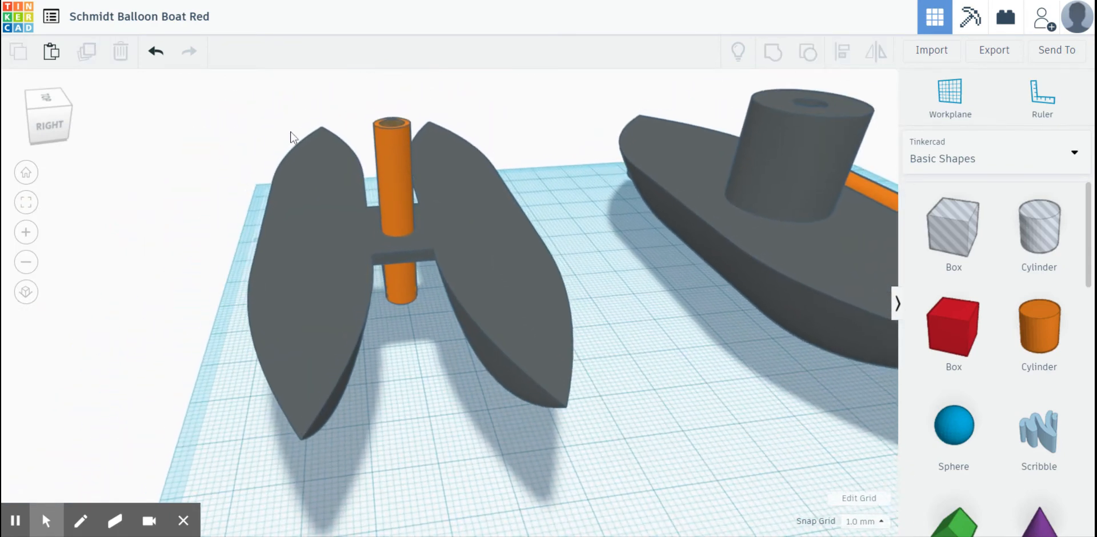
- Lower the upright tube's solid outer cylinder by 1 mm to 4 mm above the workplane
{"action": "left_click", "coordinate": [401, 146]}
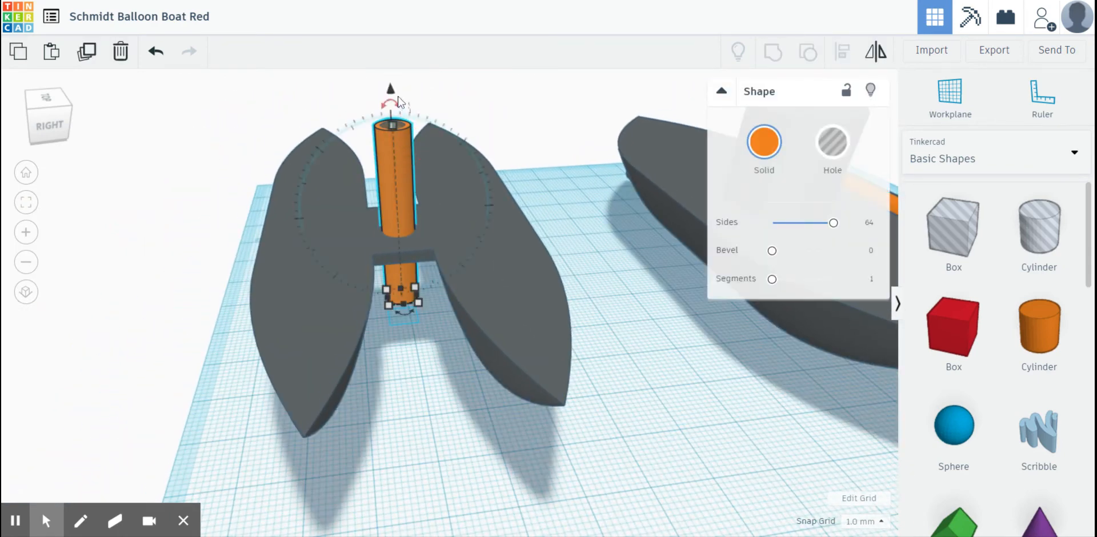
{"action": "left_click_drag", "start_coordinate": [393, 94], "coordinate": [392, 97]}
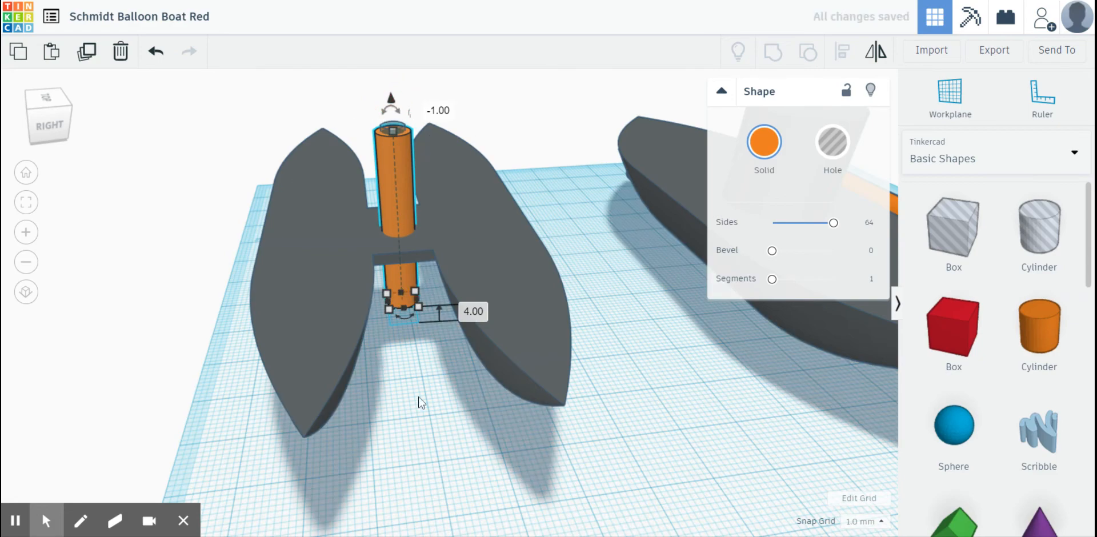
{"action": "left_click", "coordinate": [413, 421]}
{"action": "right_click_drag", "start_coordinate": [413, 422], "coordinate": [546, 406]}
{"action": "scroll", "coordinate": [546, 406], "scroll_direction": "down", "scroll_amount": 5}
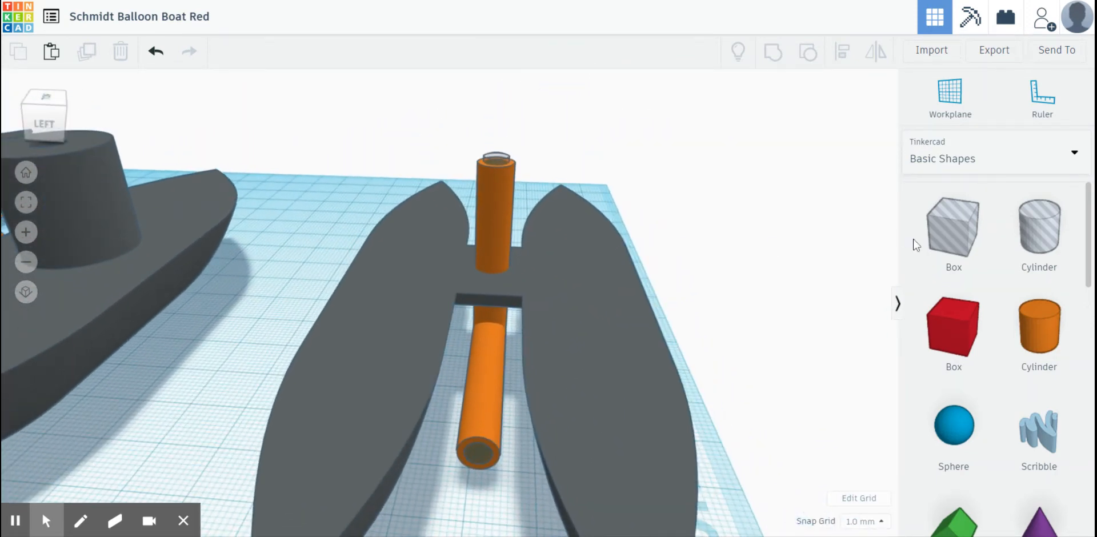
- Set a workplane on the twin-hull deck, place a solid cylinder around the upright tube and set its sides to 64
{"action": "left_click_drag", "start_coordinate": [1040, 325], "coordinate": [695, 224]}
{"action": "key", "text": "Delete"}
{"action": "left_click", "coordinate": [565, 281]}
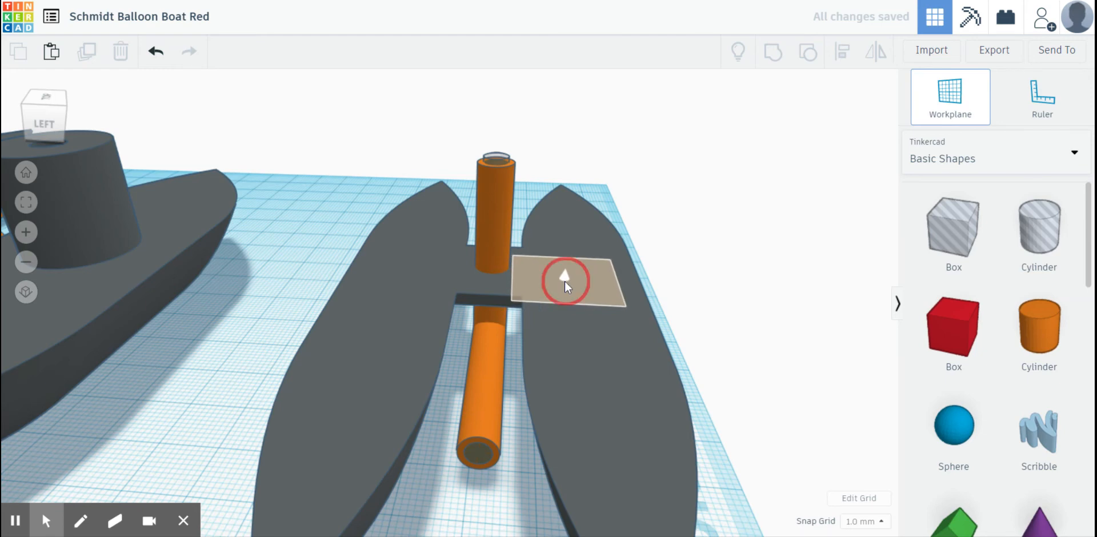
{"action": "left_click_drag", "start_coordinate": [1017, 337], "coordinate": [498, 272]}
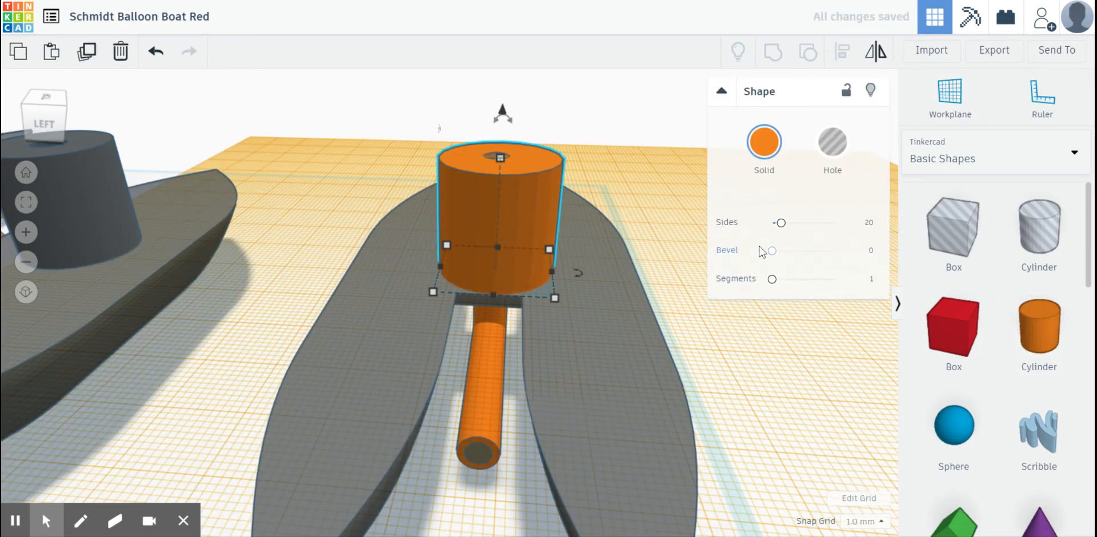
{"action": "left_click_drag", "start_coordinate": [782, 230], "coordinate": [877, 222]}
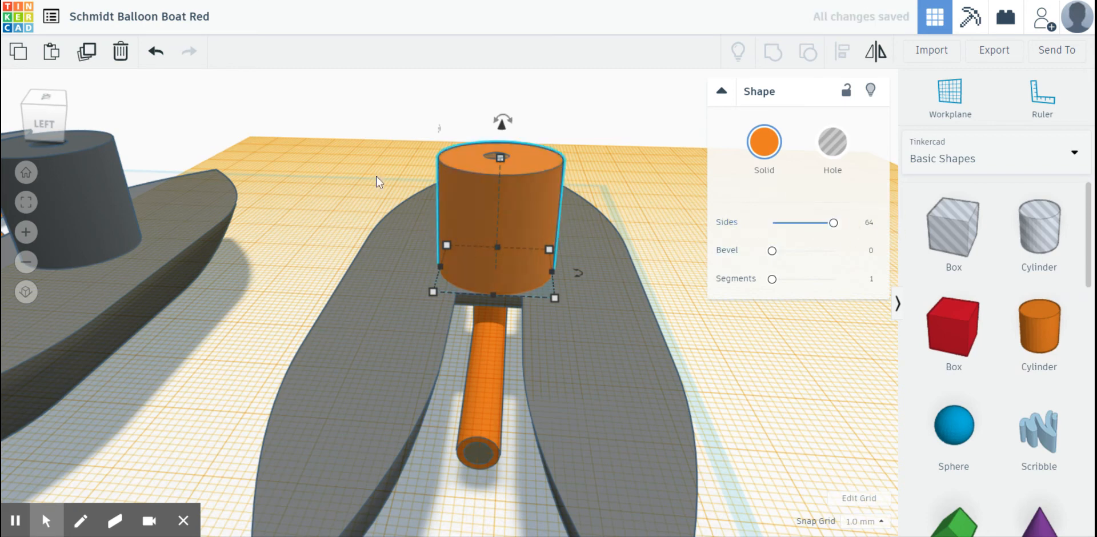
- Select all parts of the twin-hull boat and align them to the centre across its width
{"action": "left_click_drag", "start_coordinate": [396, 193], "coordinate": [641, 458]}
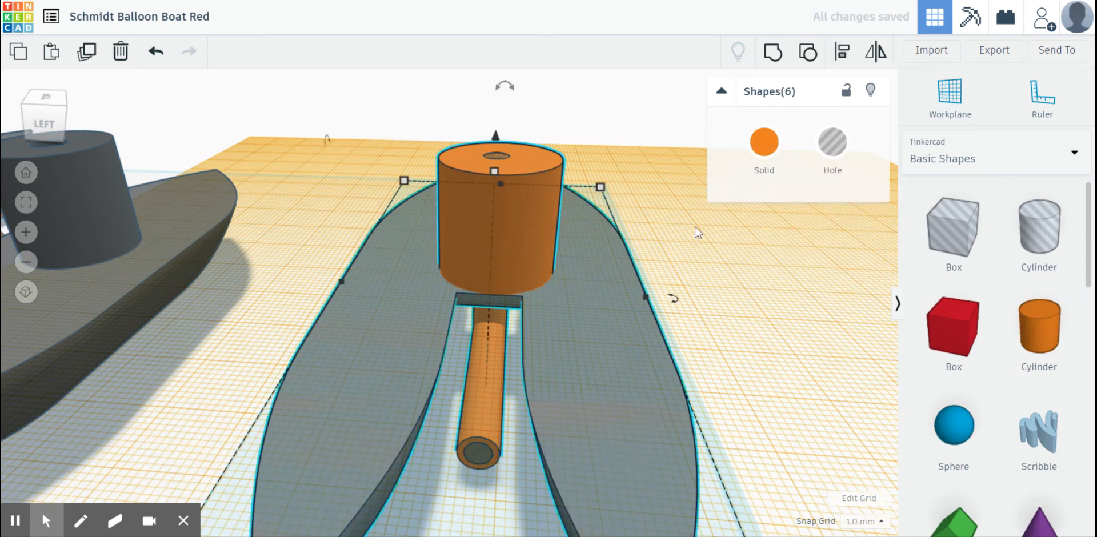
{"action": "left_click", "coordinate": [842, 53]}
{"action": "scroll", "coordinate": [472, 390], "scroll_direction": "down", "scroll_amount": 5}
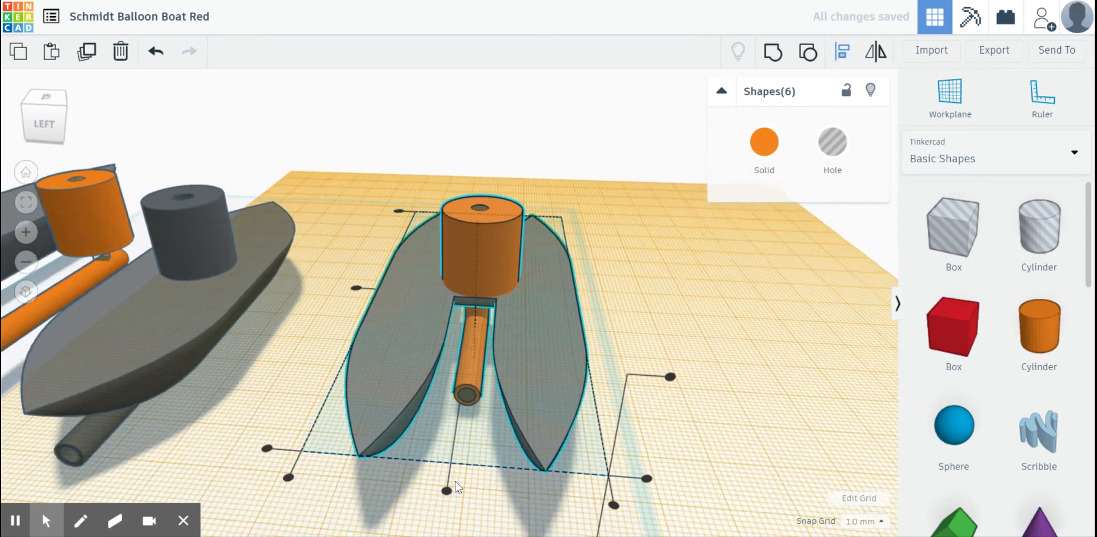
{"action": "left_click", "coordinate": [447, 444]}
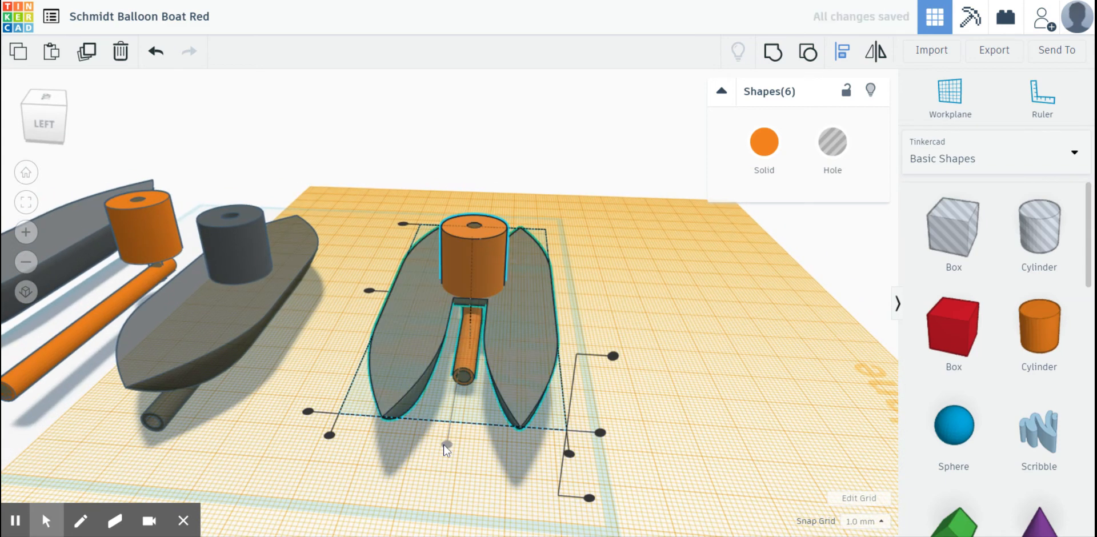
{"action": "left_click", "coordinate": [613, 301]}
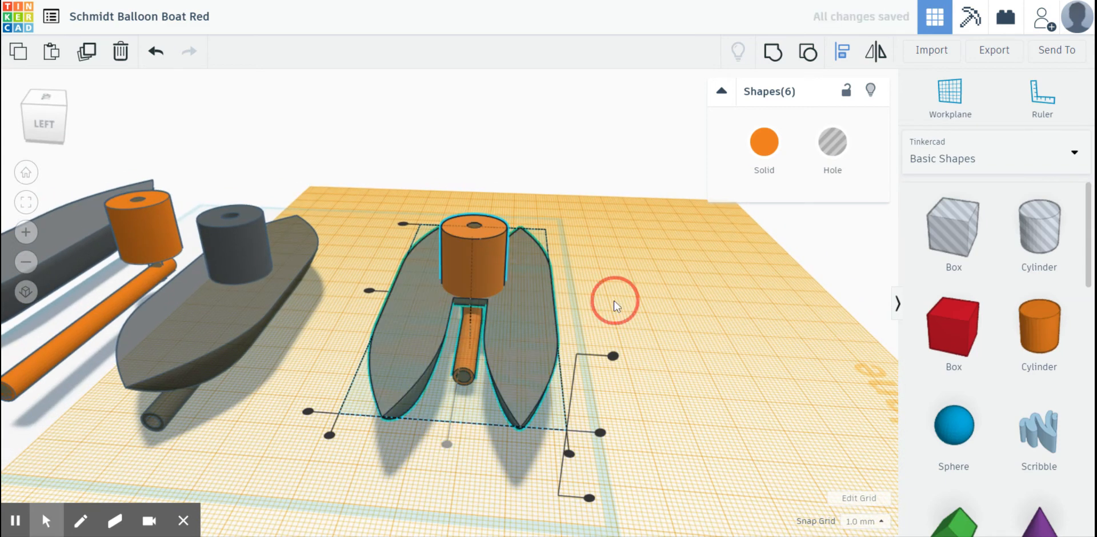
- Return the workplane from the twin-hull deck to the default base grid
{"action": "left_click", "coordinate": [477, 226]}
{"action": "left_click", "coordinate": [536, 200]}
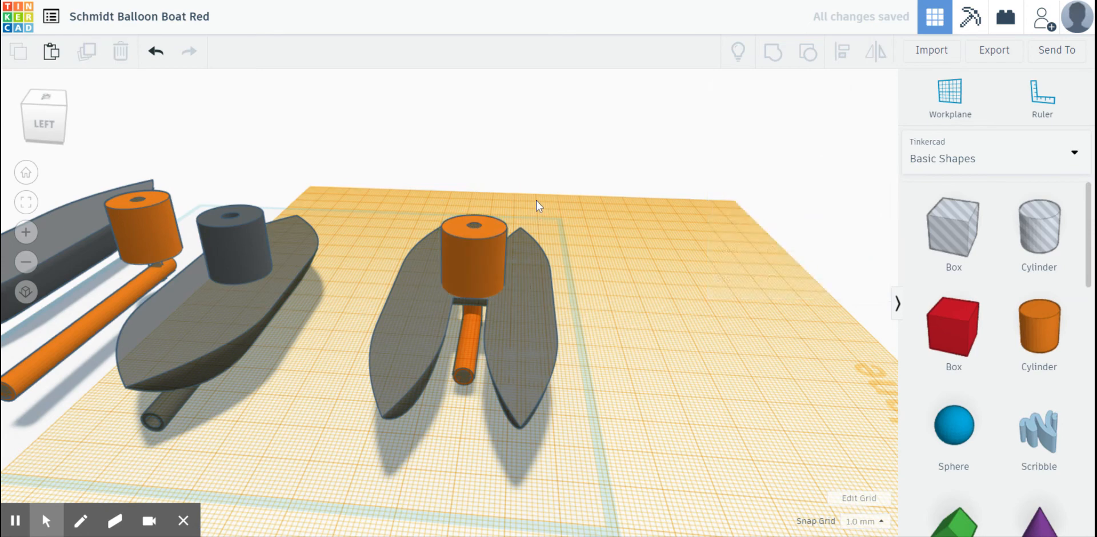
{"action": "right_click_drag", "start_coordinate": [536, 200], "coordinate": [521, 220]}
{"action": "left_click", "coordinate": [950, 97]}
{"action": "left_click", "coordinate": [715, 203]}
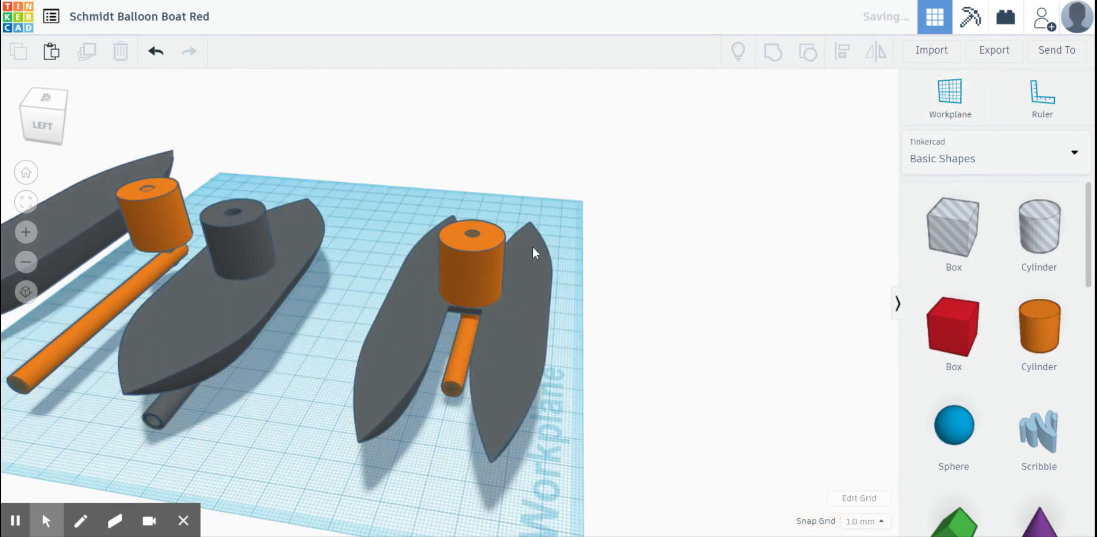
- Resize the upright hole cylinder inside the balloon holder to 6 mm by 6 mm
{"action": "right_click_drag", "start_coordinate": [478, 252], "coordinate": [459, 309]}
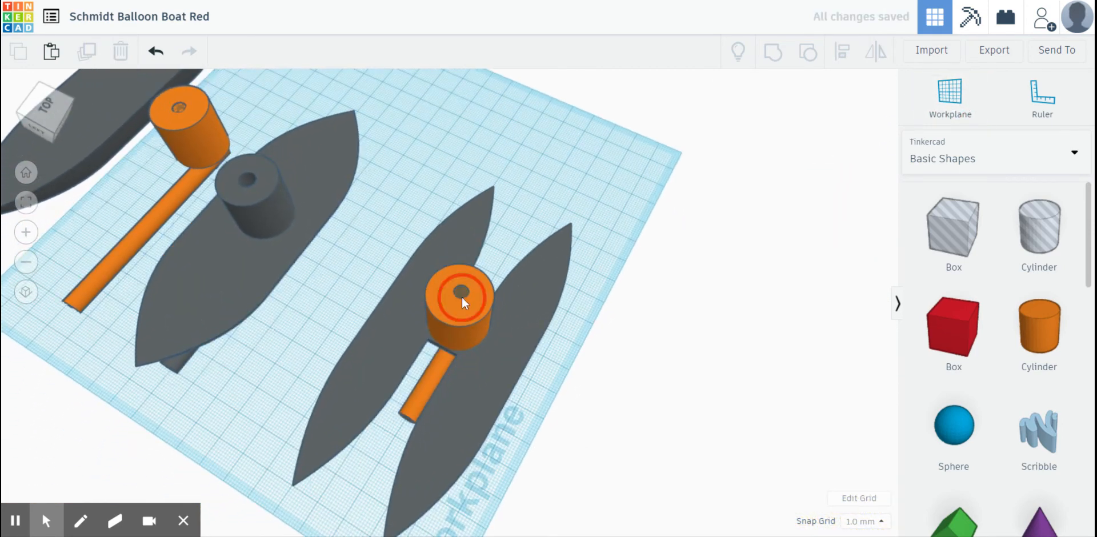
{"action": "left_click", "coordinate": [462, 297]}
{"action": "mouse_move", "coordinate": [456, 351]}
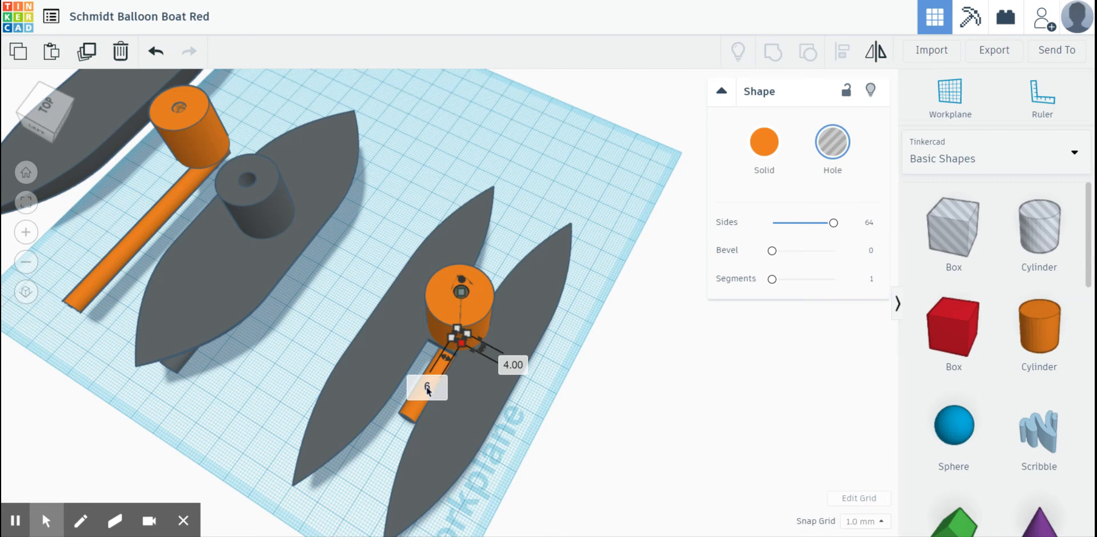
{"action": "left_click", "coordinate": [516, 367]}
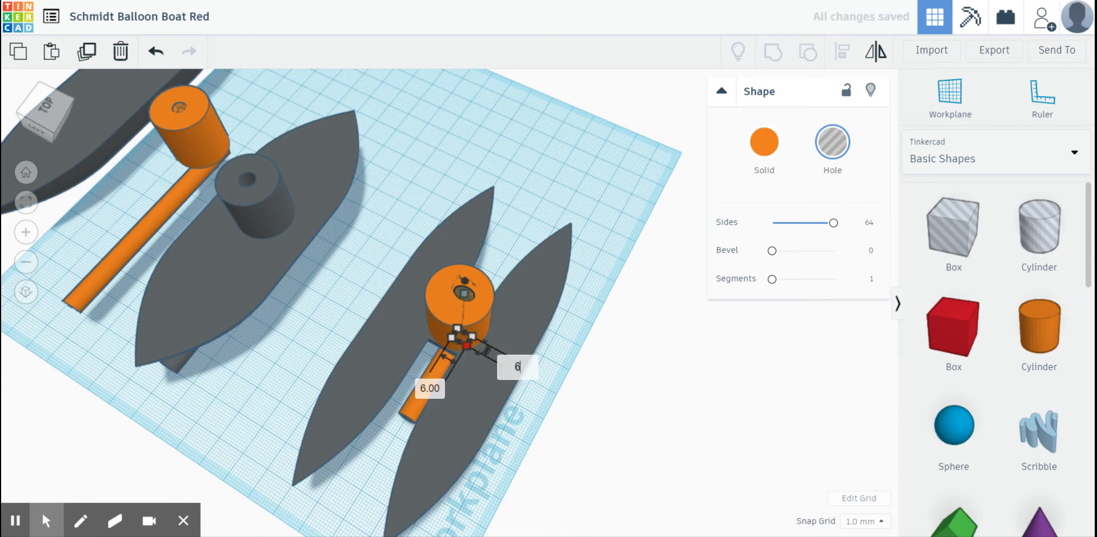
{"action": "key", "text": "Return"}
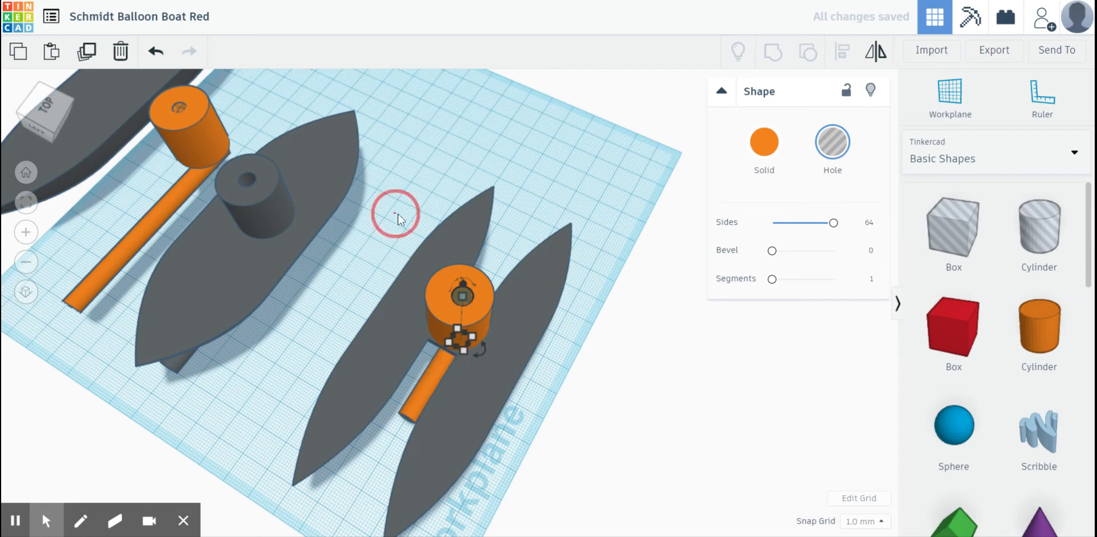
- Align all twin-hull parts, including the 6 mm hole, to the centre across the width and group them
{"action": "left_click_drag", "start_coordinate": [393, 211], "coordinate": [558, 454]}
{"action": "left_click", "coordinate": [841, 64]}
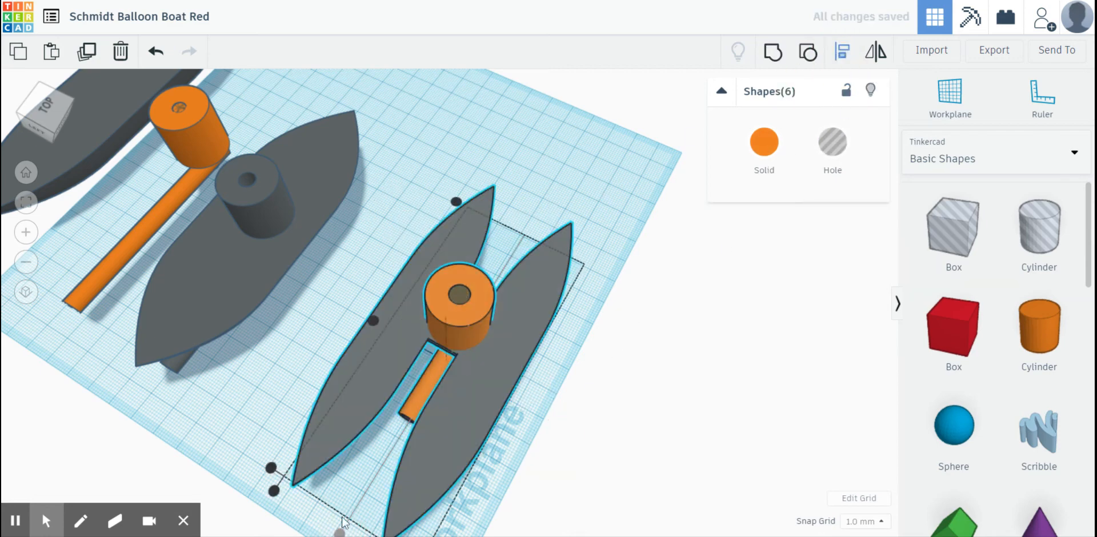
{"action": "left_click", "coordinate": [772, 56]}
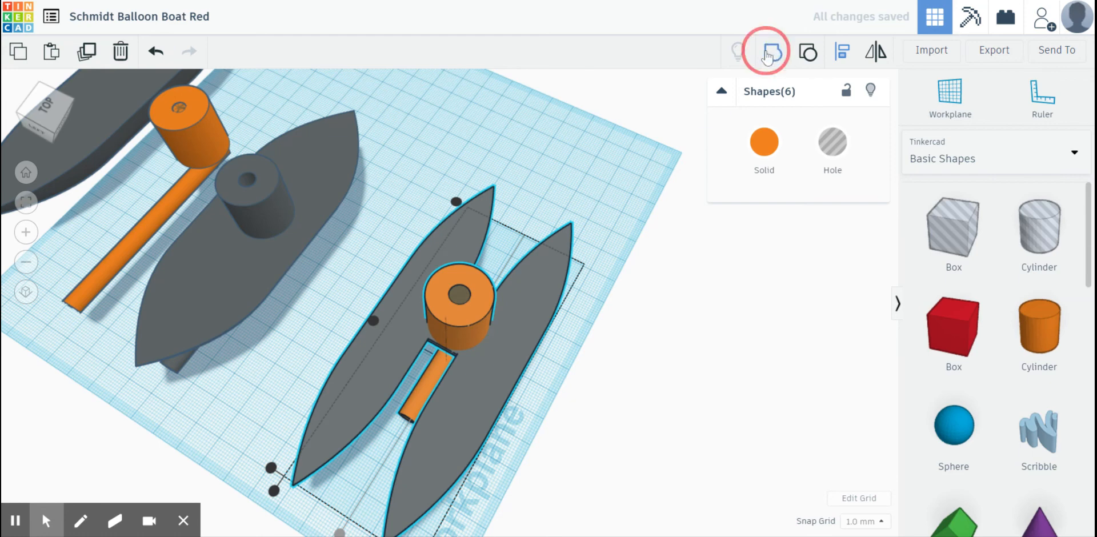
{"action": "right_click_drag", "start_coordinate": [575, 422], "coordinate": [384, 320]}
{"action": "right_click_drag", "start_coordinate": [435, 224], "coordinate": [387, 231]}
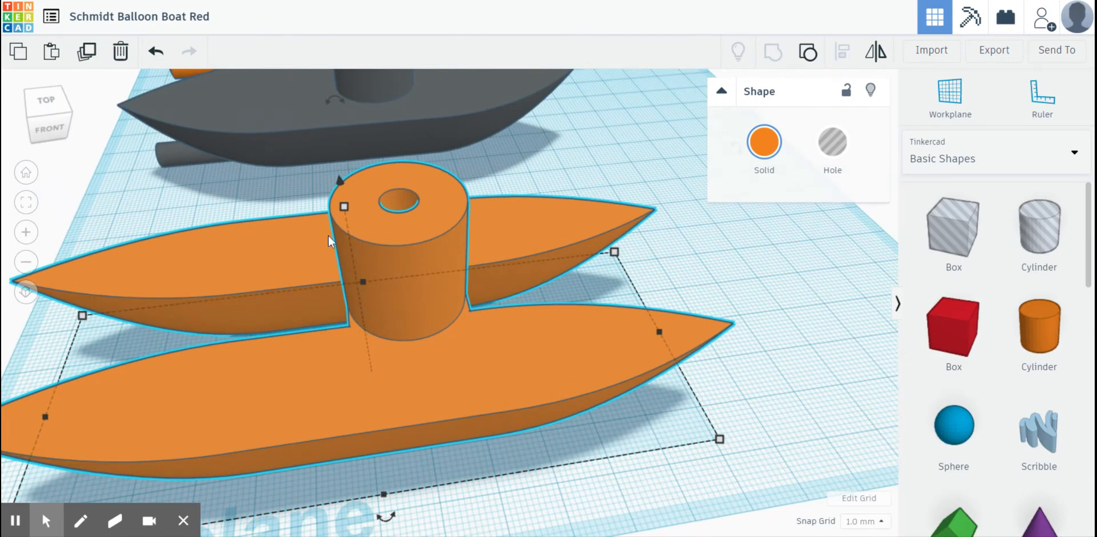
{"action": "scroll", "coordinate": [535, 195], "scroll_direction": "down", "scroll_amount": 5}
{"action": "left_click", "coordinate": [535, 196]}
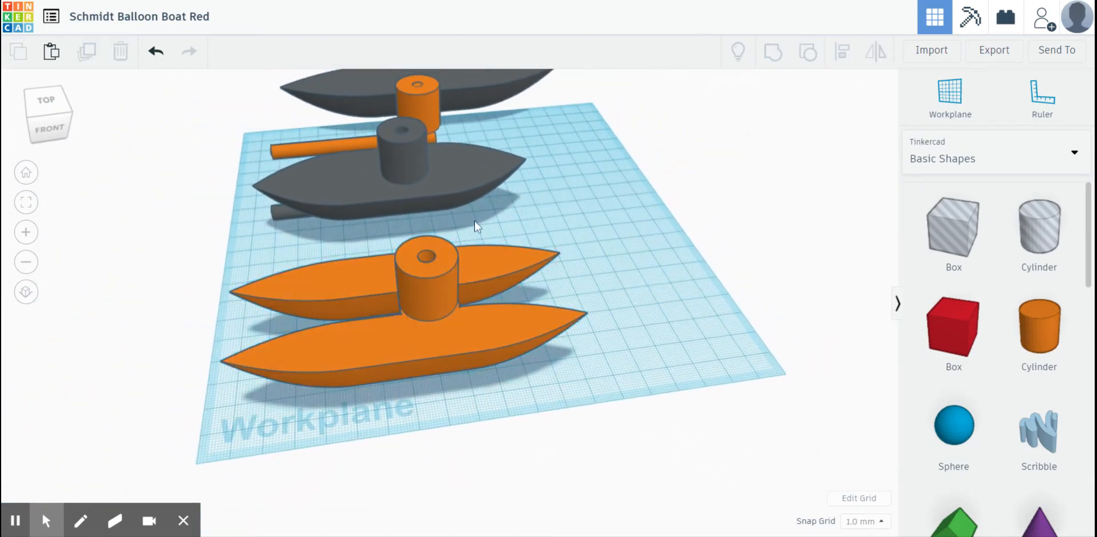
- Switch the grouped twin-hull boat to a hole and examine how the upright passage meets the horizontal tube
{"action": "right_click_drag", "start_coordinate": [449, 280], "coordinate": [678, 277]}
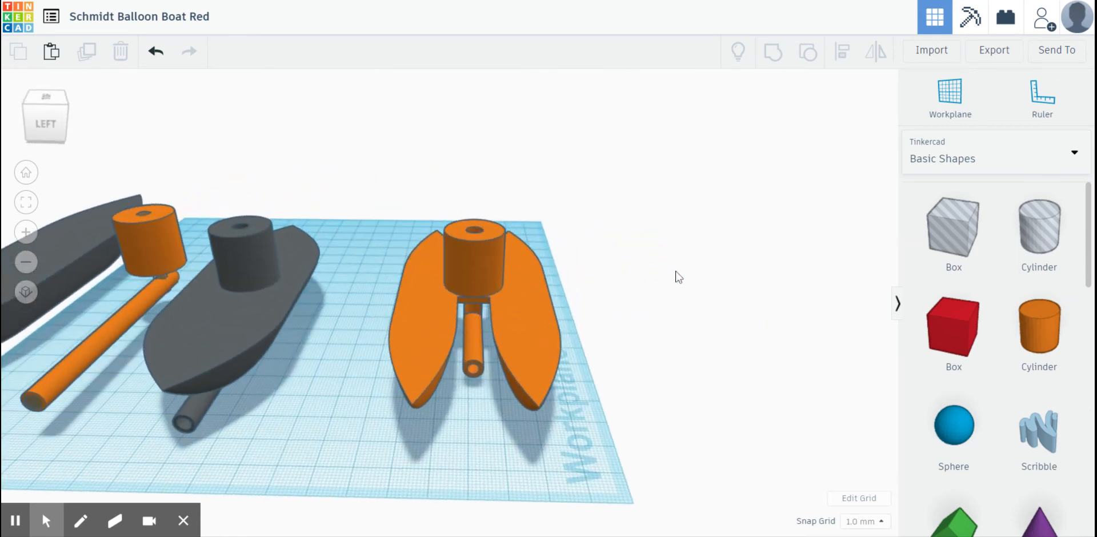
{"action": "right_click_drag", "start_coordinate": [489, 279], "coordinate": [478, 263]}
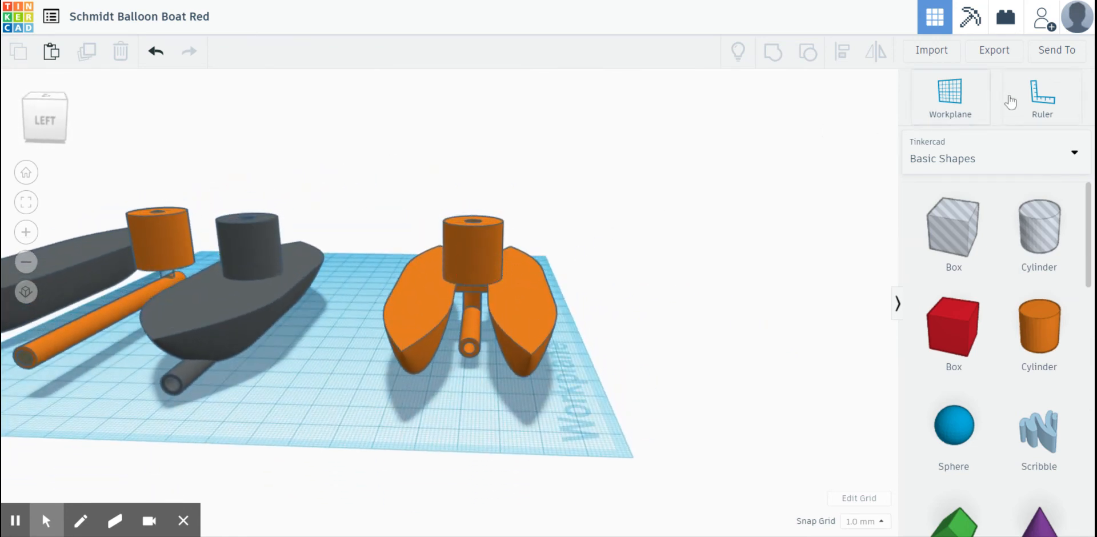
{"action": "left_click", "coordinate": [498, 270]}
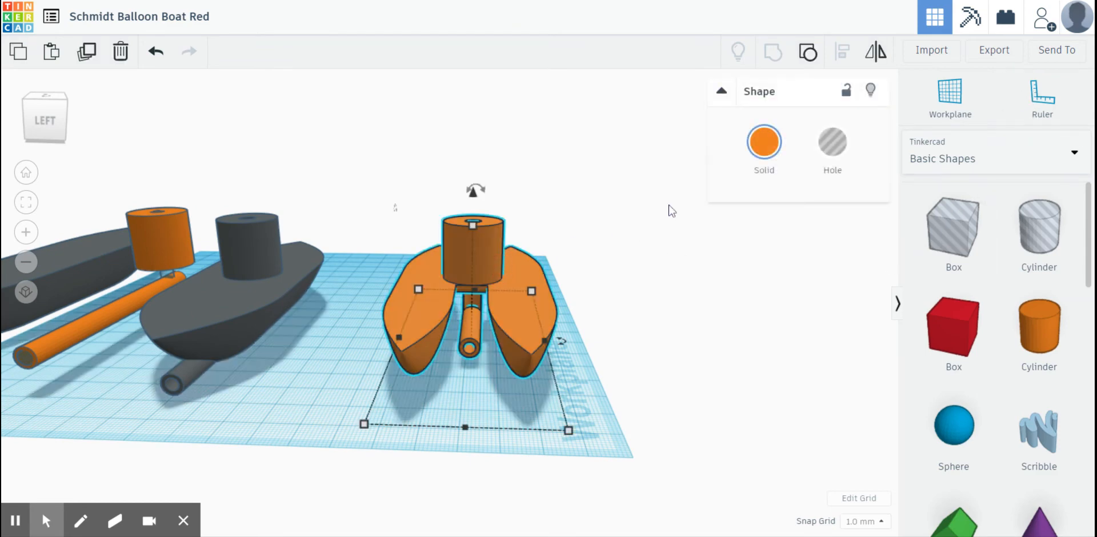
{"action": "left_click", "coordinate": [815, 158]}
{"action": "scroll", "coordinate": [582, 309], "scroll_direction": "up", "scroll_amount": 2}
{"action": "right_click_drag", "start_coordinate": [582, 309], "coordinate": [355, 324]}
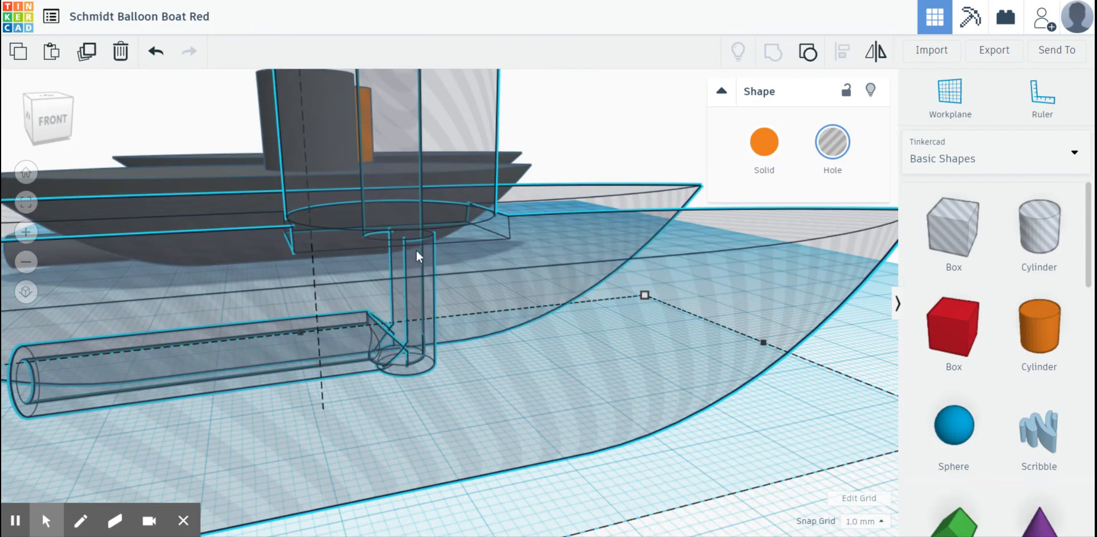
{"action": "right_click_drag", "start_coordinate": [352, 279], "coordinate": [465, 332]}
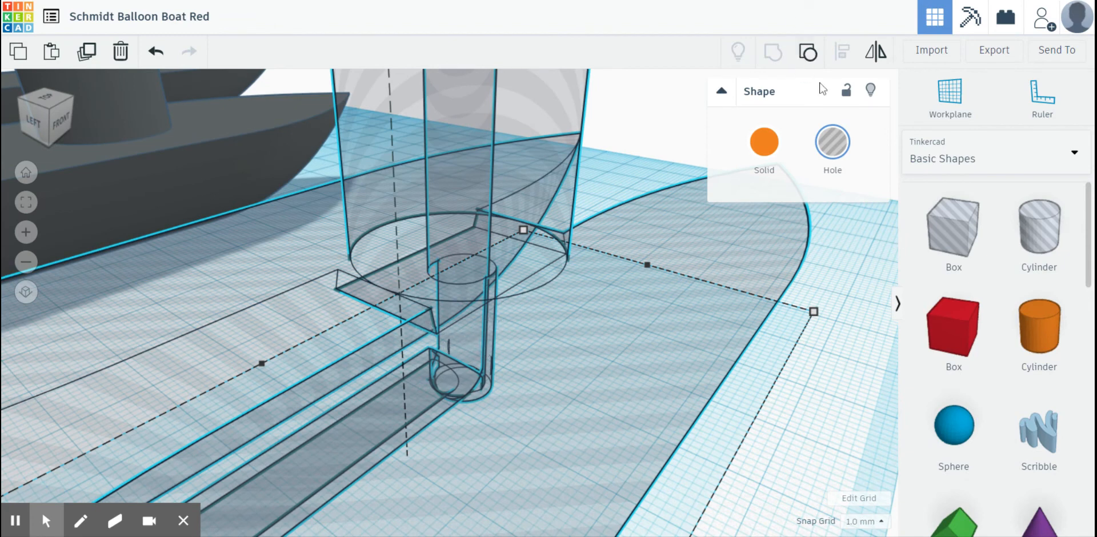
- Restore the twin-hull boat to solid and ungroup it into its separate parts
{"action": "left_click", "coordinate": [764, 142]}
{"action": "right_click_drag", "start_coordinate": [527, 318], "coordinate": [544, 270]}
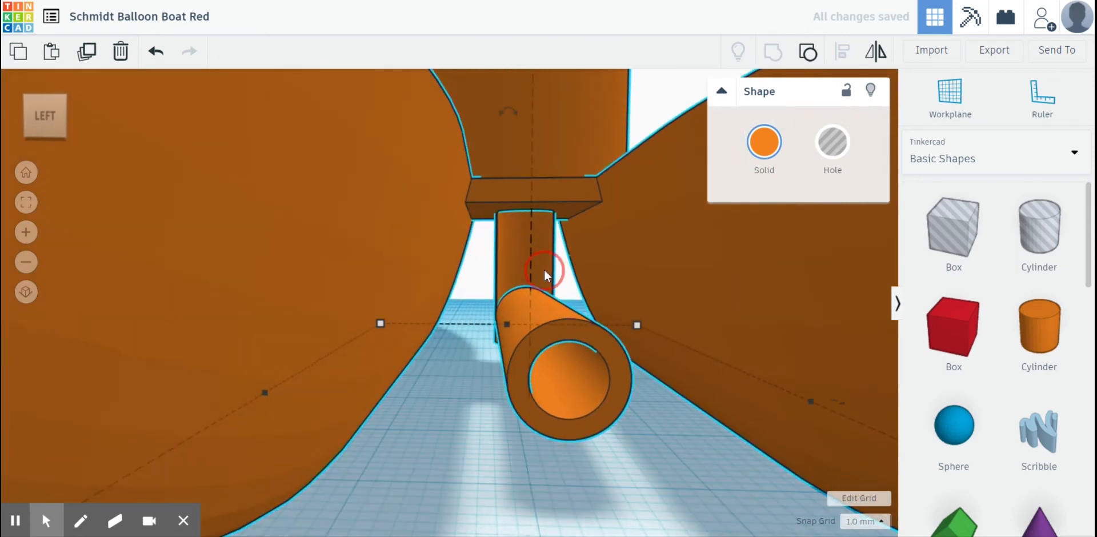
{"action": "left_click", "coordinate": [807, 52]}
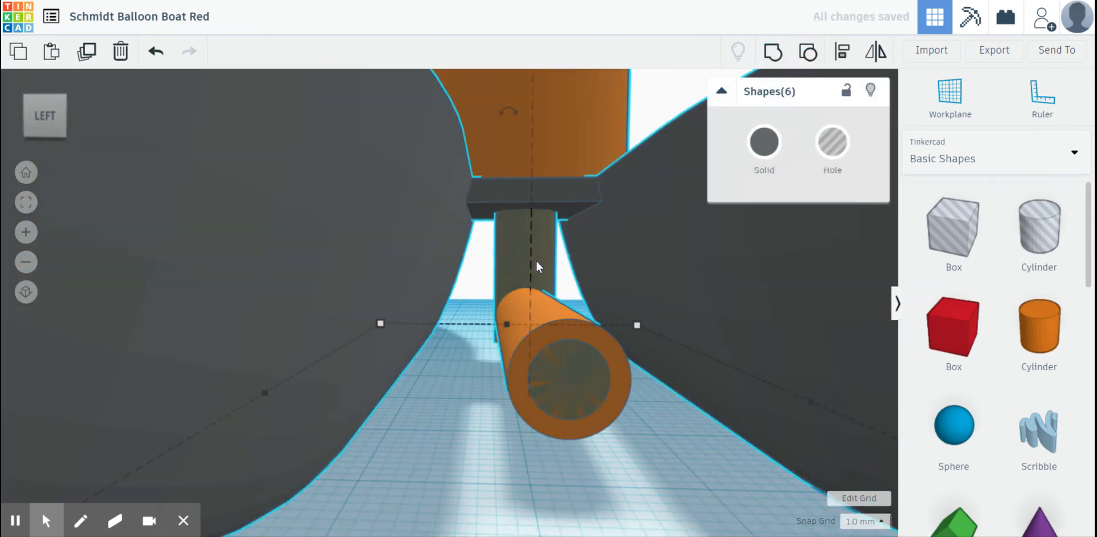
- Select the solid upright tube under the connecting plate and colour it red
{"action": "right_click_drag", "start_coordinate": [536, 261], "coordinate": [1048, 255]}
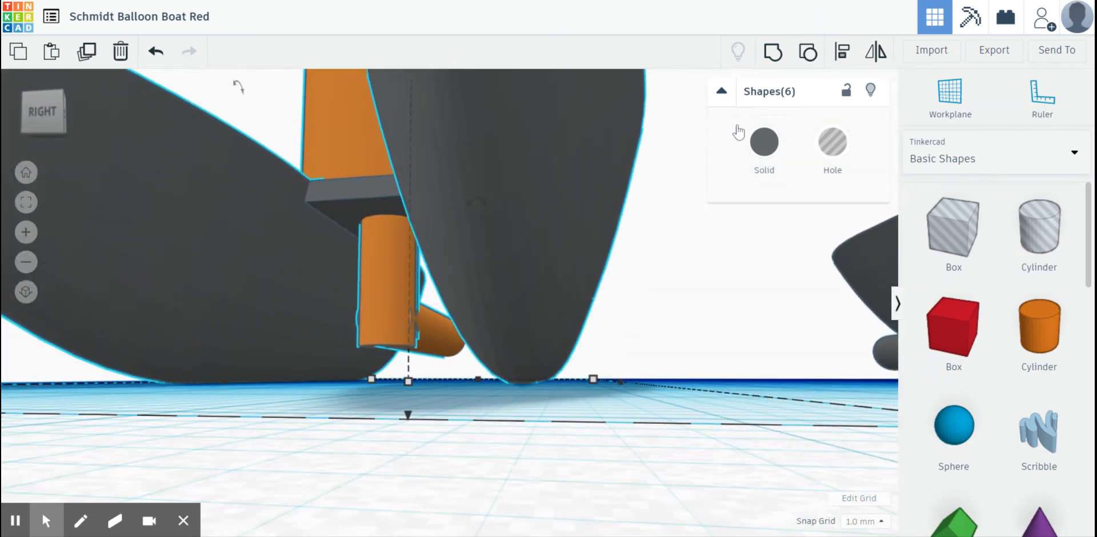
{"action": "left_click", "coordinate": [406, 415]}
{"action": "left_click", "coordinate": [383, 328]}
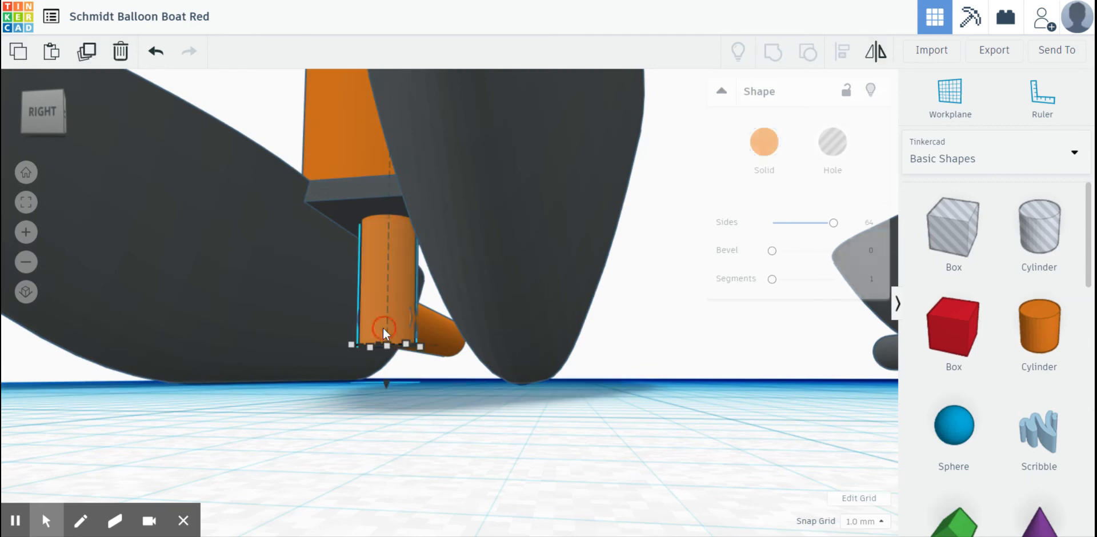
{"action": "left_click", "coordinate": [764, 142]}
{"action": "left_click", "coordinate": [743, 276]}
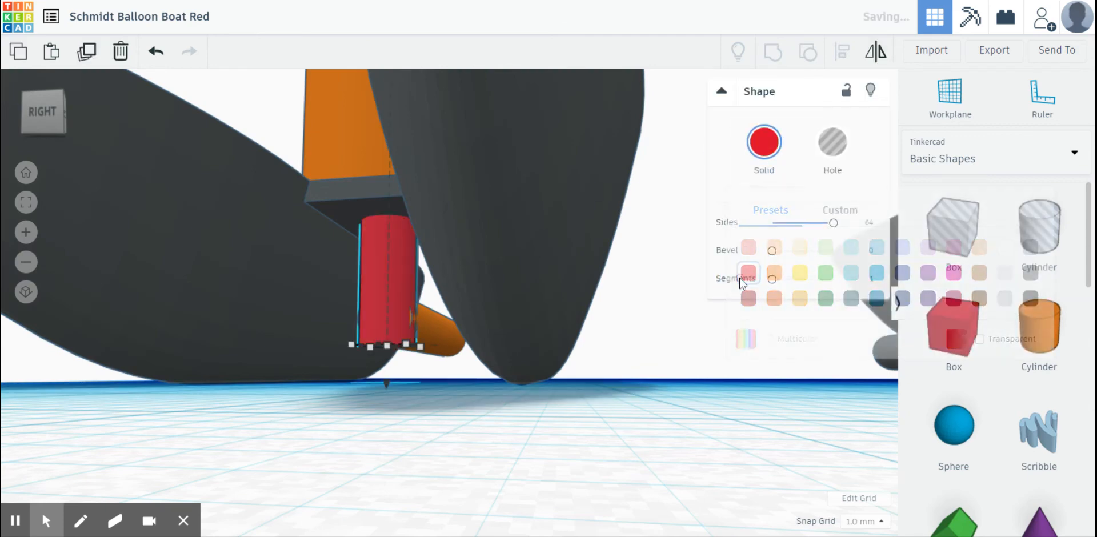
- Set the upright hole cylinder inside the balloon holder to 4 mm by 4 mm
{"action": "right_click_drag", "start_coordinate": [499, 395], "coordinate": [172, 423]}
{"action": "right_click_drag", "start_coordinate": [639, 398], "coordinate": [470, 417]}
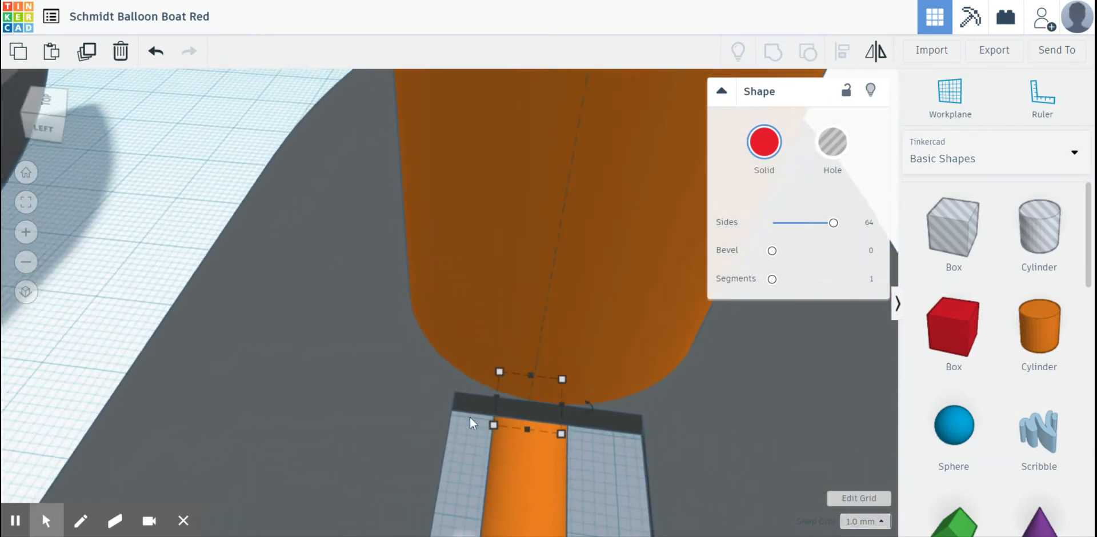
{"action": "scroll", "coordinate": [470, 417], "scroll_direction": "down", "scroll_amount": 3}
{"action": "left_click", "coordinate": [555, 103]}
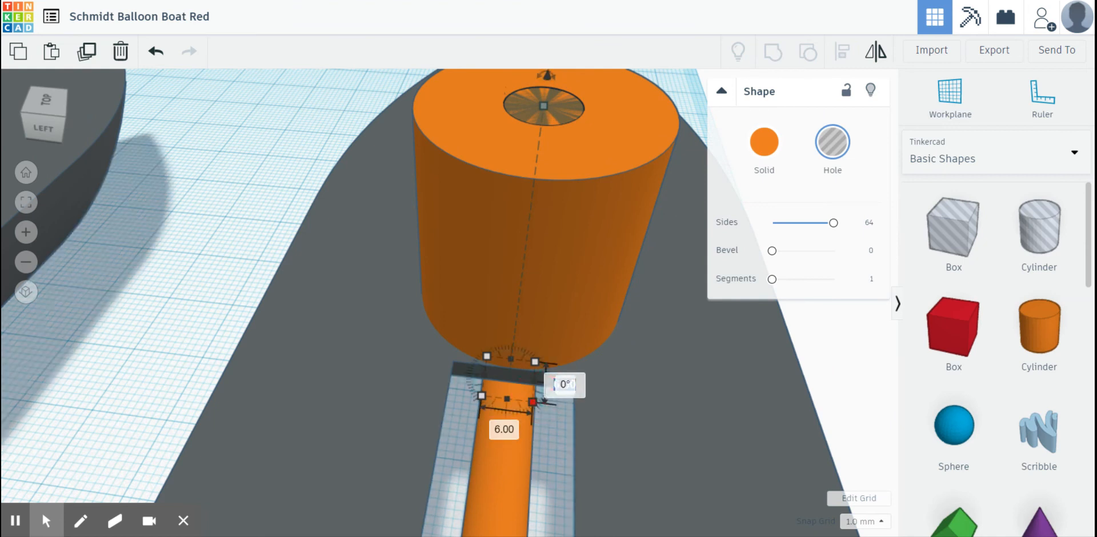
{"action": "left_click", "coordinate": [504, 429]}
{"action": "type", "text": "4"}
{"action": "key", "text": "Return"}
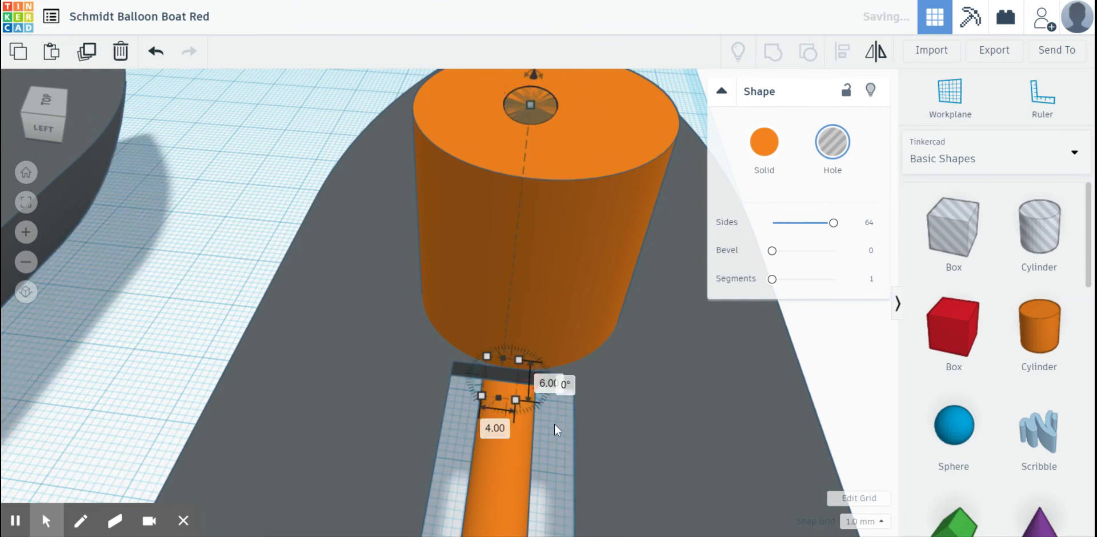
{"action": "left_click", "coordinate": [545, 393]}
{"action": "left_click", "coordinate": [557, 100]}
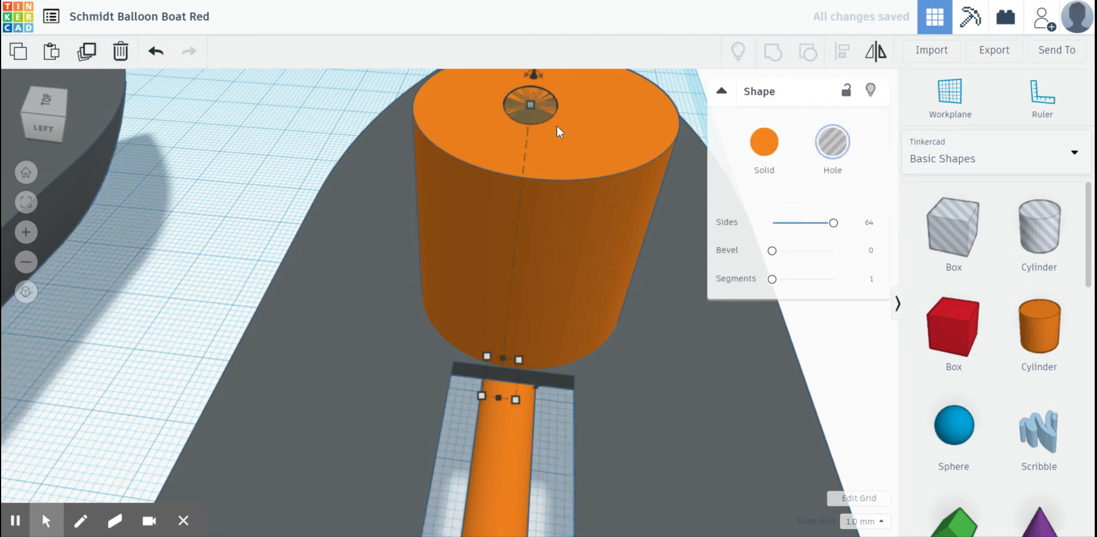
{"action": "left_click", "coordinate": [549, 385]}
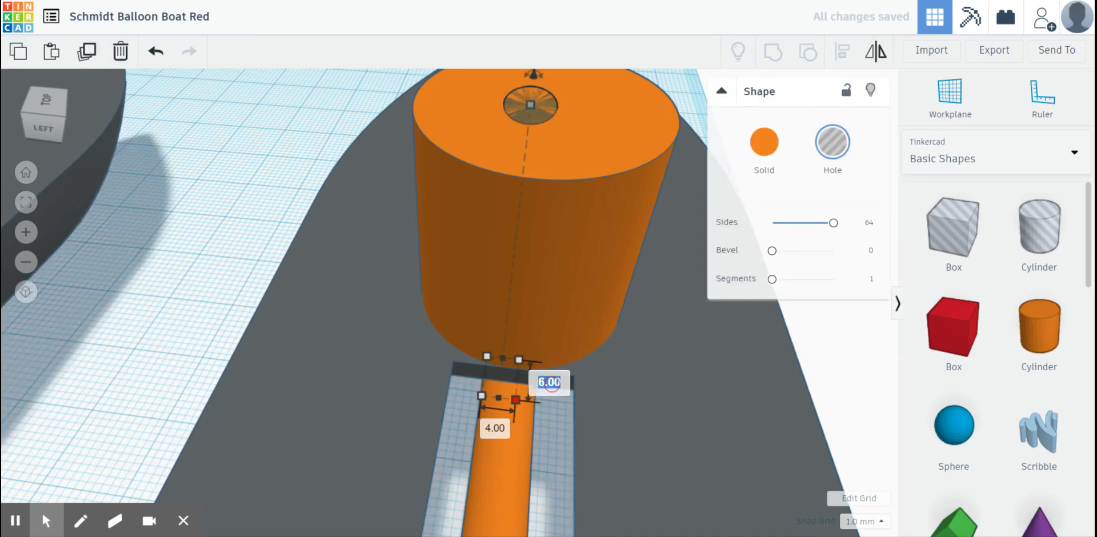
{"action": "type", "text": "4"}
{"action": "key", "text": "Return"}
{"action": "scroll", "coordinate": [514, 346], "scroll_direction": "down", "scroll_amount": 2}
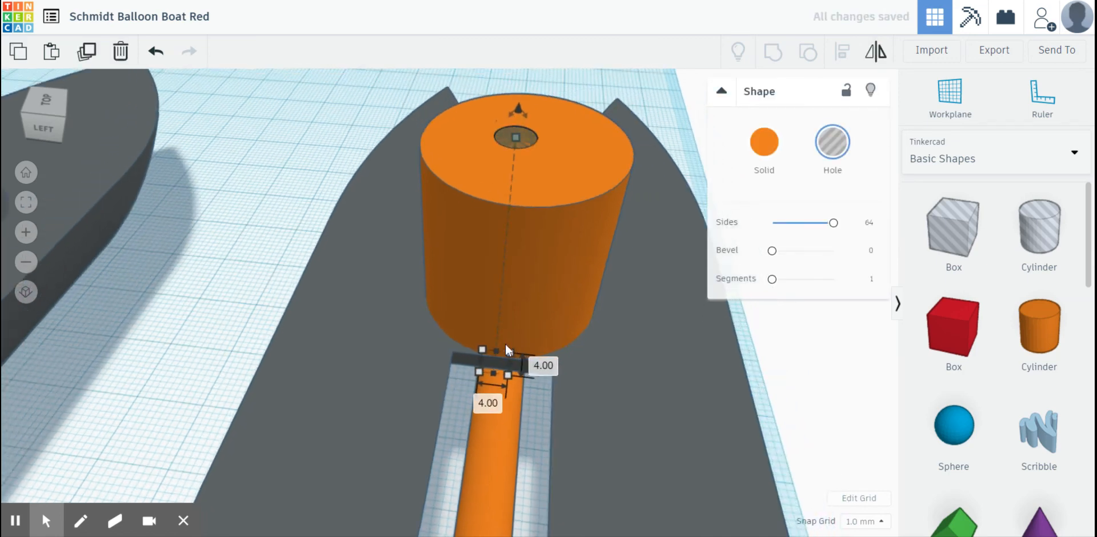
- Select the whole twin-hull boat, centre its parts across the width and group them into one shape
{"action": "left_click_drag", "start_coordinate": [368, 105], "coordinate": [639, 435]}
{"action": "left_click", "coordinate": [842, 51]}
{"action": "scroll", "coordinate": [613, 160], "scroll_direction": "down", "scroll_amount": 5}
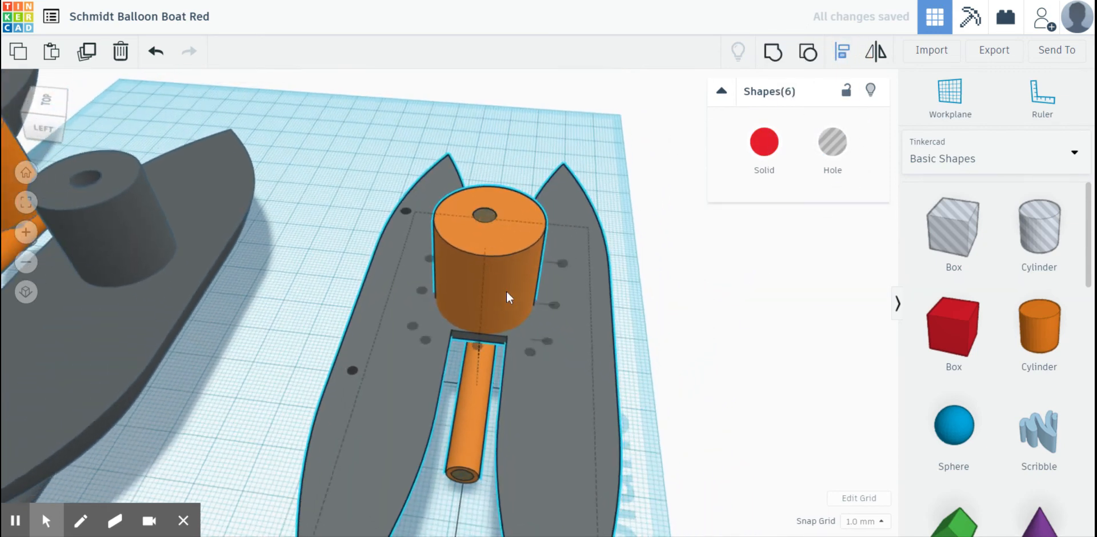
{"action": "scroll", "coordinate": [491, 427], "scroll_direction": "down", "scroll_amount": 2}
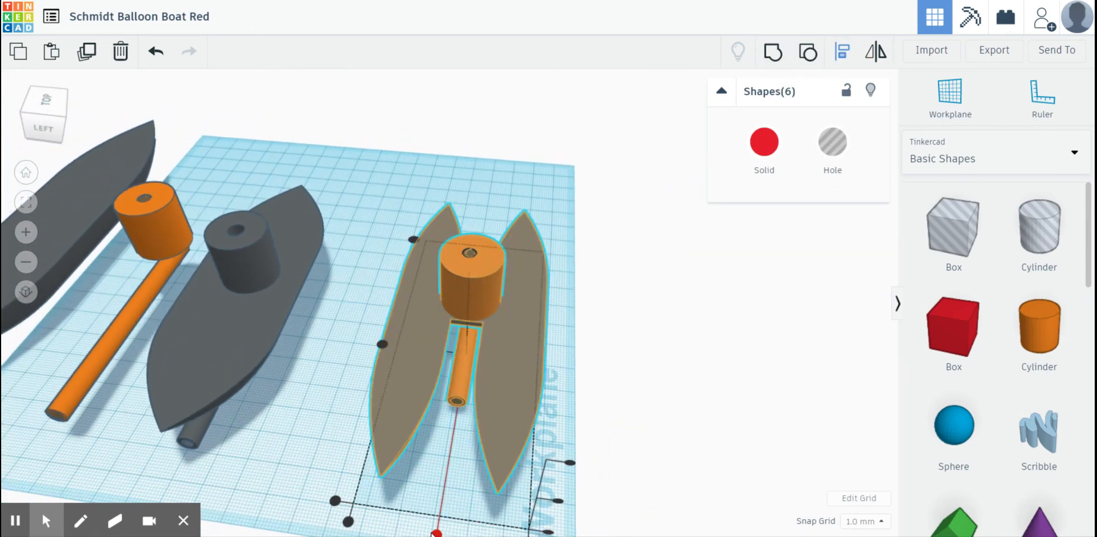
{"action": "left_click", "coordinate": [436, 533]}
{"action": "left_click", "coordinate": [783, 62]}
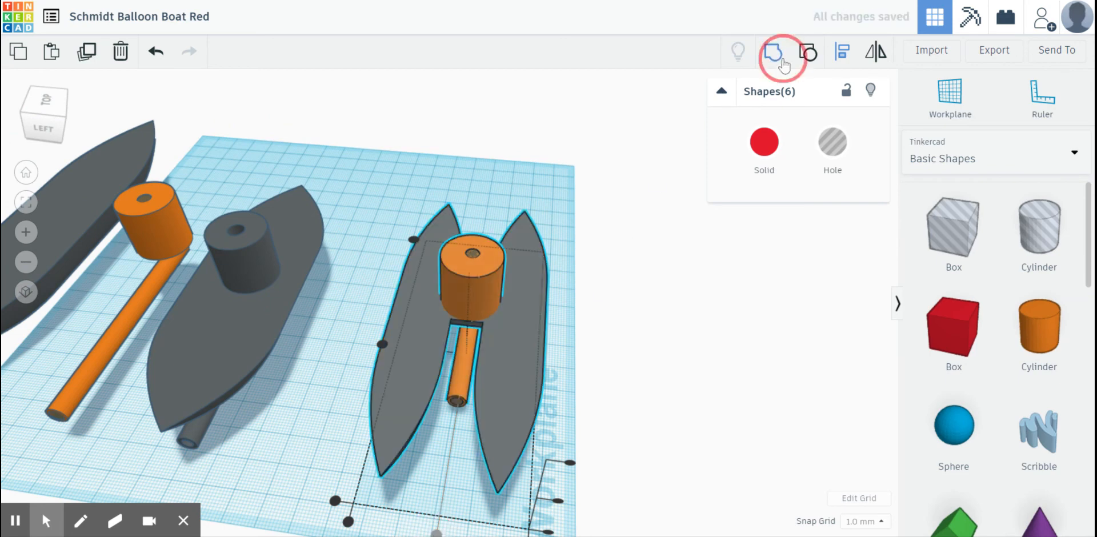
- View the regrouped boat as a hole to check the narrower upright passage at the tube junction, and restore it to solid
{"action": "left_click", "coordinate": [830, 149]}
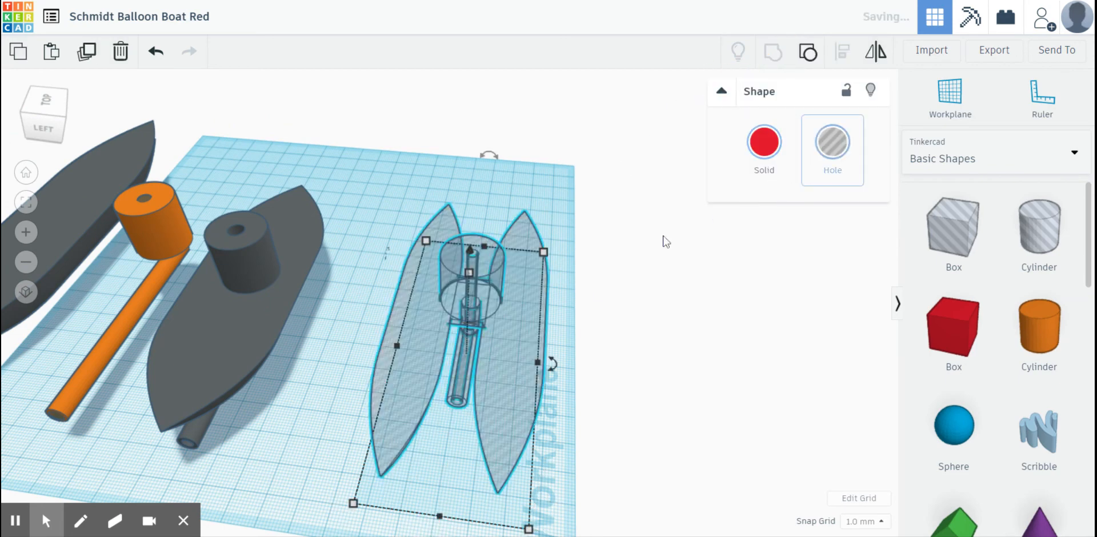
{"action": "scroll", "coordinate": [537, 321], "scroll_direction": "up", "scroll_amount": 5}
{"action": "right_click_drag", "start_coordinate": [525, 343], "coordinate": [484, 288]}
{"action": "scroll", "coordinate": [477, 296], "scroll_direction": "up", "scroll_amount": 5}
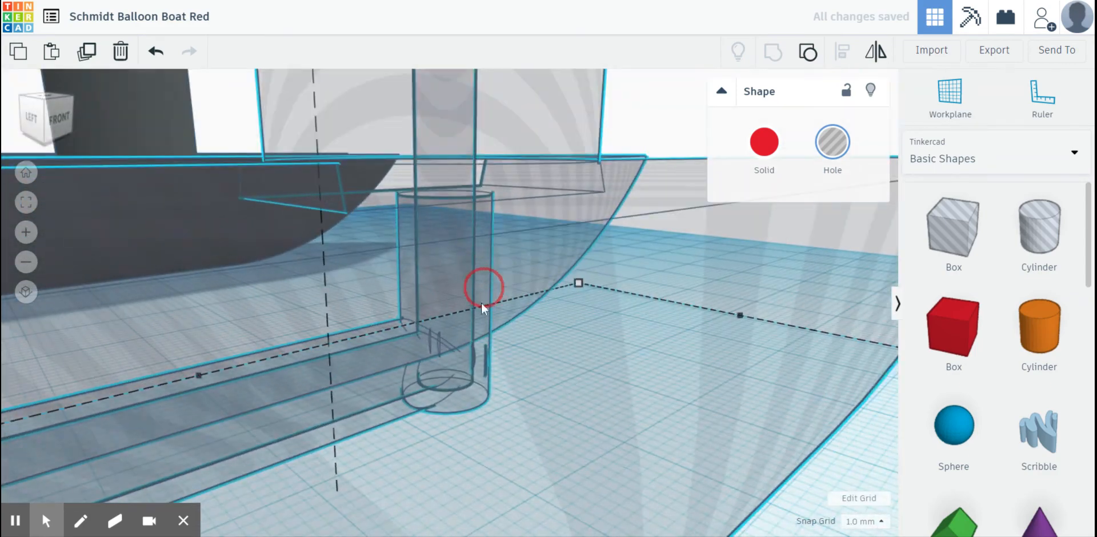
{"action": "right_click_drag", "start_coordinate": [448, 239], "coordinate": [466, 255]}
{"action": "left_click", "coordinate": [764, 141]}
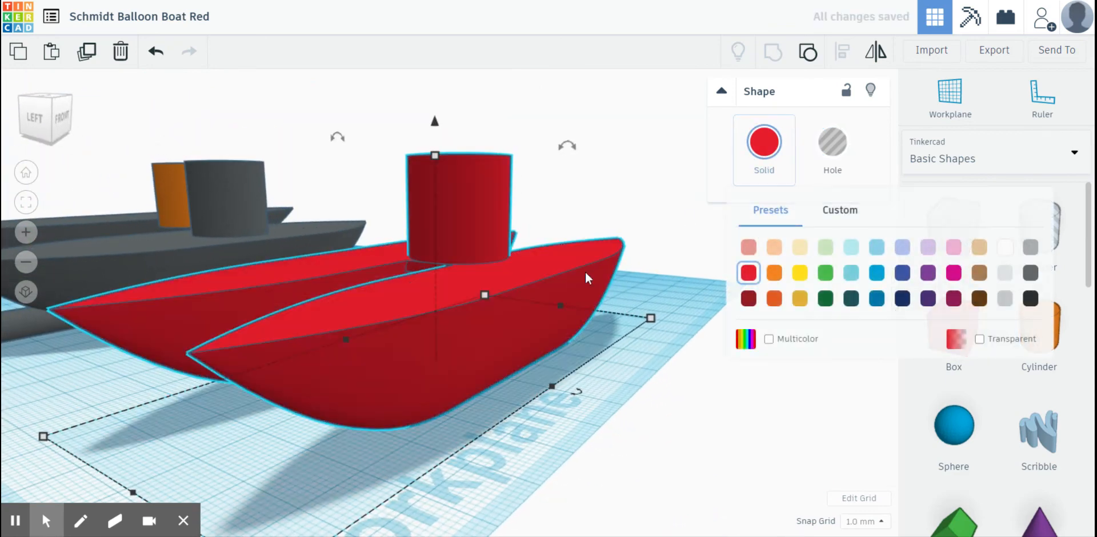
- Examine the finished red twin-hull boat alongside the grey single-hull boat and the separate orange balloon holder and exhaust tube
{"action": "right_click_drag", "start_coordinate": [497, 299], "coordinate": [536, 328]}
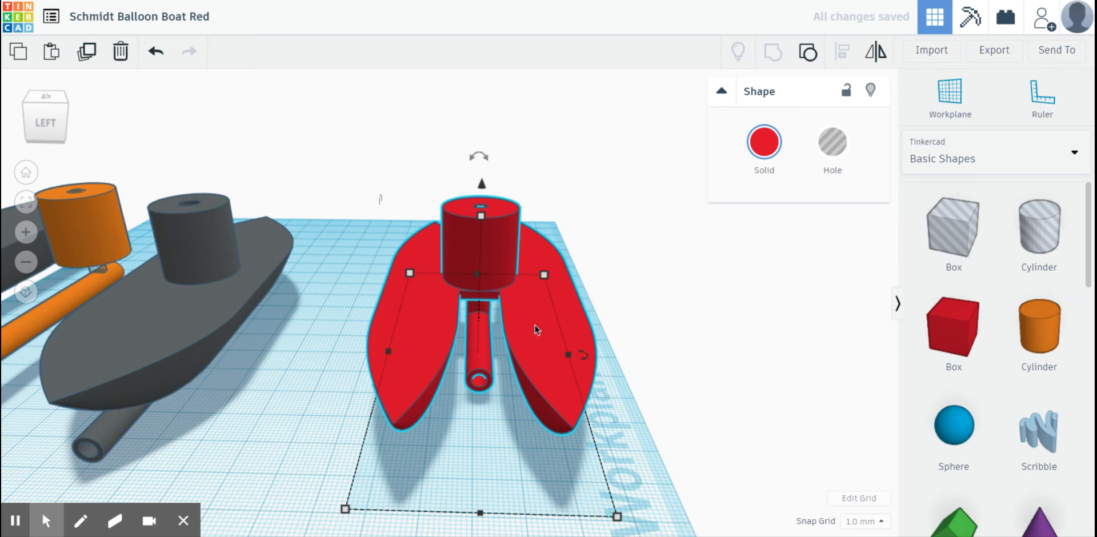
{"action": "left_click", "coordinate": [334, 370]}
{"action": "right_click_drag", "start_coordinate": [334, 370], "coordinate": [194, 256]}
{"action": "right_click_drag", "start_coordinate": [241, 283], "coordinate": [560, 174]}
{"action": "right_click_drag", "start_coordinate": [319, 212], "coordinate": [298, 230]}
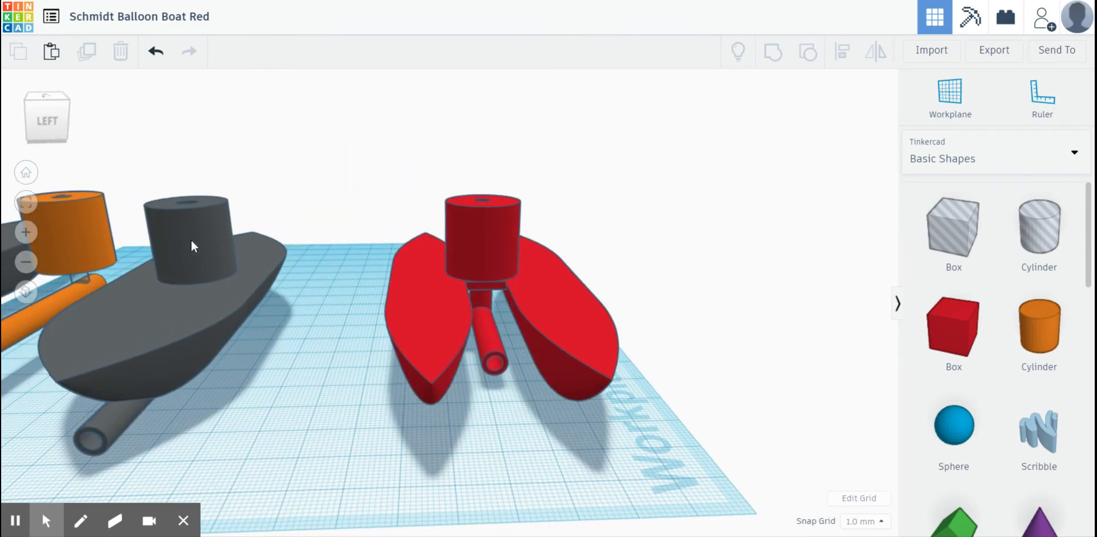
{"action": "left_click", "coordinate": [95, 234]}
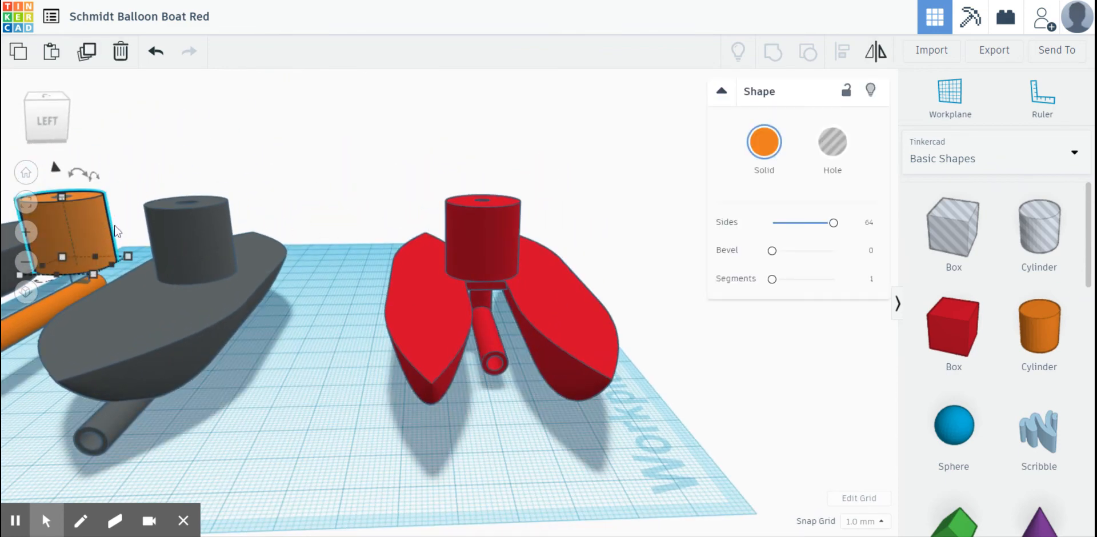
{"action": "right_click_drag", "start_coordinate": [115, 234], "coordinate": [391, 190]}
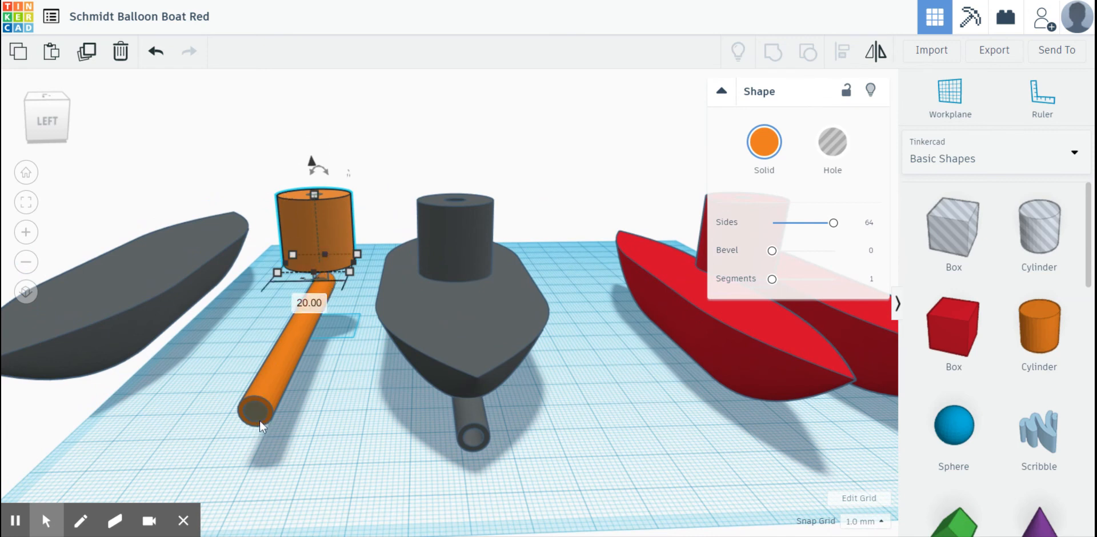
{"action": "scroll", "coordinate": [576, 324], "scroll_direction": "down", "scroll_amount": 5}
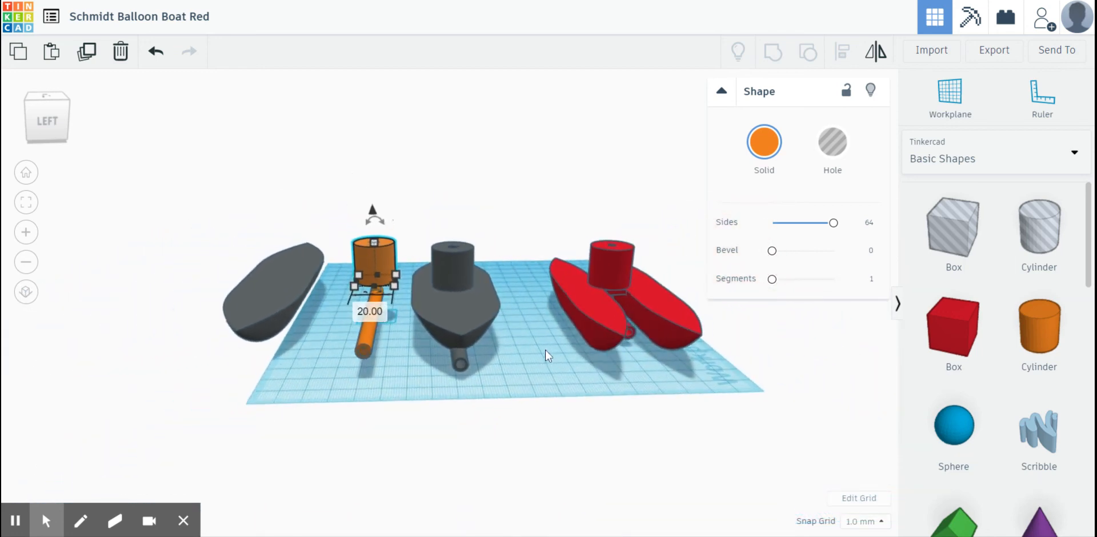
{"action": "right_click_drag", "start_coordinate": [506, 356], "coordinate": [430, 352]}
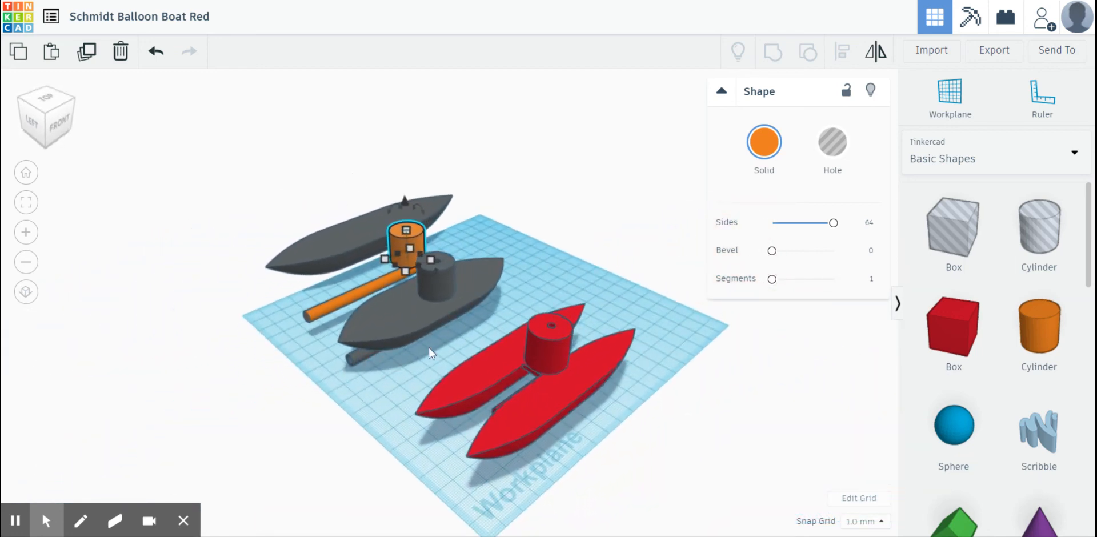
{"action": "left_click", "coordinate": [505, 284]}
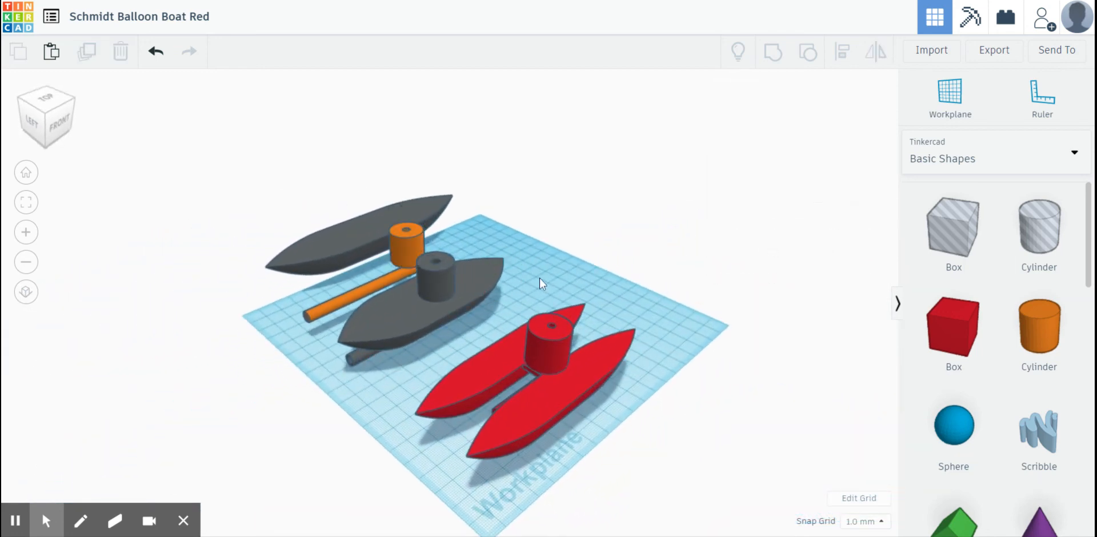